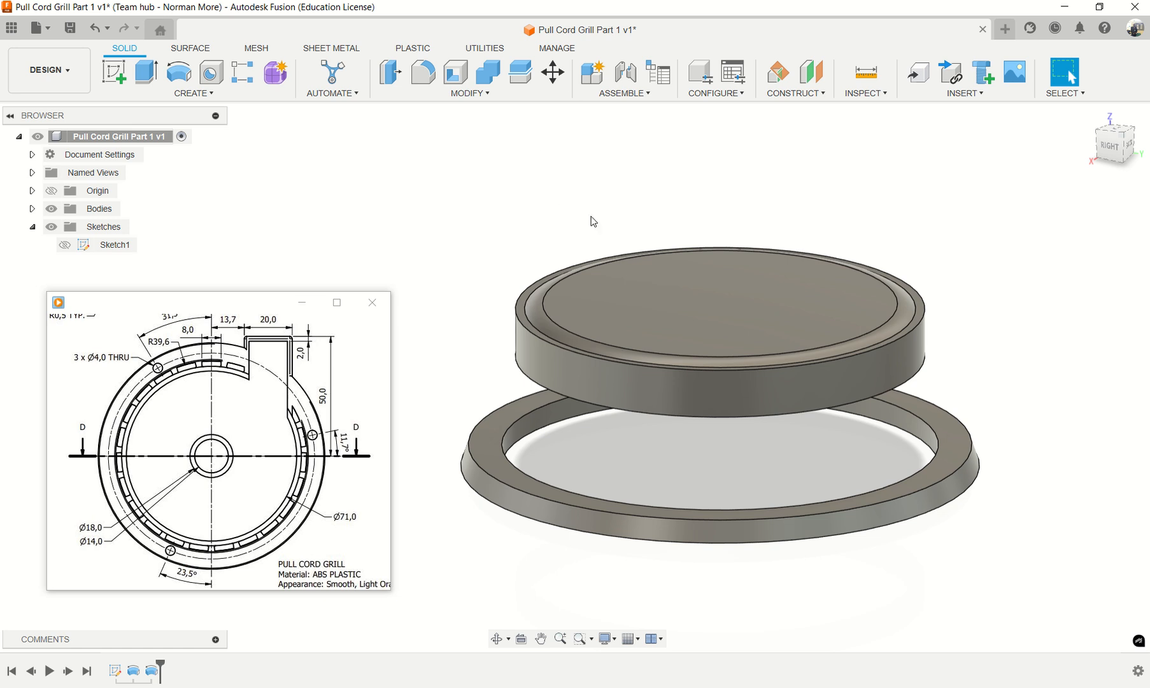
Step: Start a sketch on the flat ring-shaped underside face of the upper body's rim
middle_click_drag(638, 206, 590, 245, "shift")
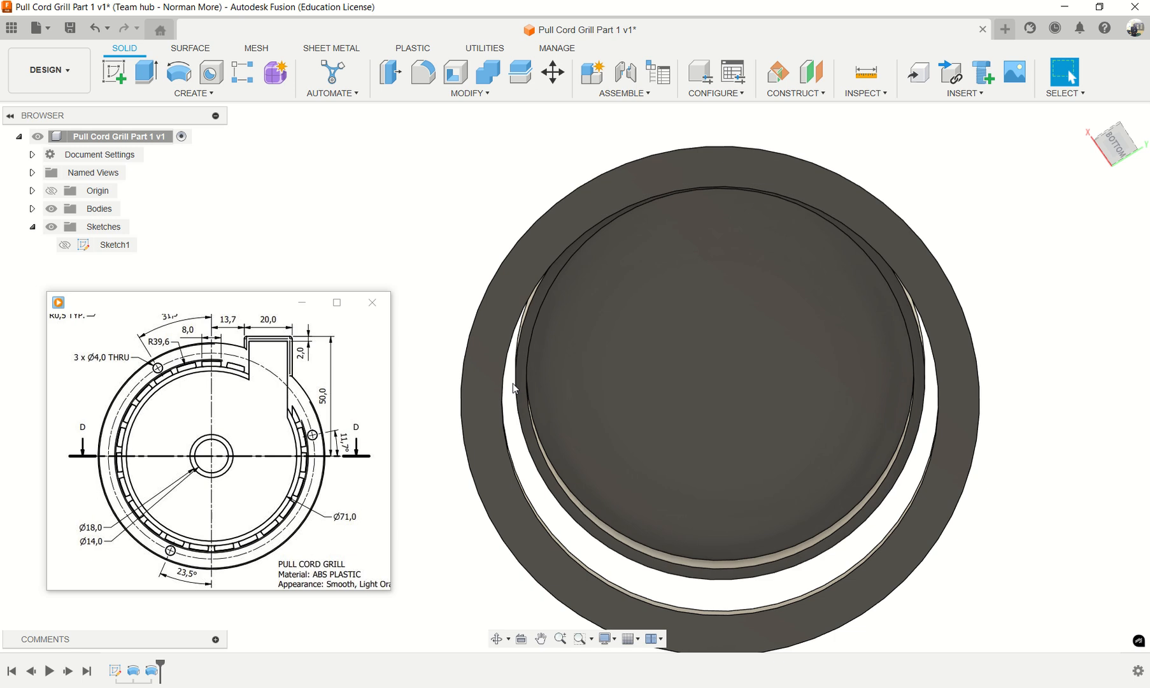
left_click(538, 460)
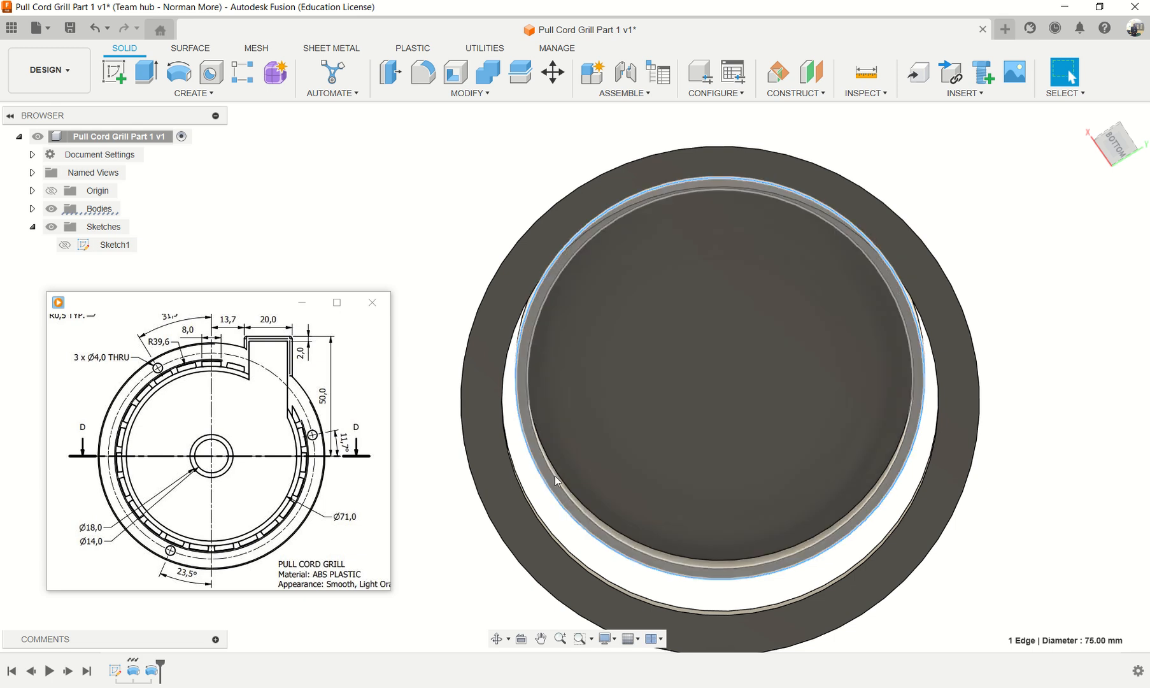
middle_click_drag(576, 466, 659, 439, "shift")
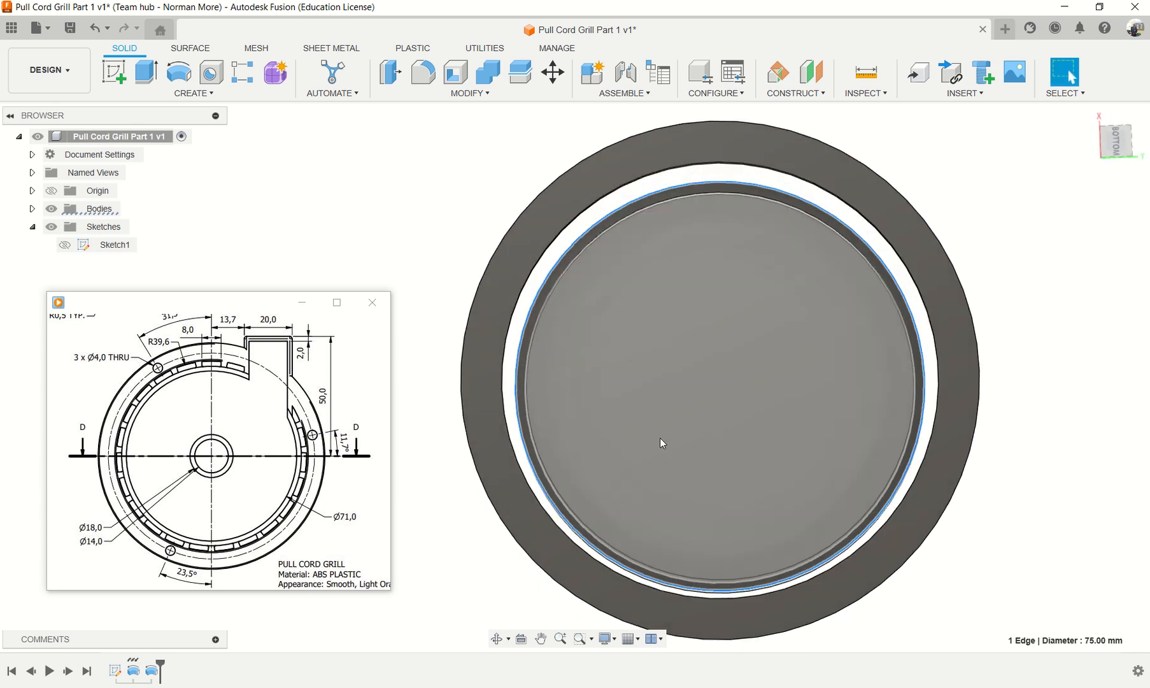
scroll(659, 437, "down", 1)
scroll(574, 278, "up", 5)
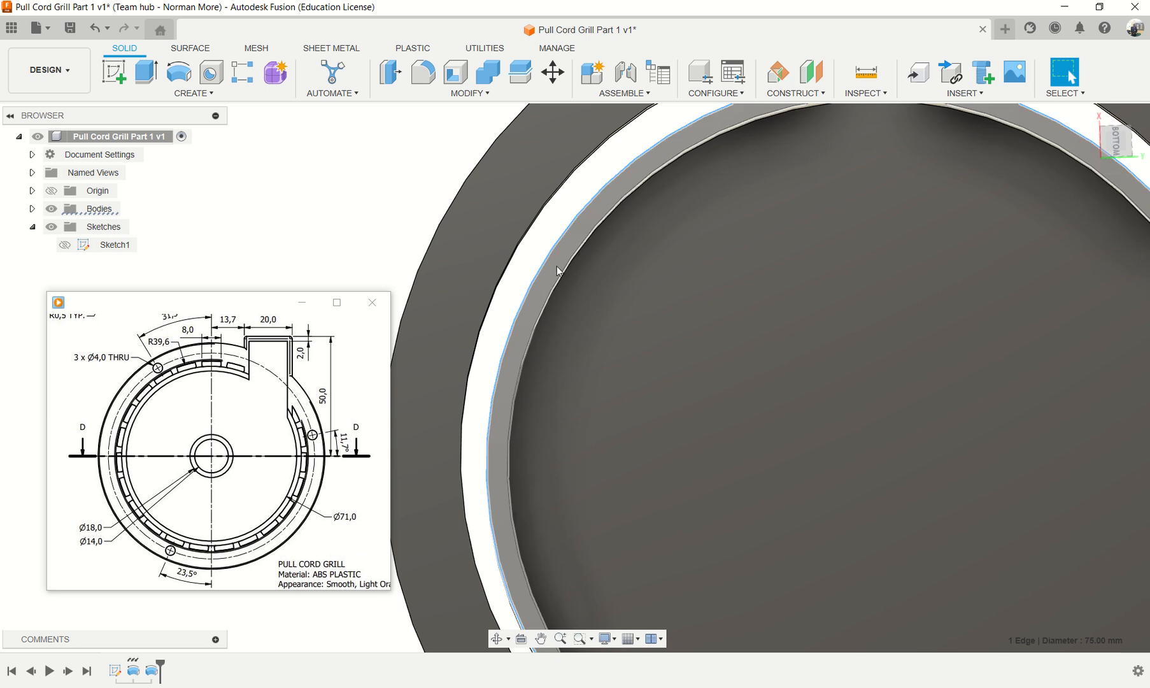
left_click(552, 272)
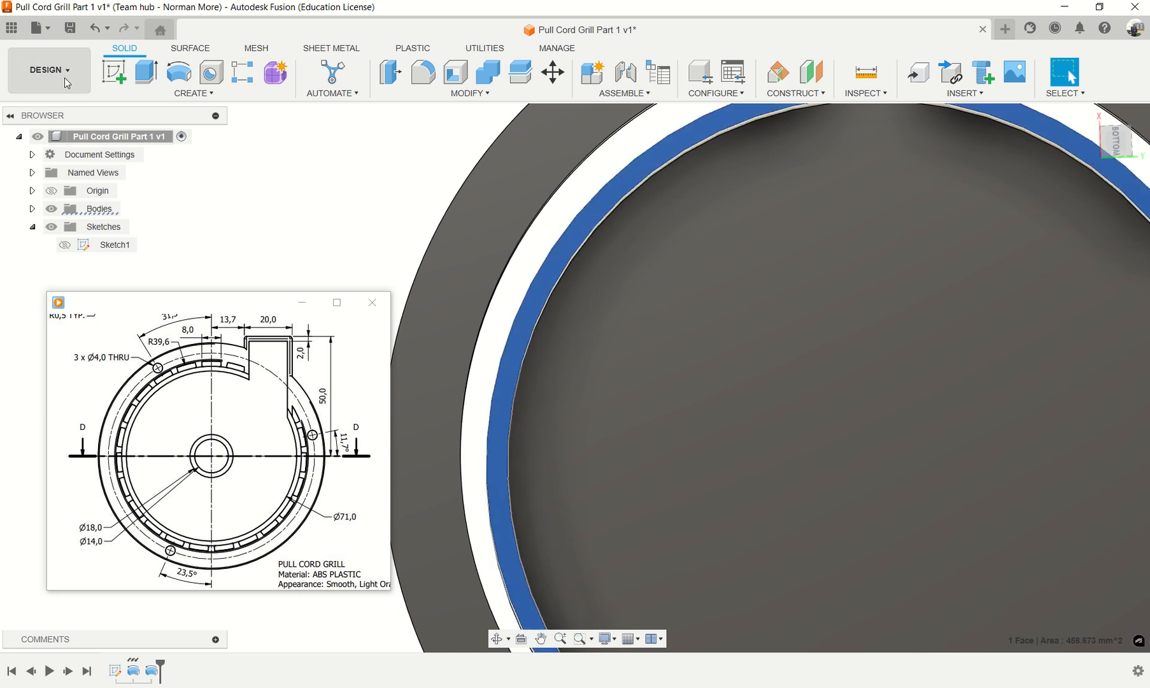
left_click(113, 72)
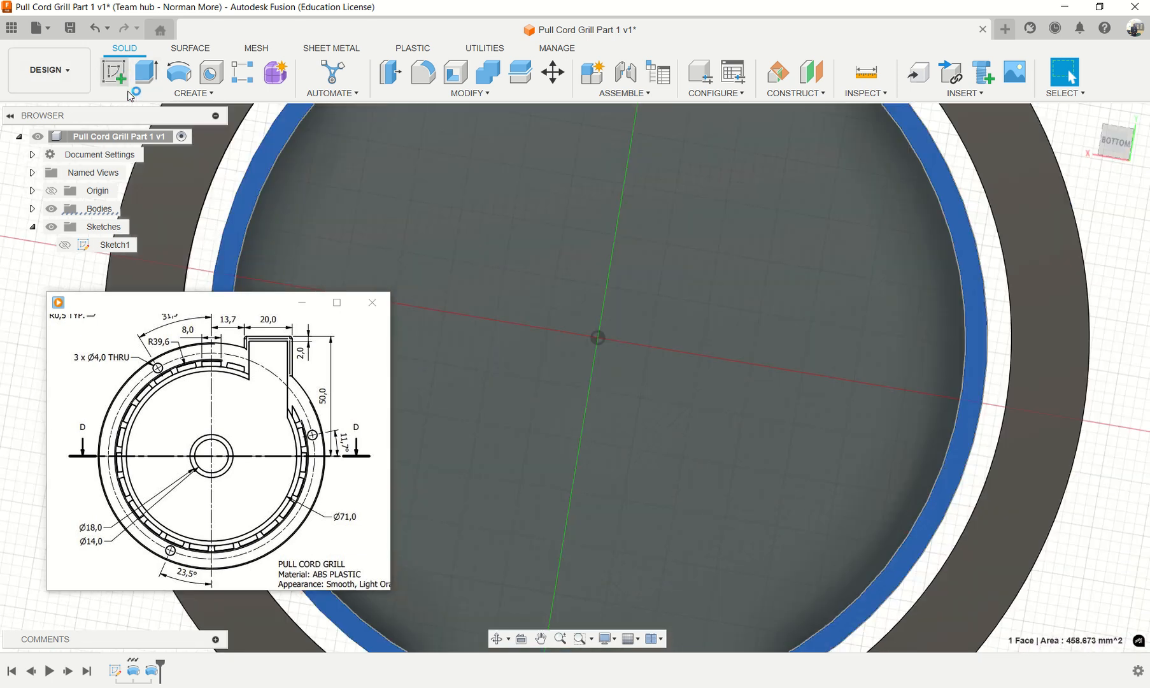
scroll(676, 269, "down", 4)
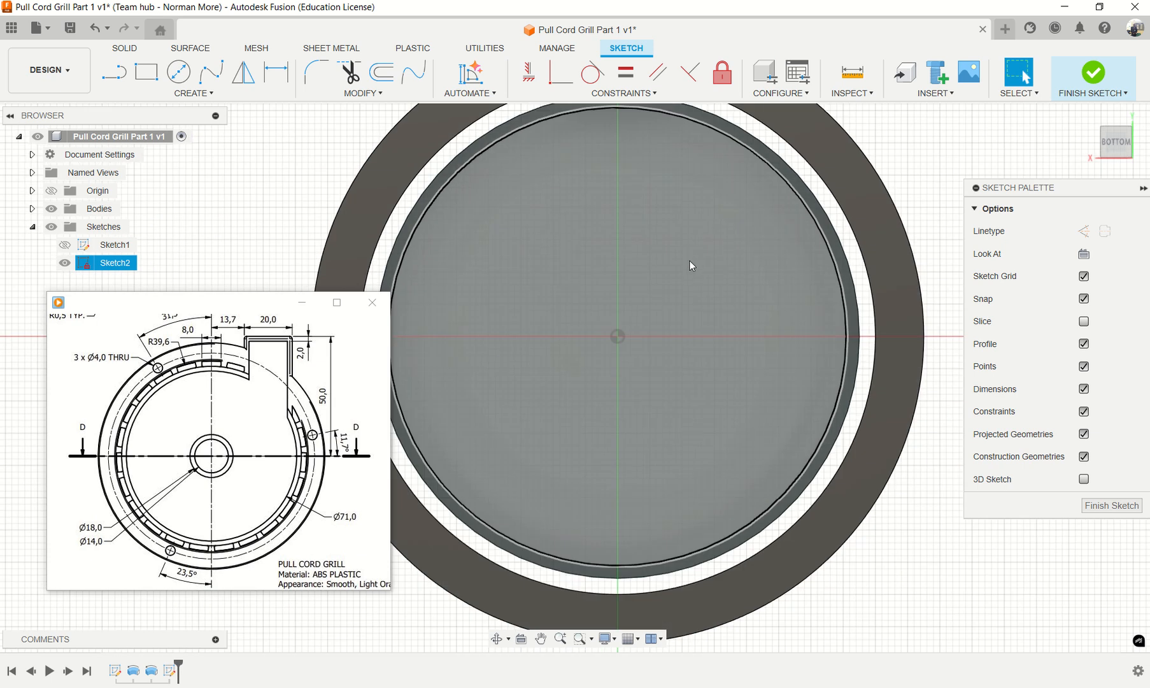
Step: Draw a vertical line about 16.5 mm long, outward along the vertical axis from the rim's inner edge
mouse_move(690, 261)
middle_mouse_down()
mouse_move(760, 410)
mouse_move(722, 274)
middle_mouse_up()
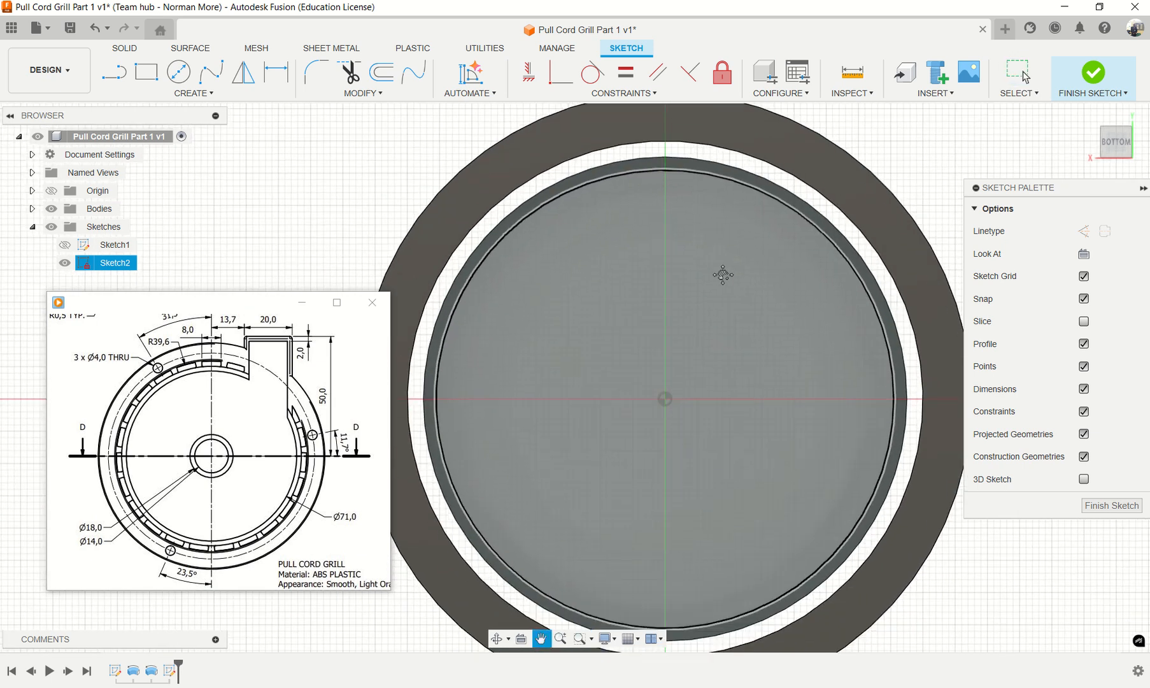
scroll(722, 277, "up", 2)
scroll(721, 277, "down", 2)
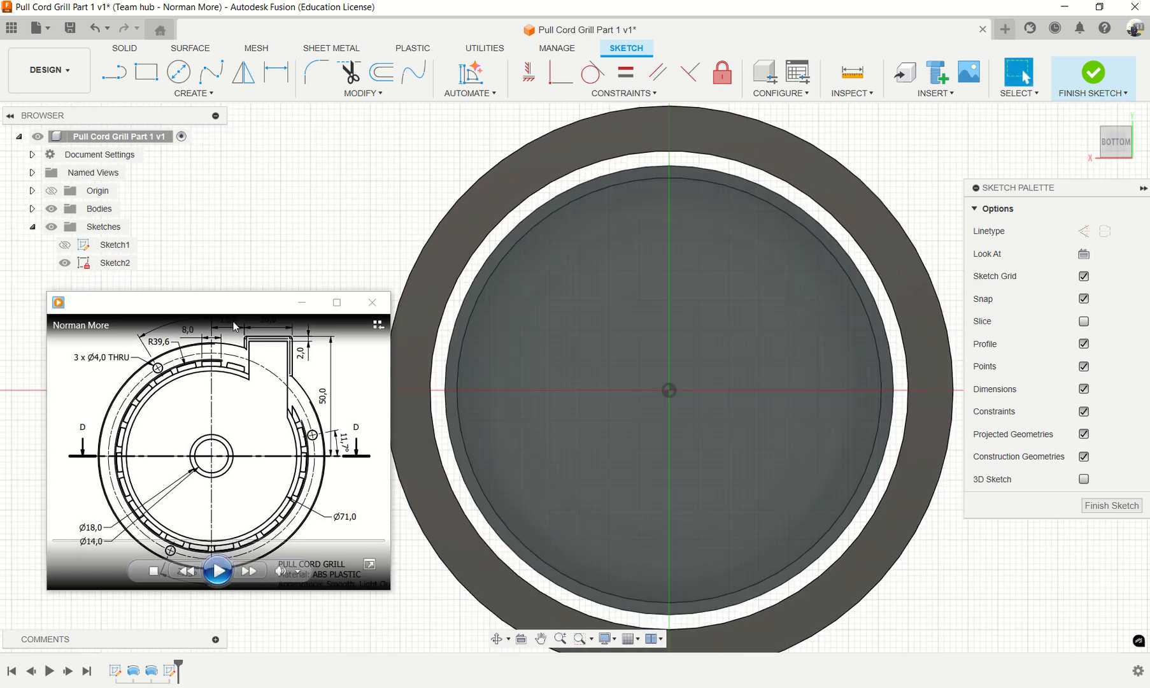
left_click_drag(185, 311, 133, 304)
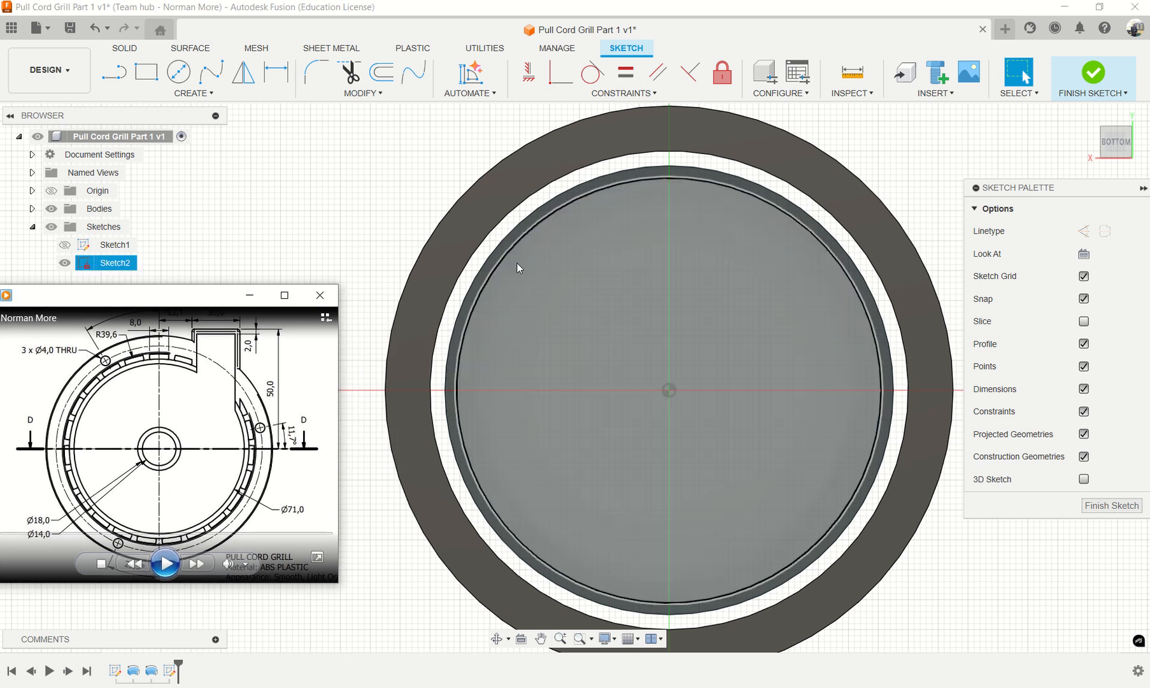
middle_click_drag(721, 231, 696, 261)
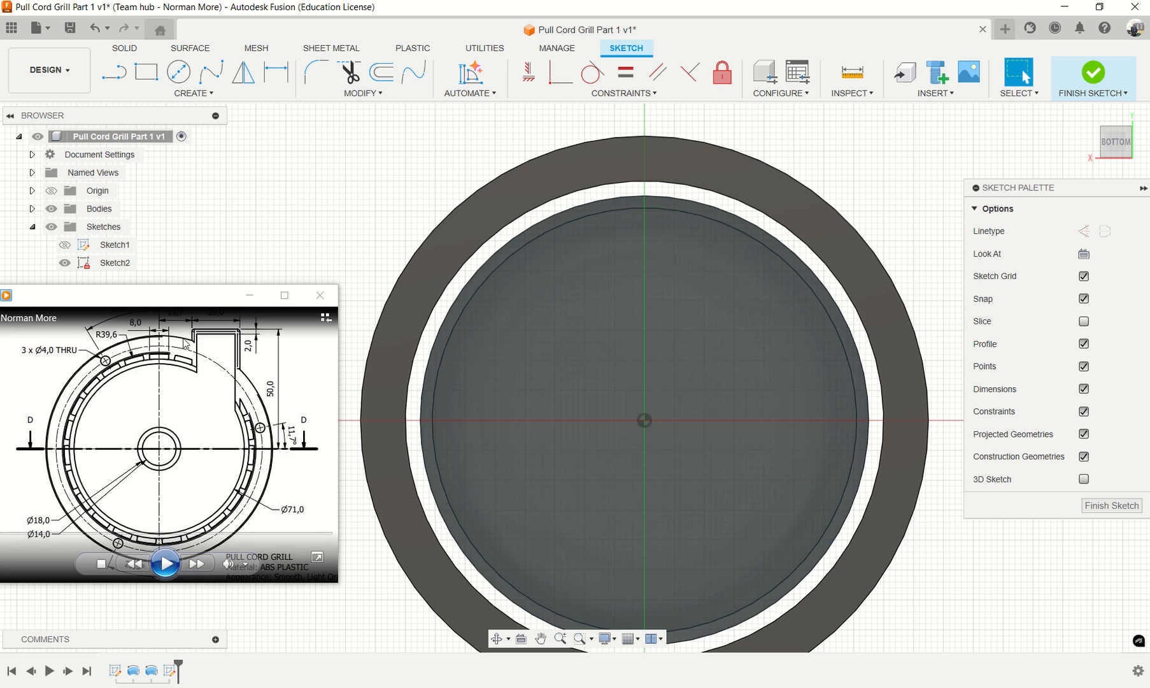
left_click(114, 71)
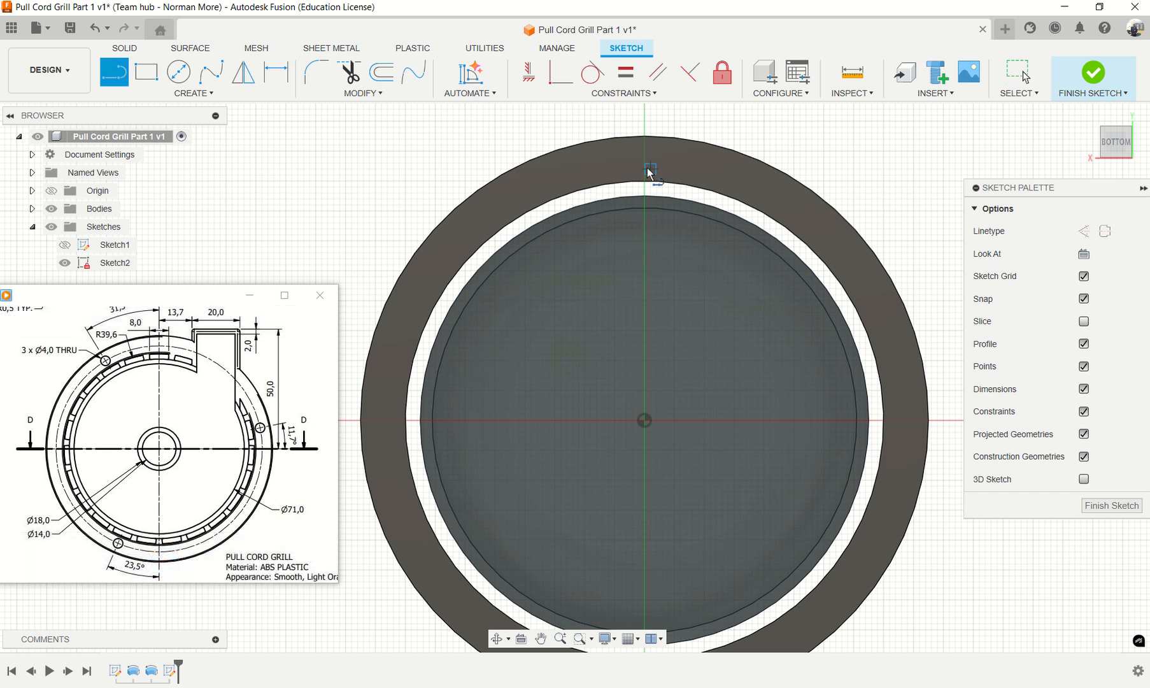
left_click(644, 208)
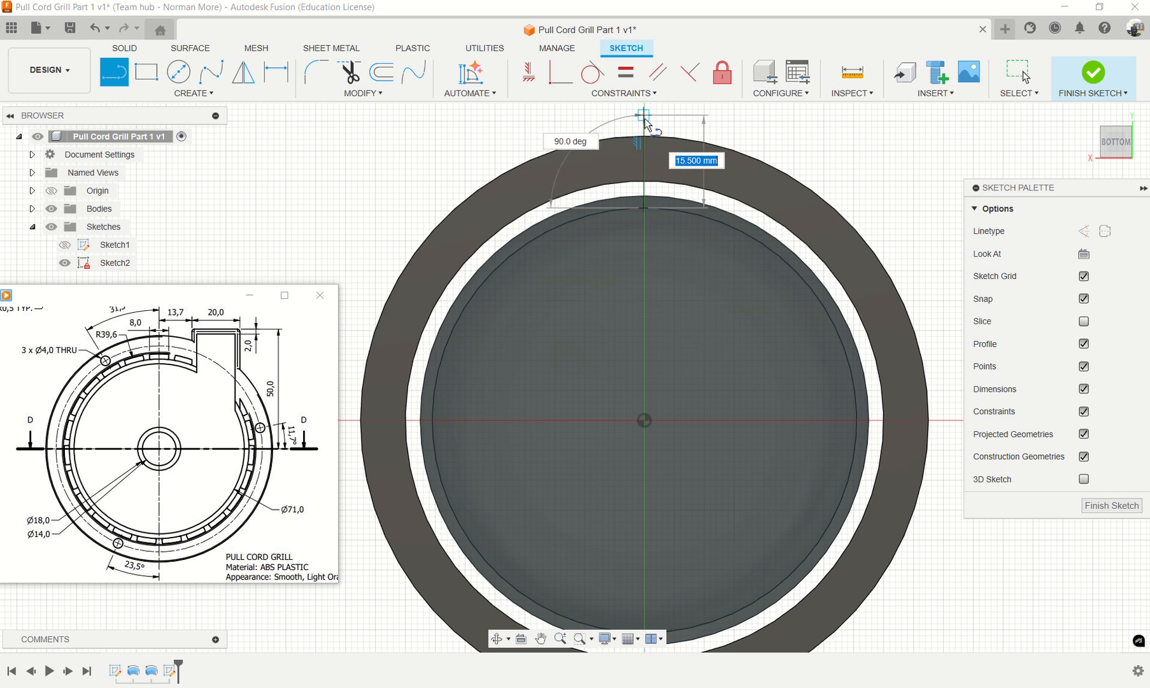
left_click(644, 110)
key("Escape")
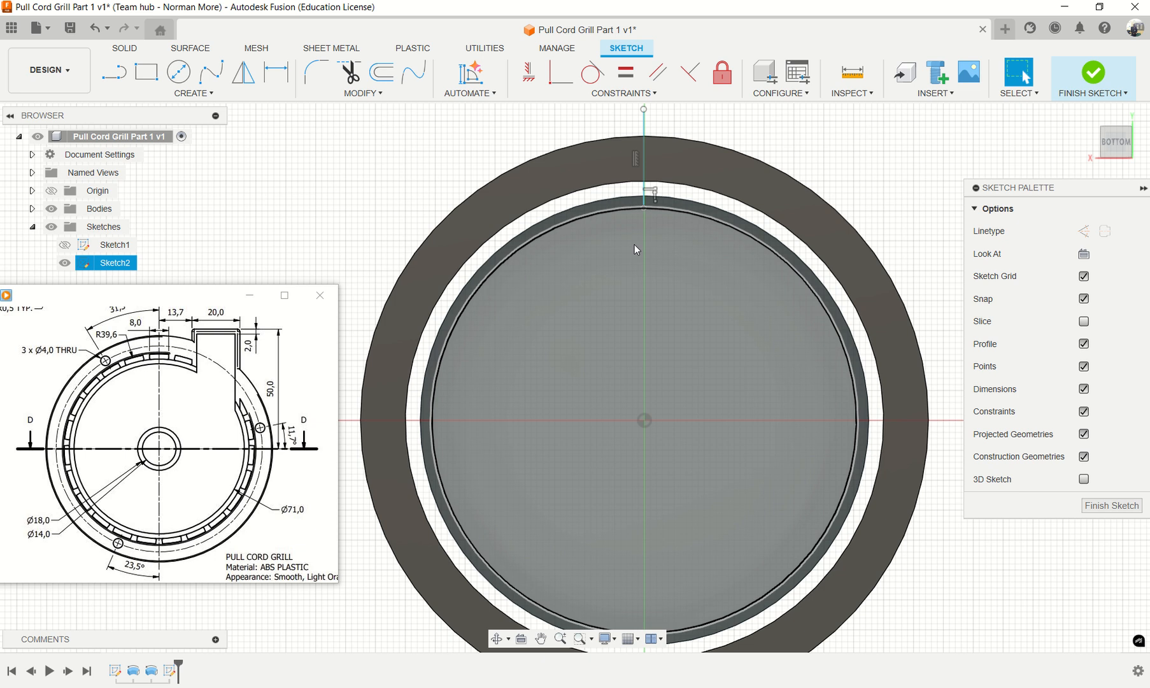
Step: Convert the vertical line to construction geometry
left_click(627, 196)
left_click(624, 185)
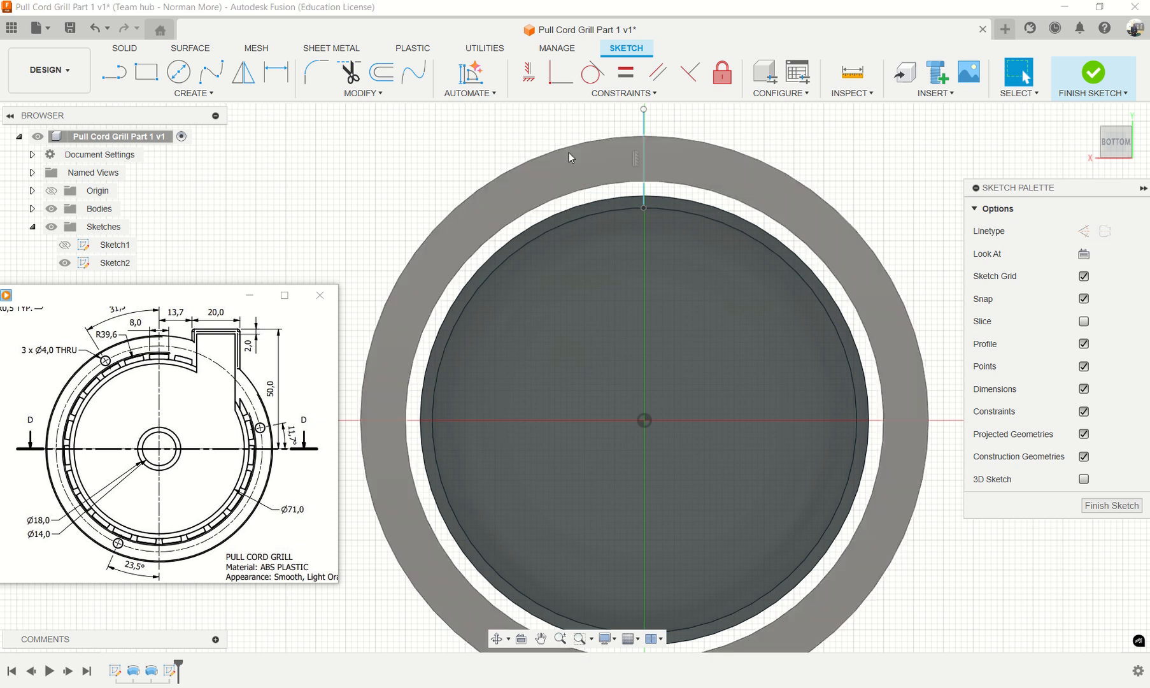
left_click(644, 132)
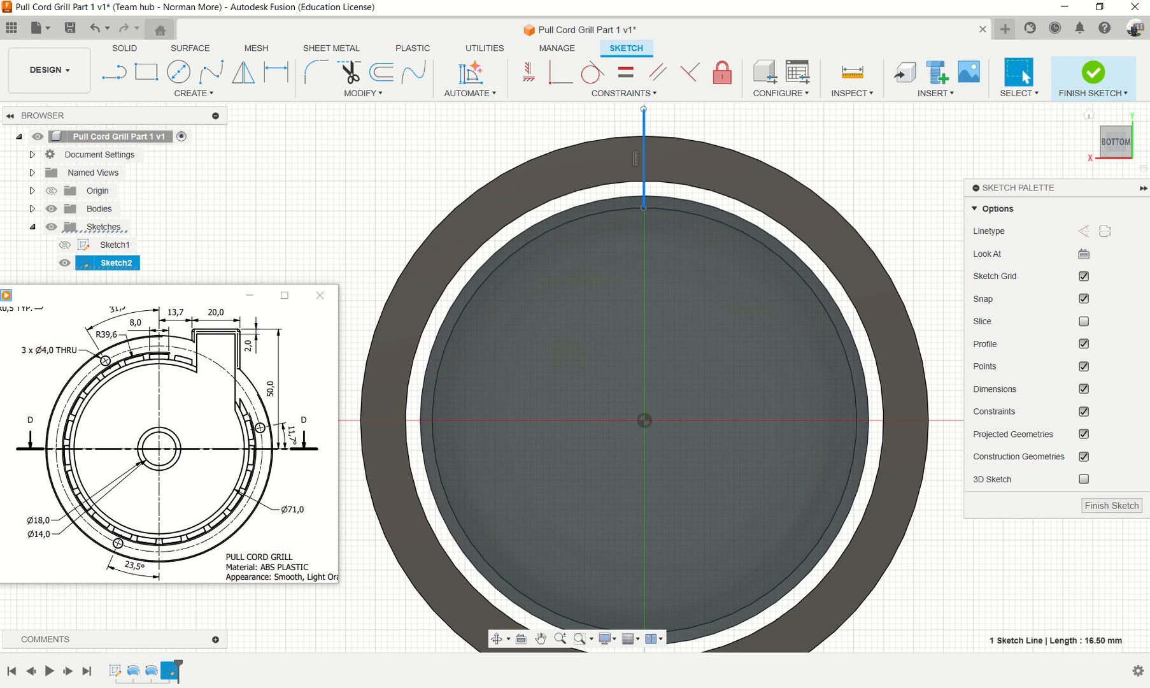
left_click(1100, 231)
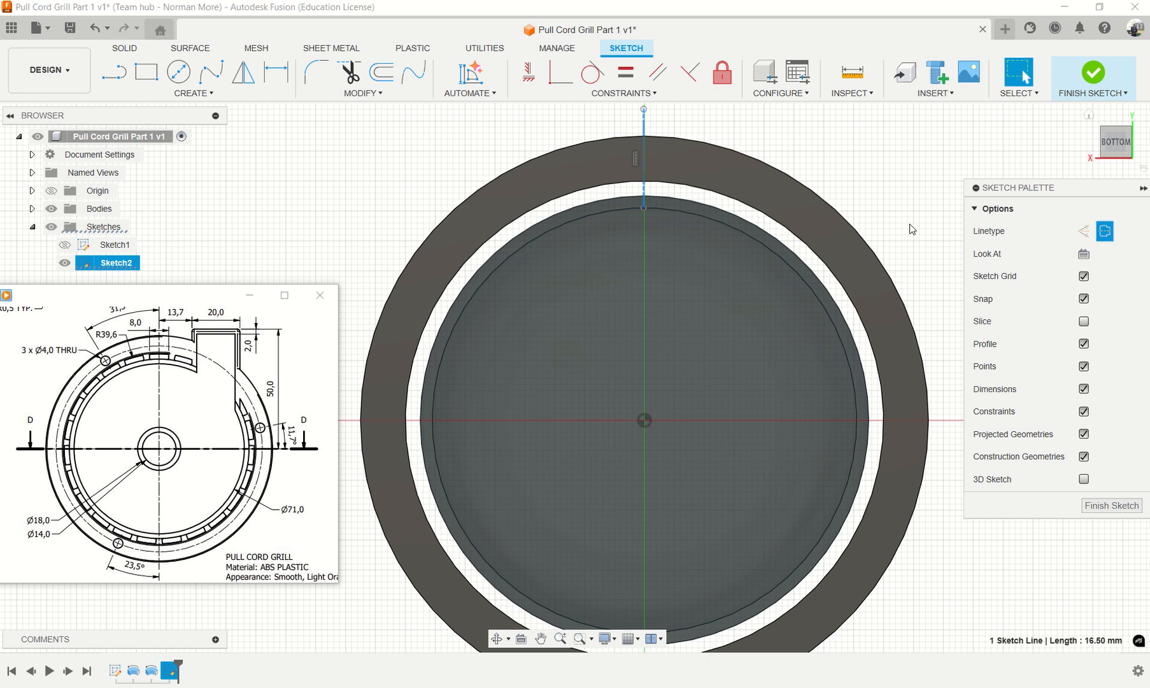
Step: Offset the vertical construction line 4 mm to both sides
scroll(830, 180, "up", 1)
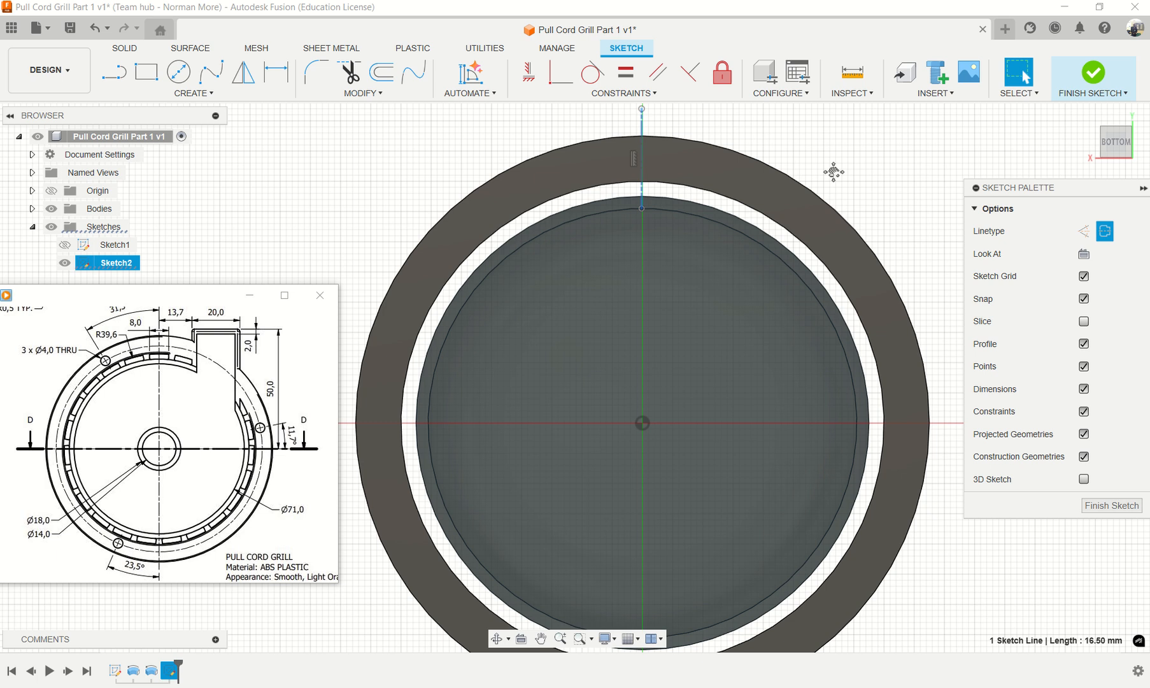
scroll(831, 191, "down", 2)
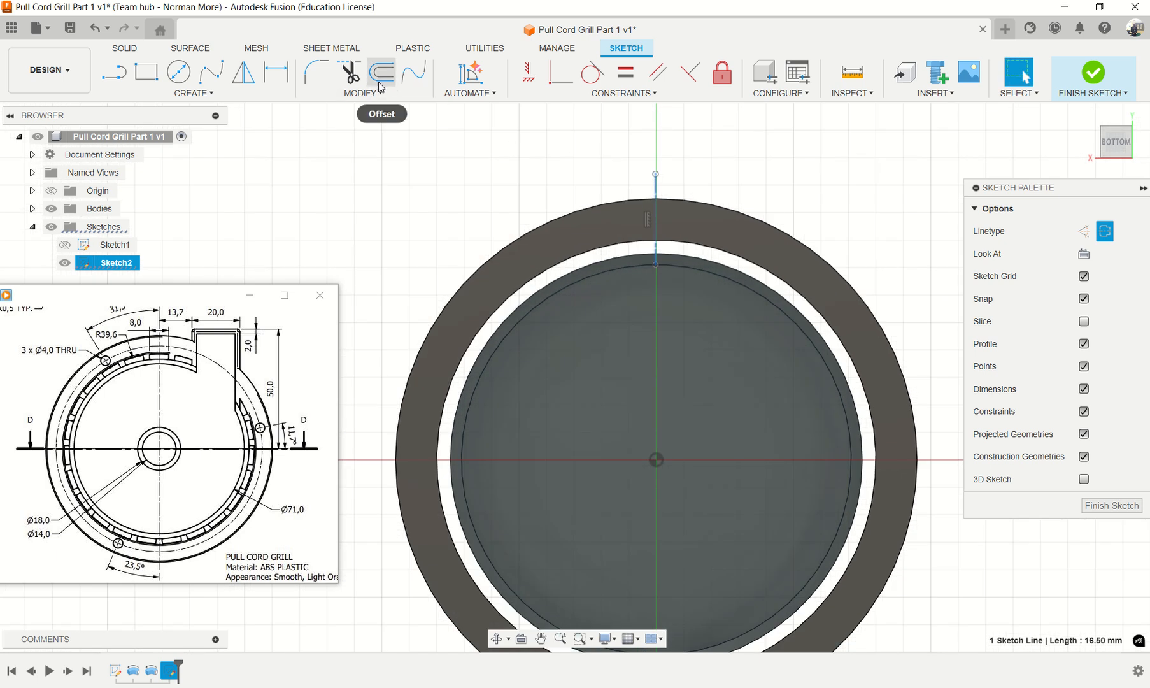
left_click(381, 73)
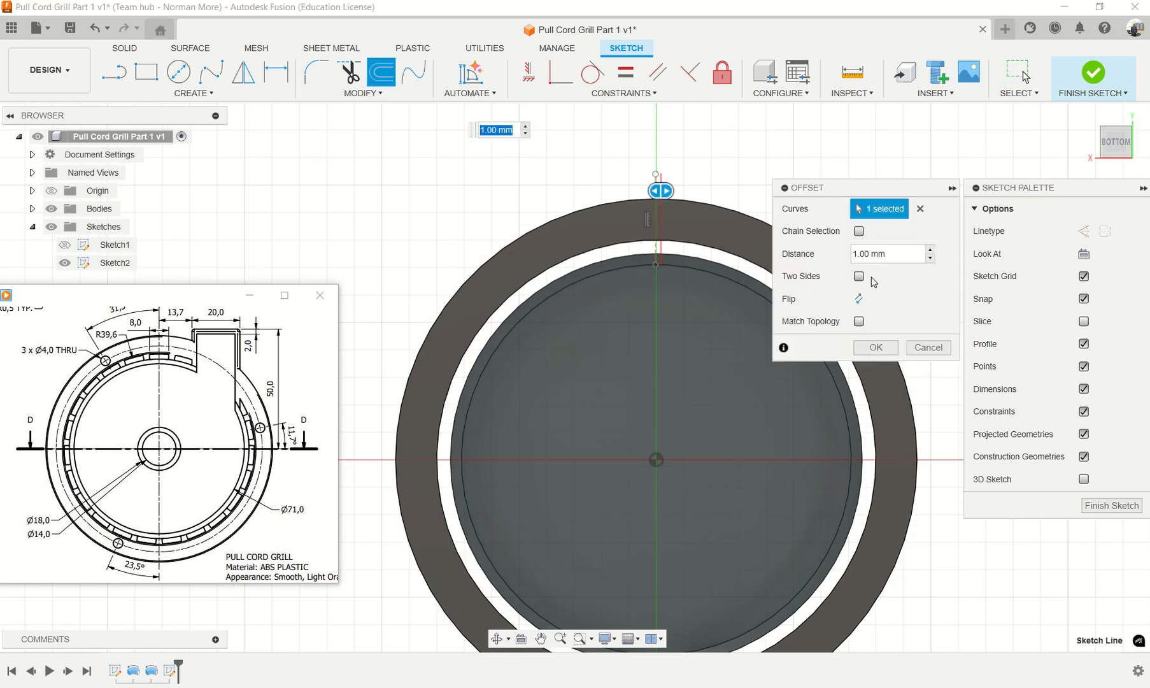
left_click(859, 276)
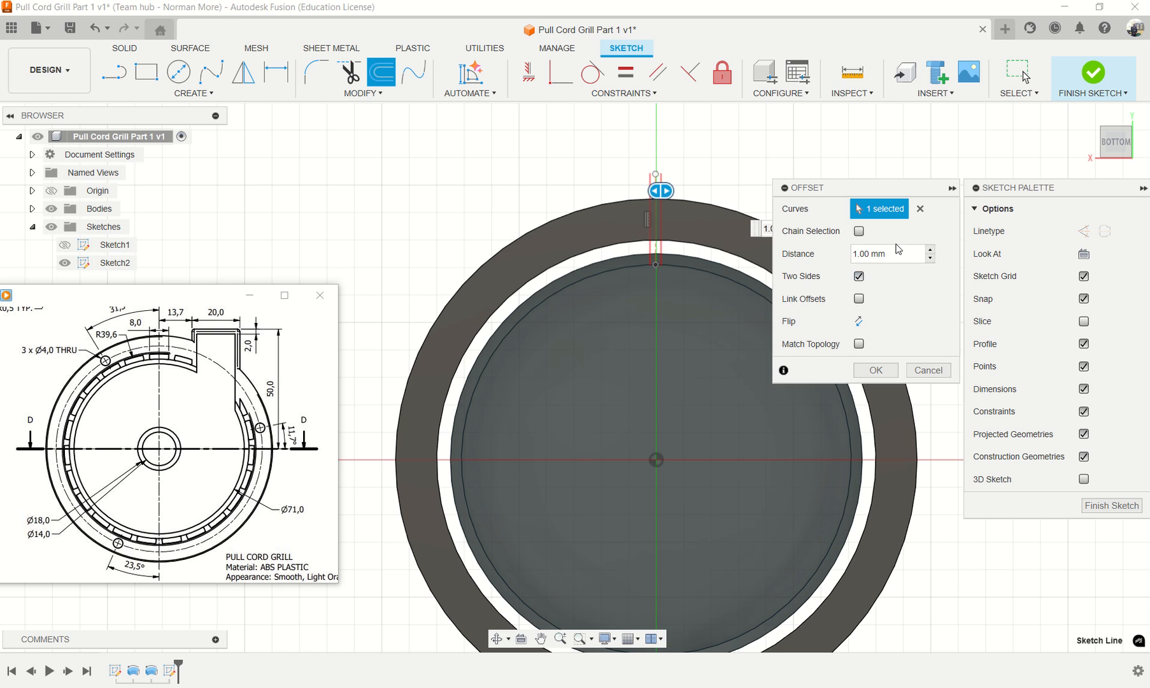
left_click_drag(893, 252, 796, 255)
type("4")
key("Return")
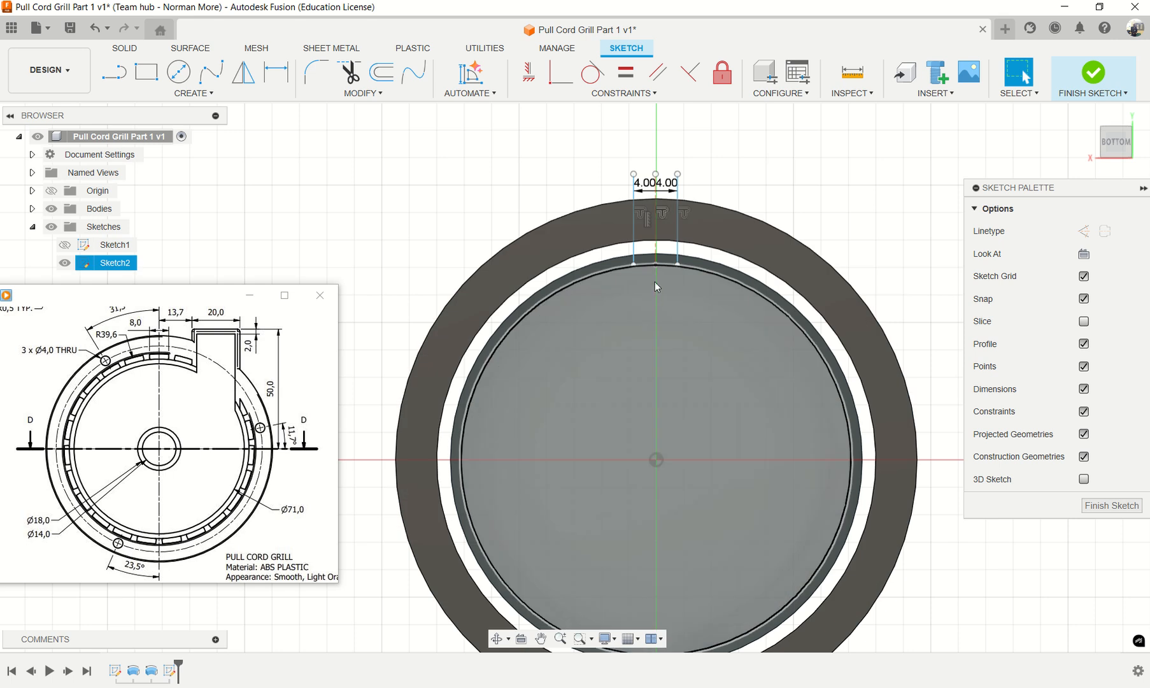
Step: Draw a center point arc about the origin, following the rim's outer edge between the two offset lines
scroll(647, 271, "up", 3)
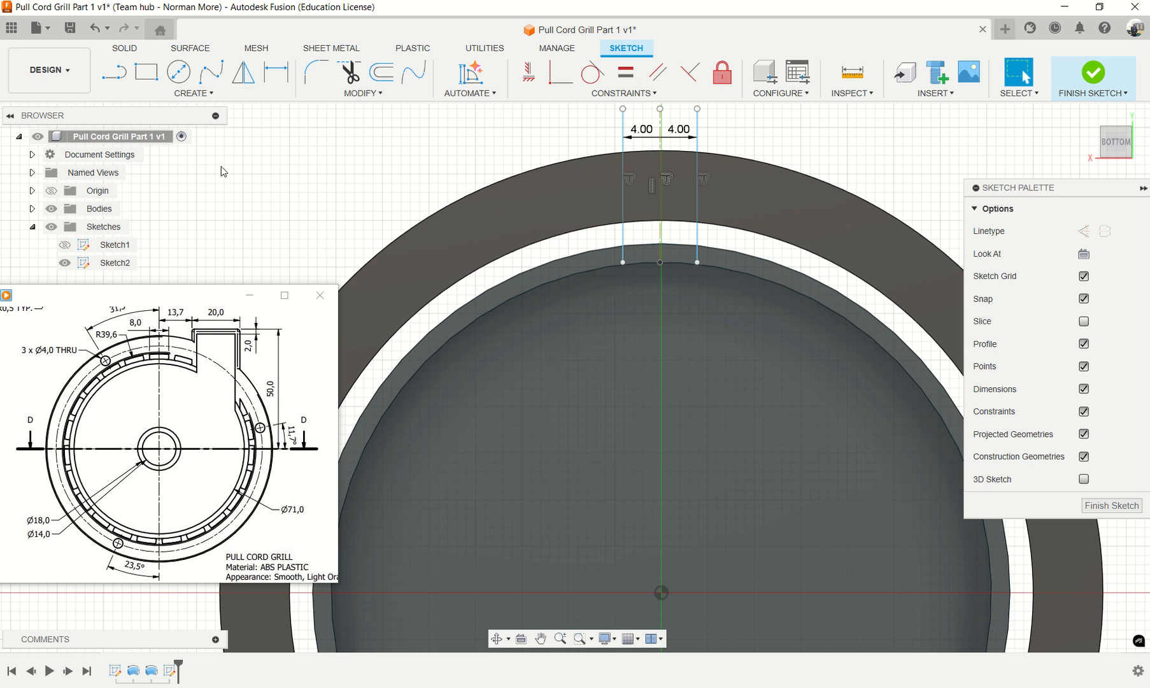
left_click(210, 93)
mouse_move(182, 154)
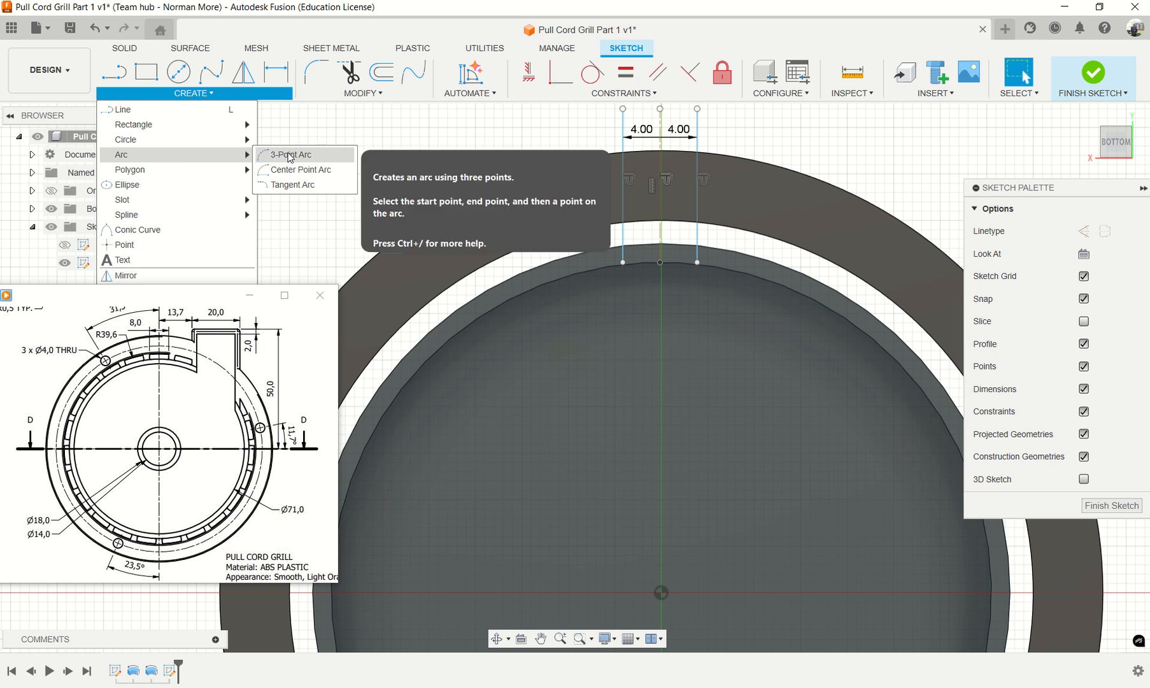
left_click(304, 168)
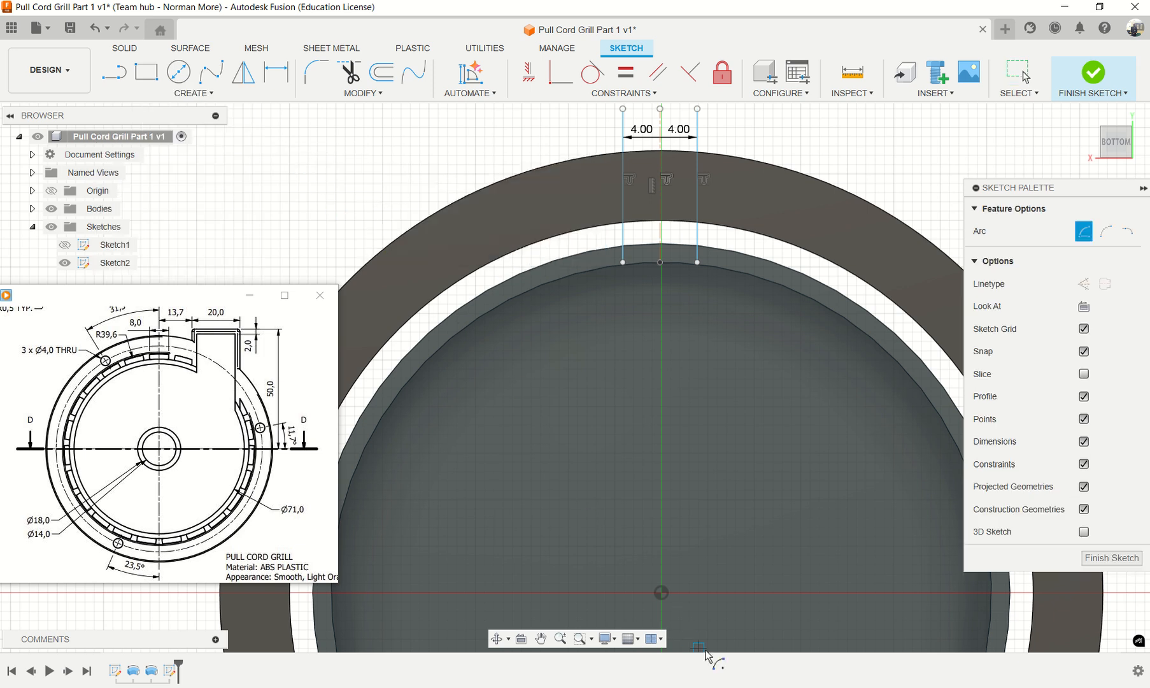
left_click(661, 592)
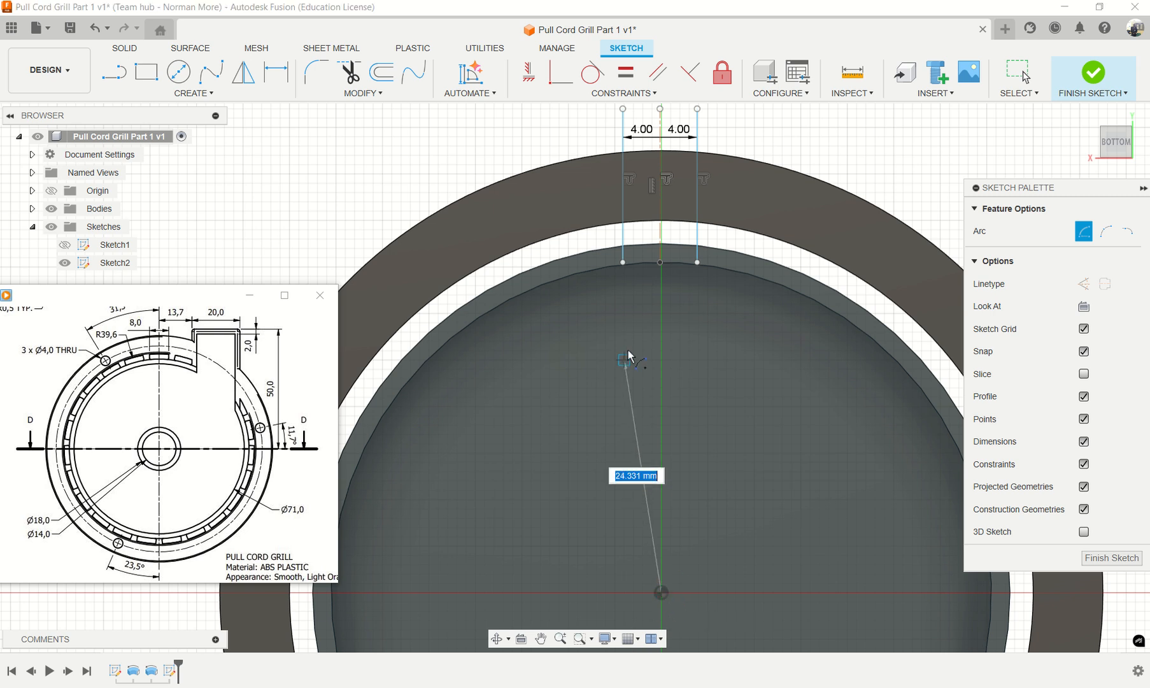
left_click(623, 247)
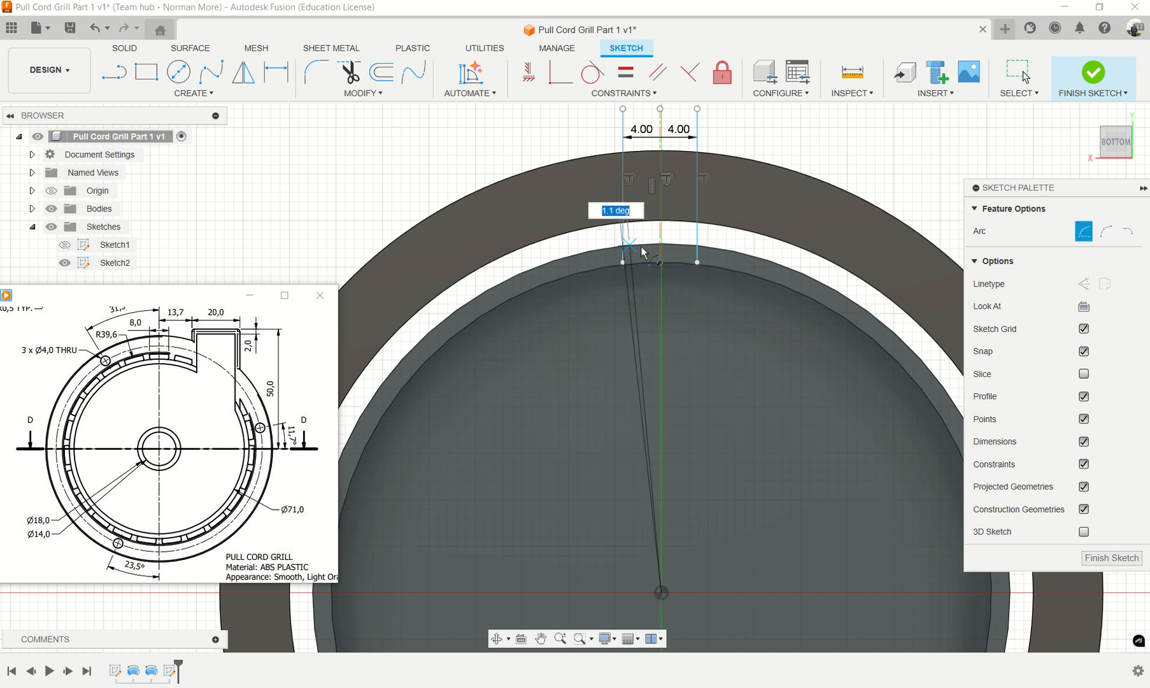
left_click(698, 247)
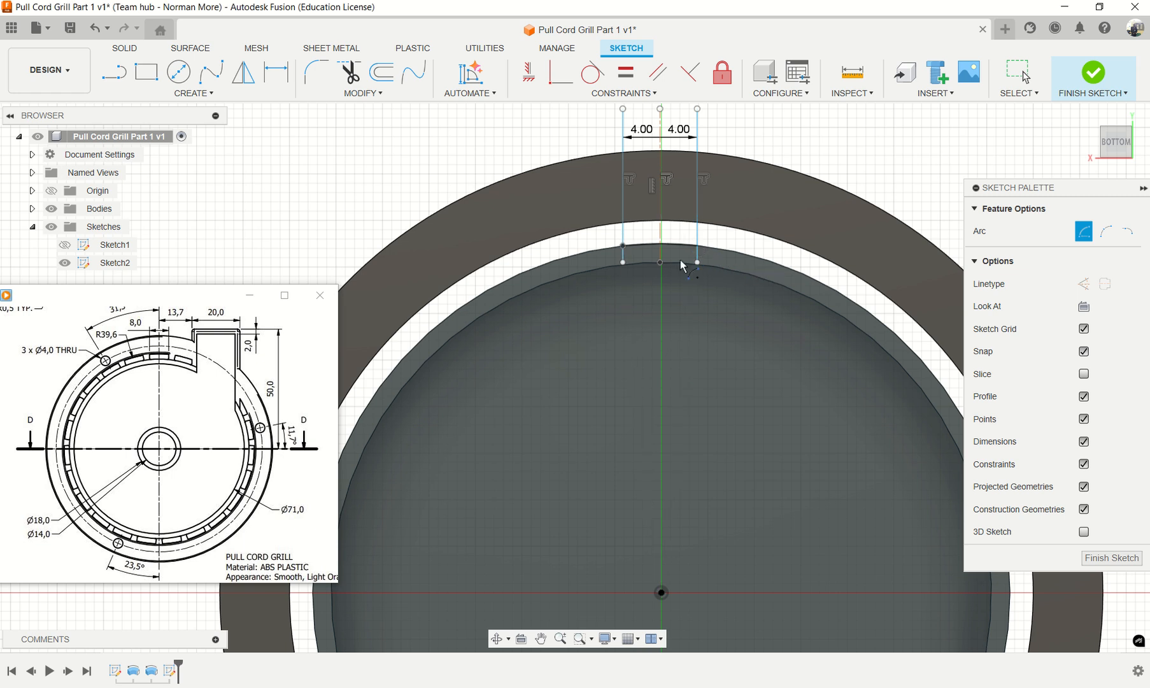
Step: Draw a second origin-centred arc of about 39.4 mm radius between the offset lines, outside the rim
left_click(662, 593)
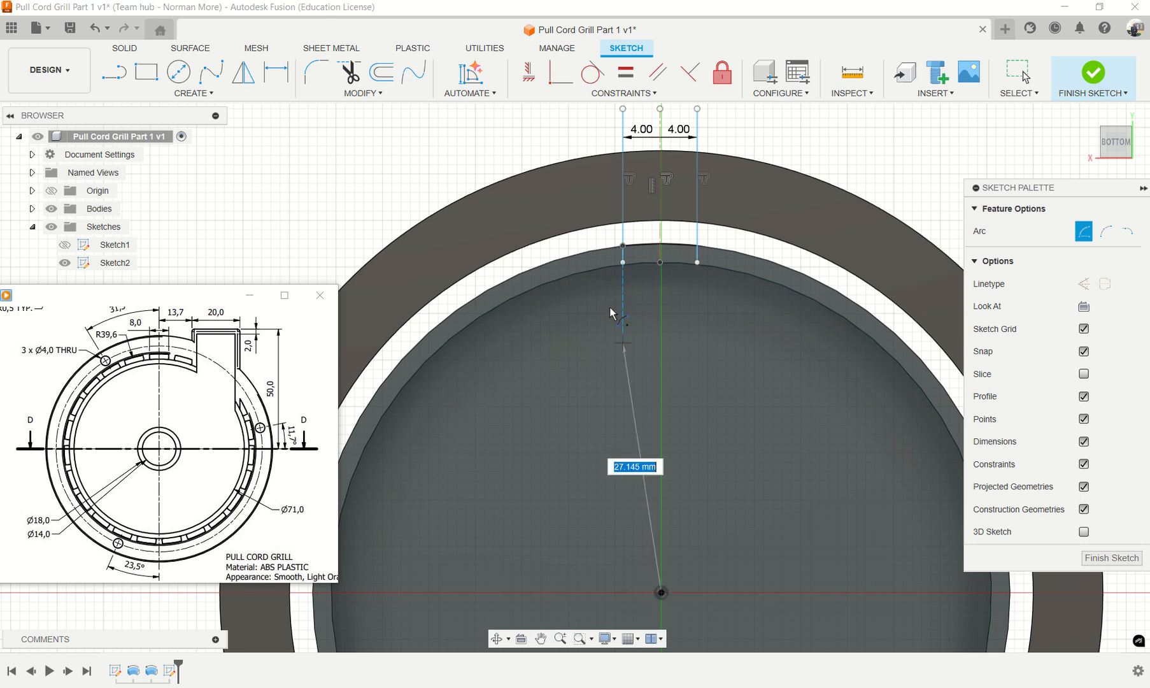
left_click(623, 243)
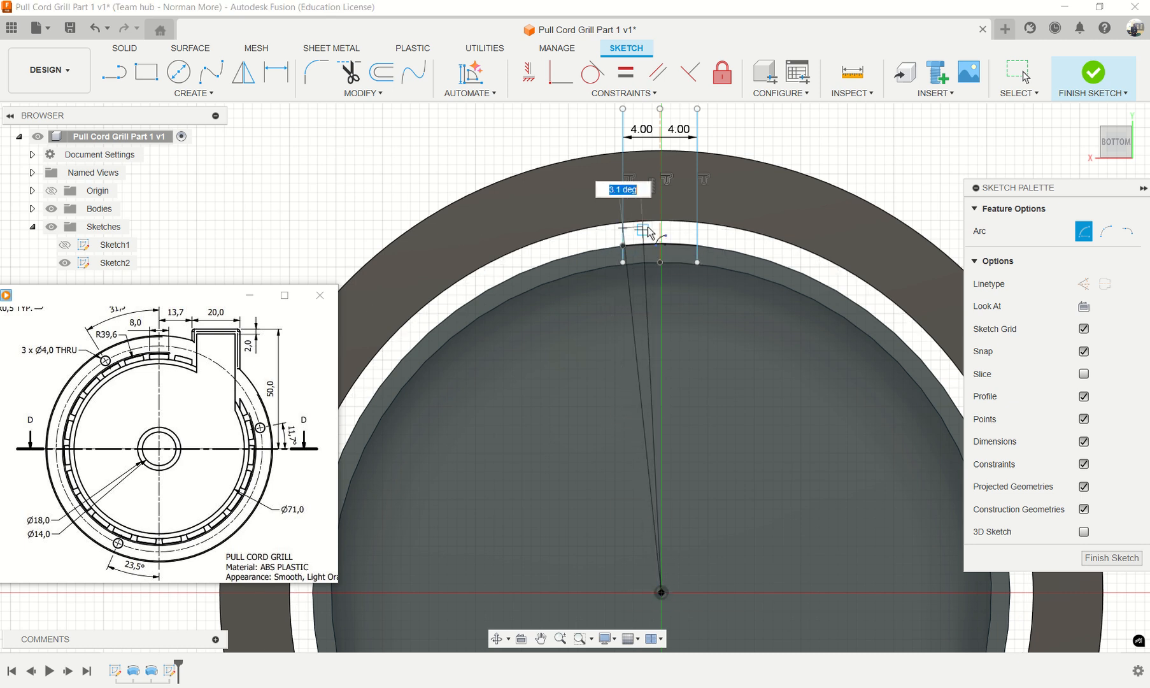
left_click(697, 245)
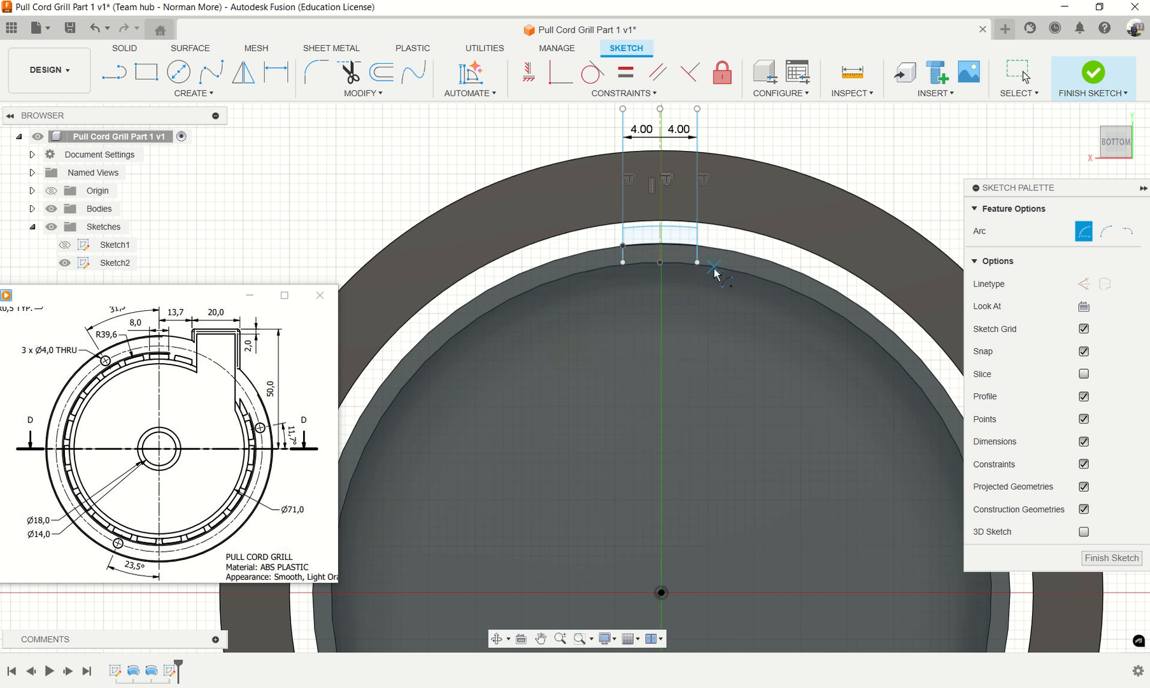
key("Escape")
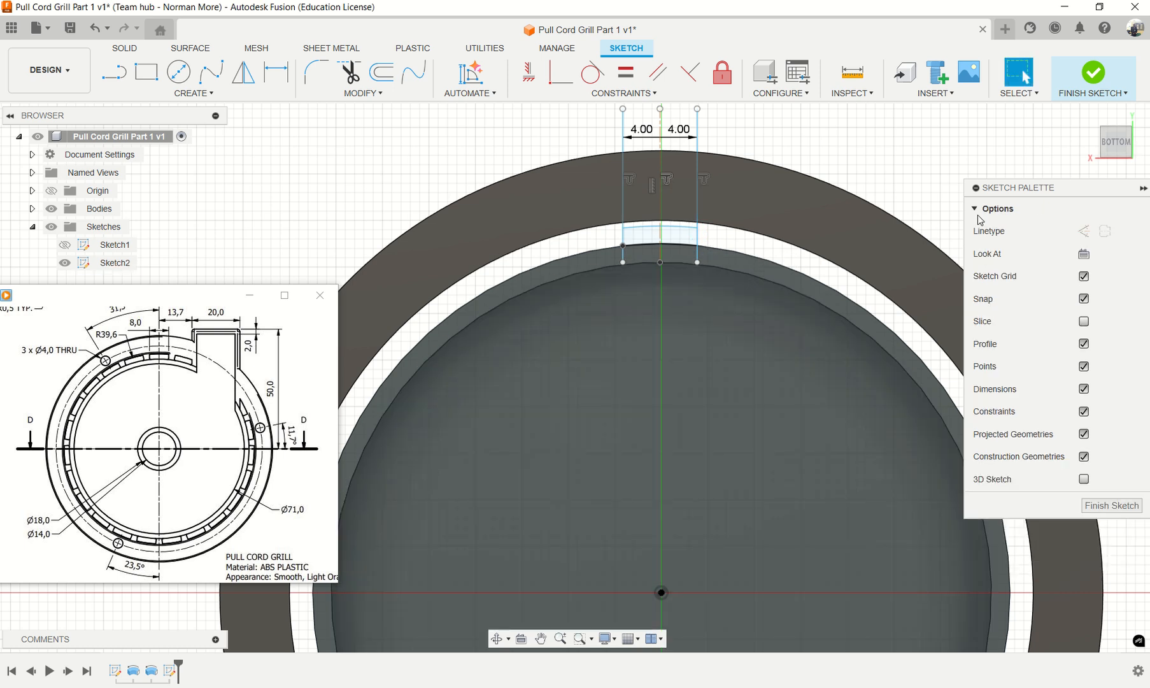
Step: Dimension the outer rib arc with a radius of 39.6 mm
left_click(275, 72)
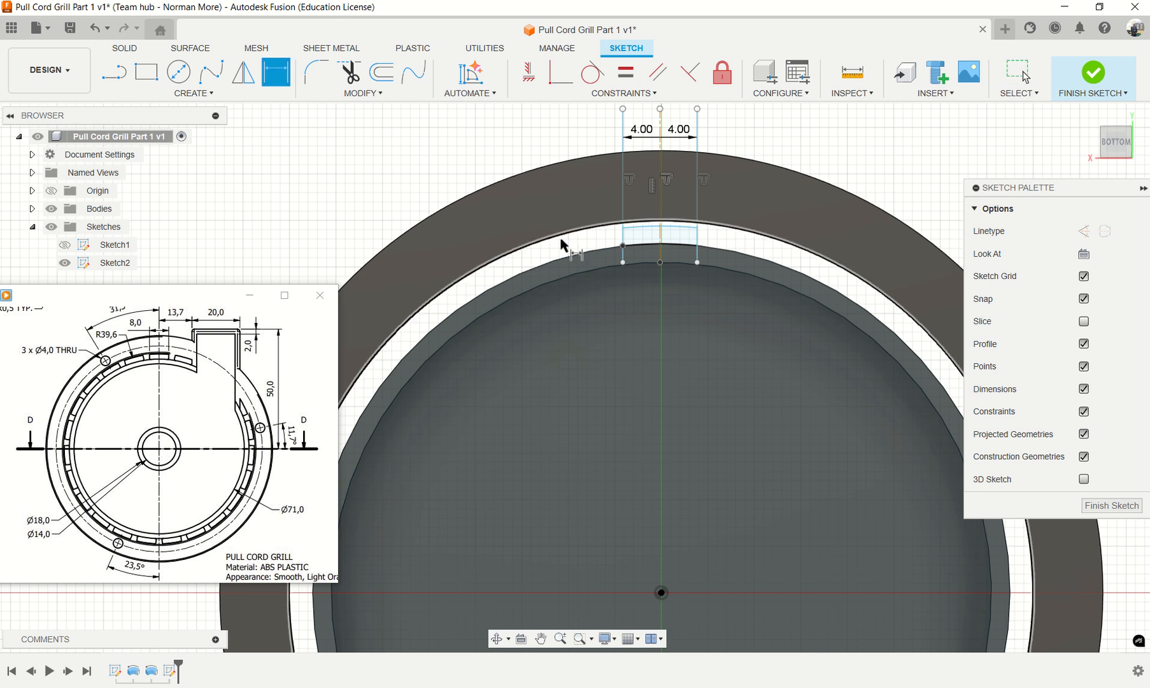
left_click(640, 228)
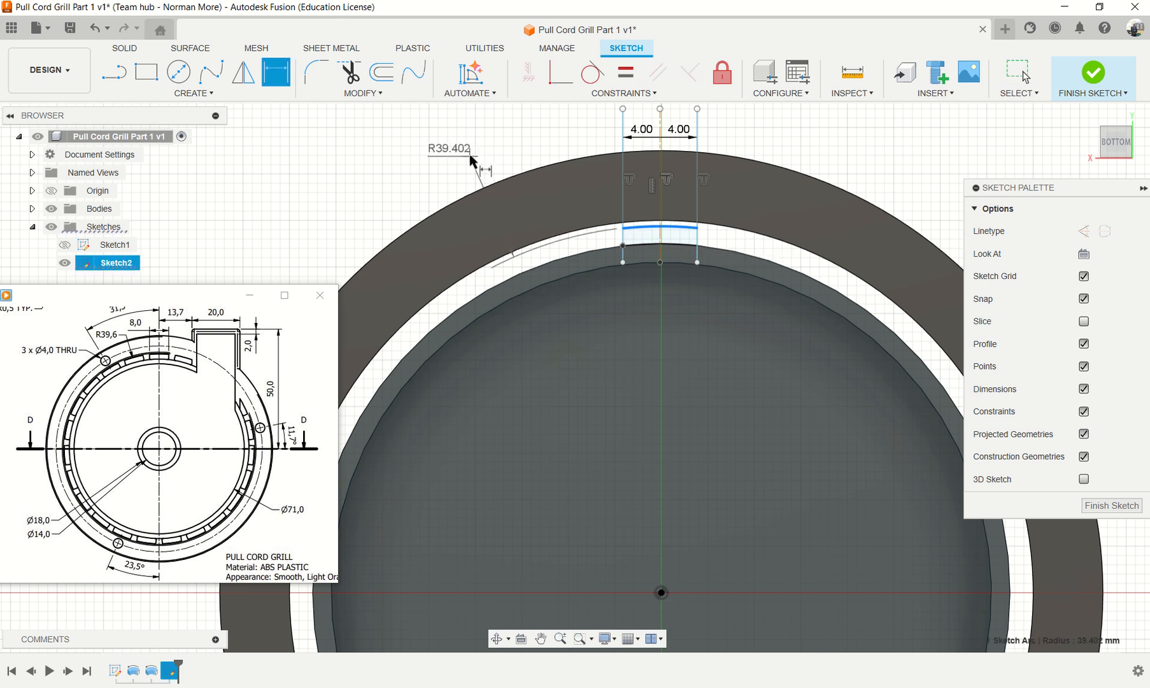
left_click(470, 161)
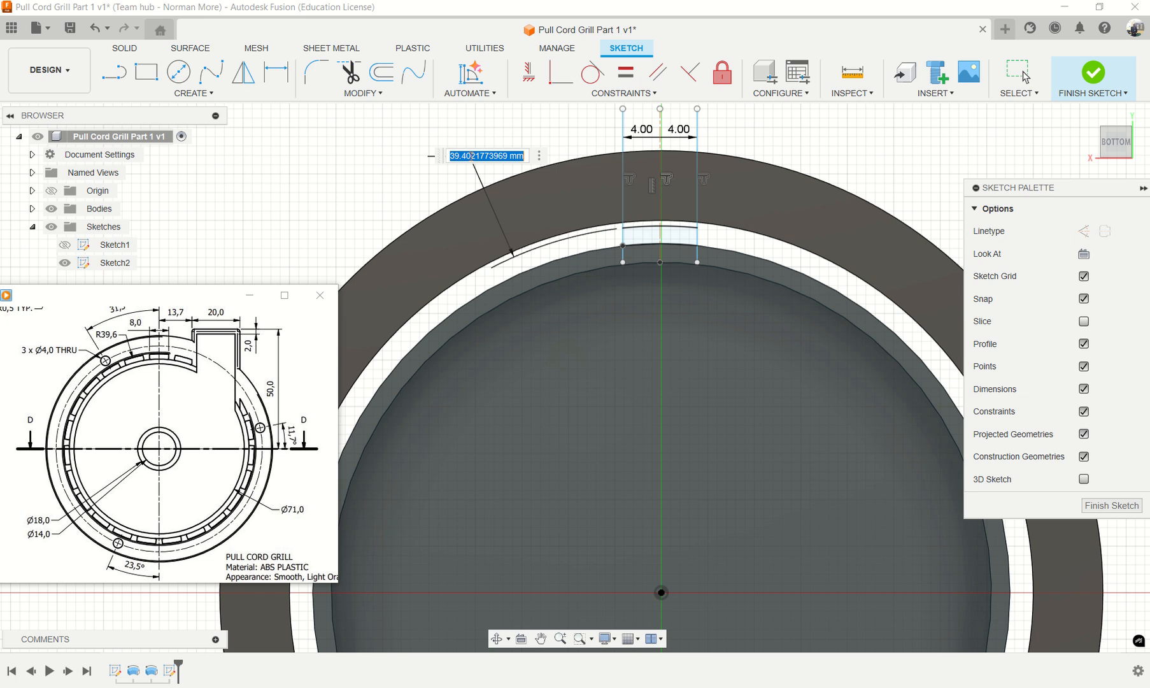
type("39.6")
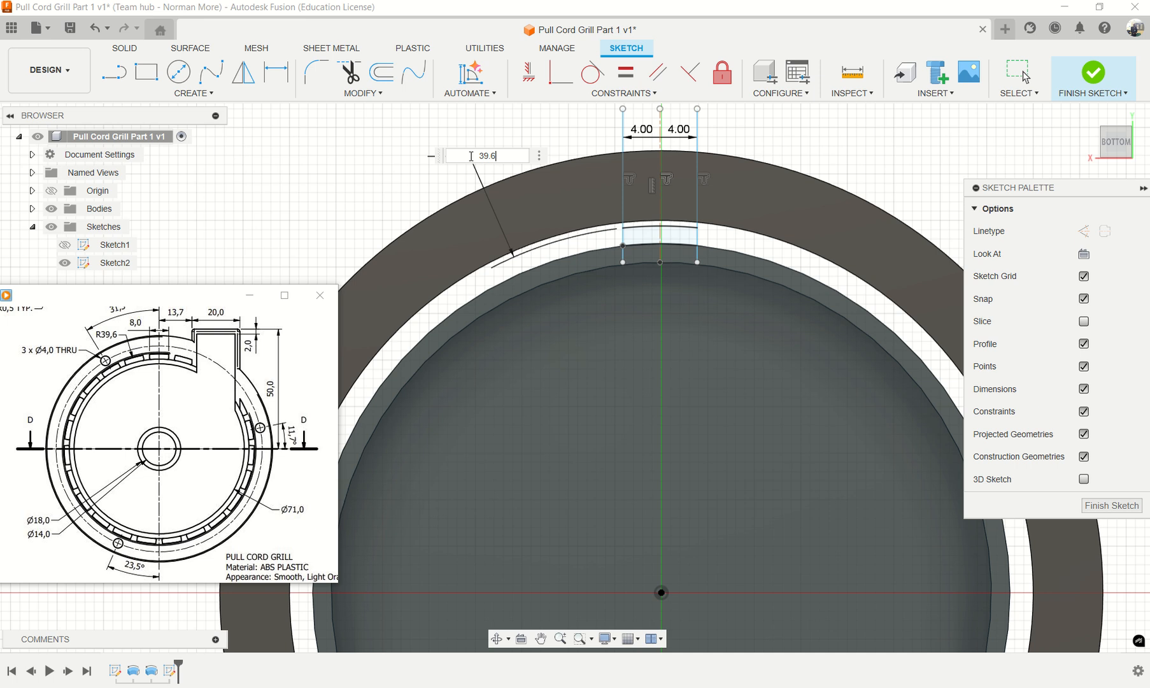
key("Return")
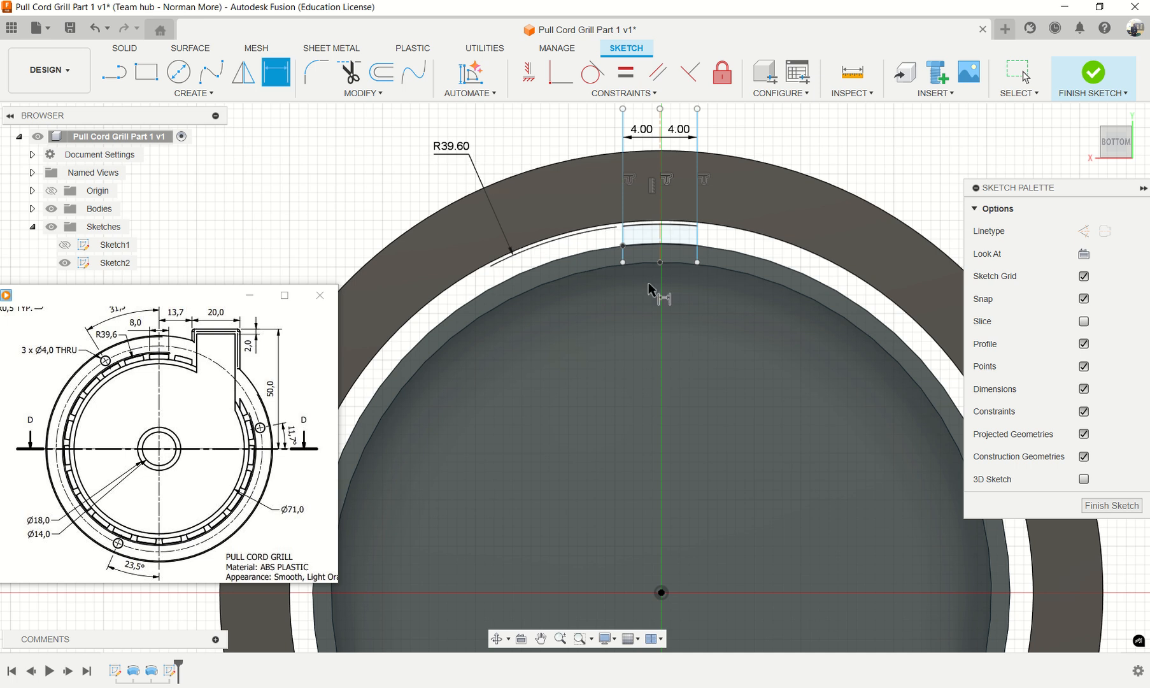
scroll(630, 254, "up", 2)
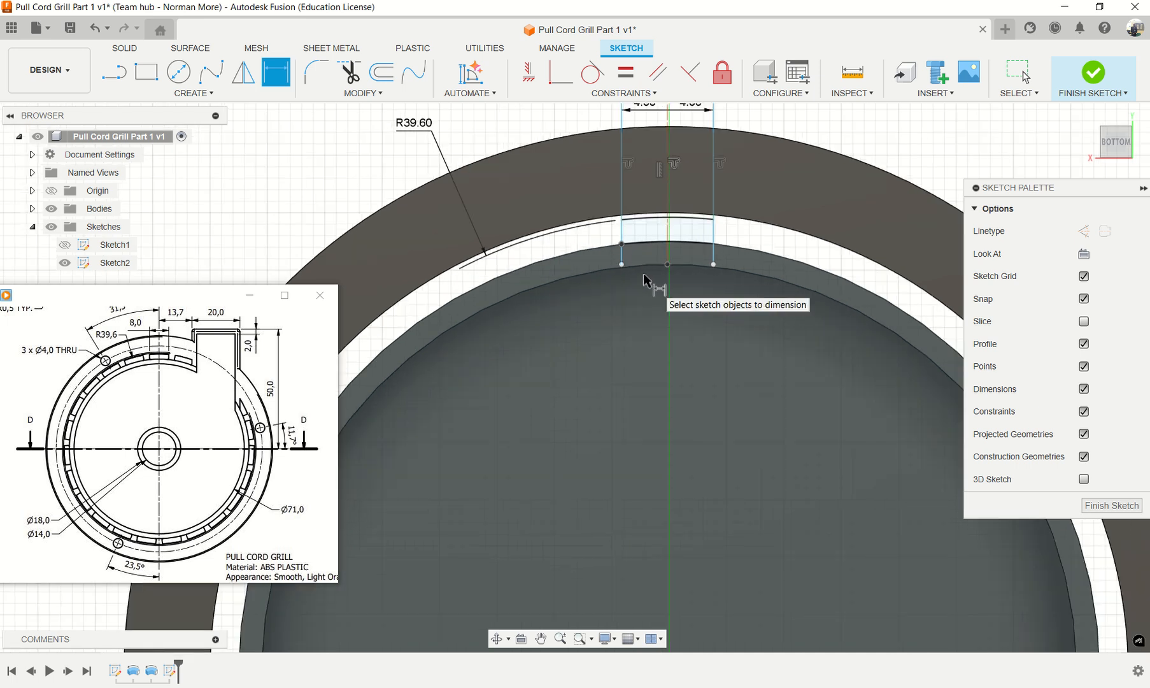
key("Escape")
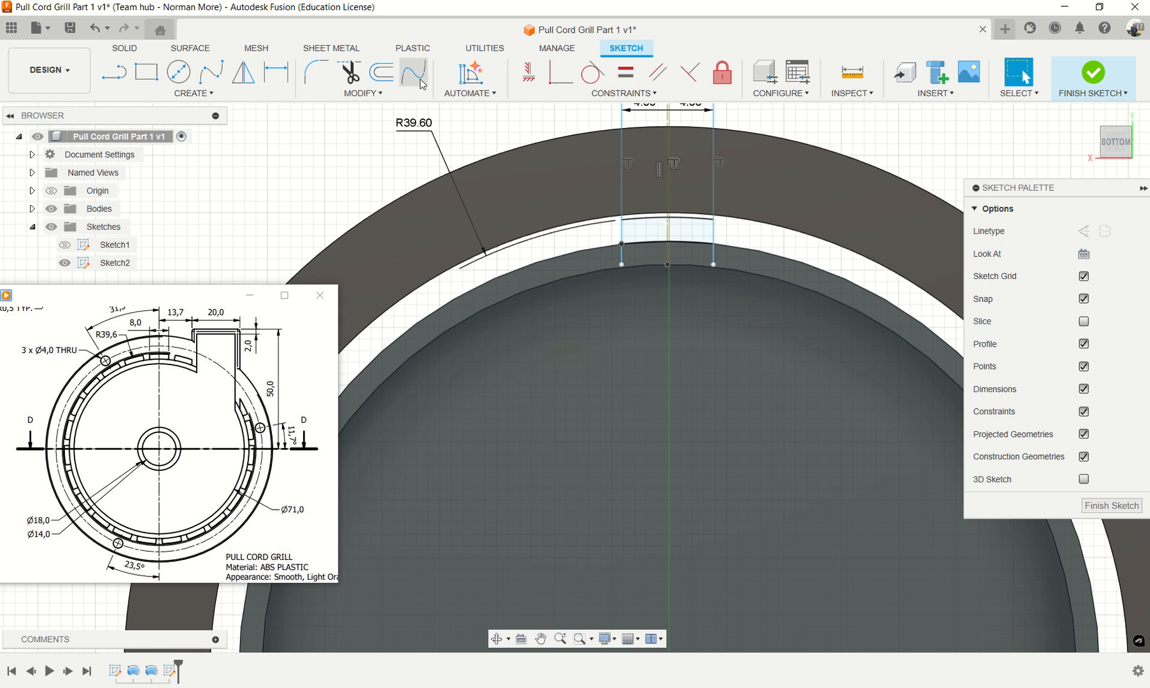
Step: Trim both offset lines beyond the two arcs, leaving a closed rib profile between the rim and the outer arc
left_click(348, 72)
left_click(621, 191)
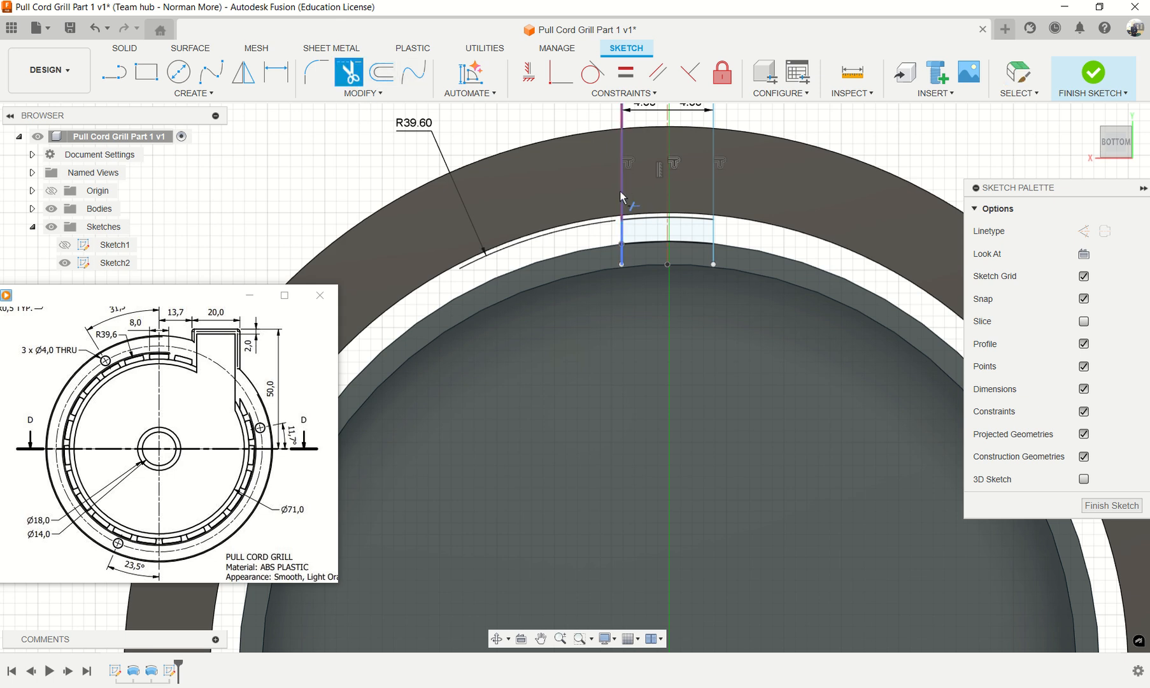
left_click(713, 204)
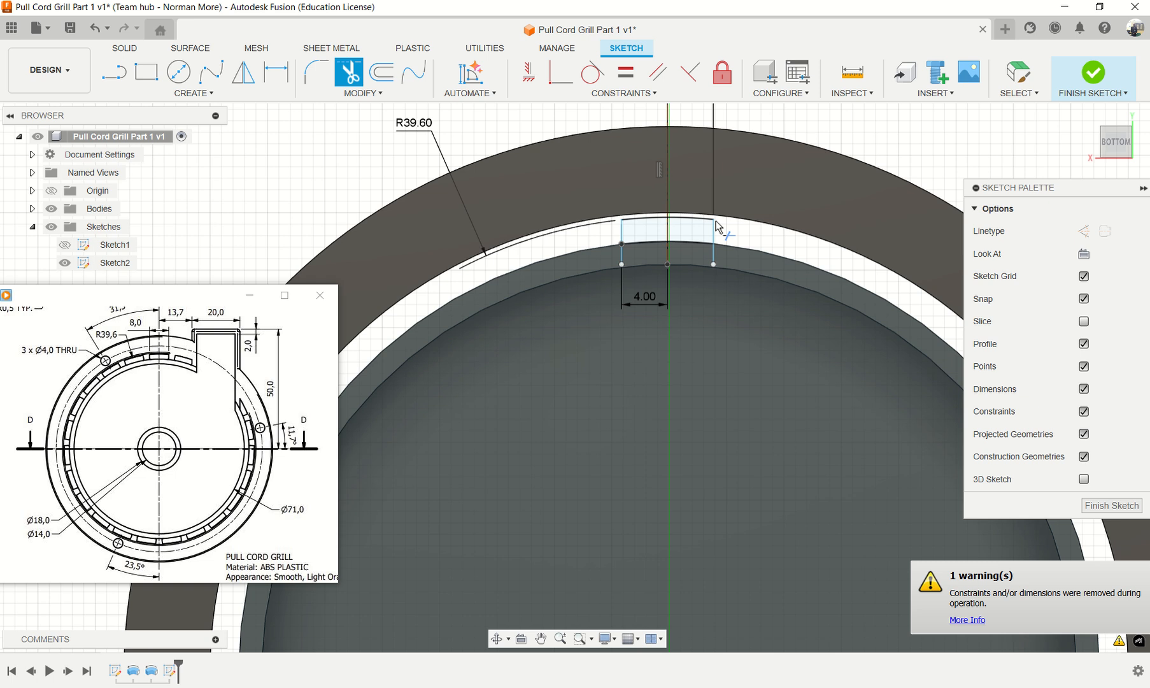
left_click(713, 258)
left_click(622, 255)
scroll(642, 240, "up", 5)
scroll(678, 240, "down", 3)
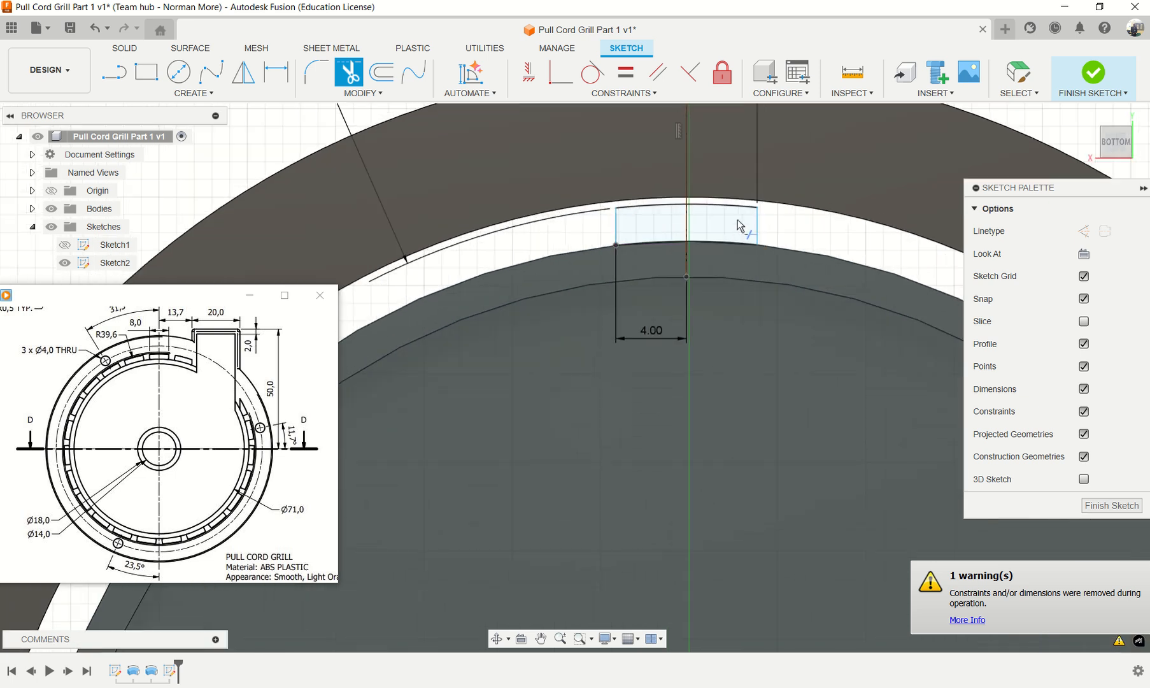
key("Escape")
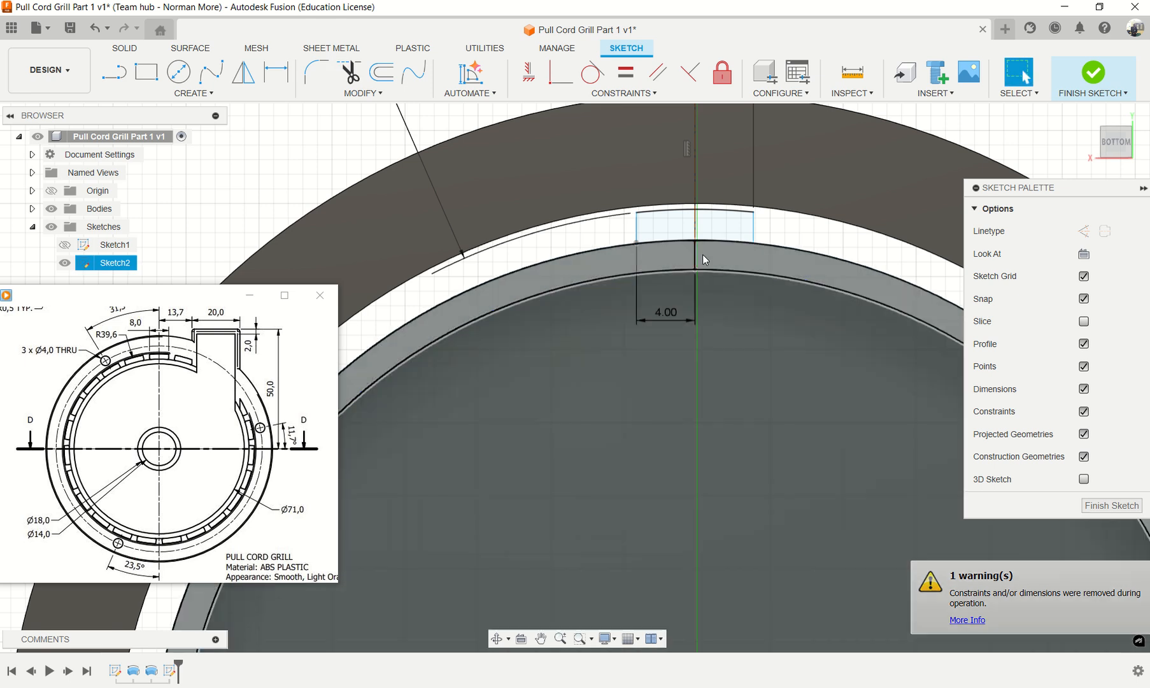
Step: Move the reference drawing window clear of the sketch creation commands
scroll(694, 257, "down", 2)
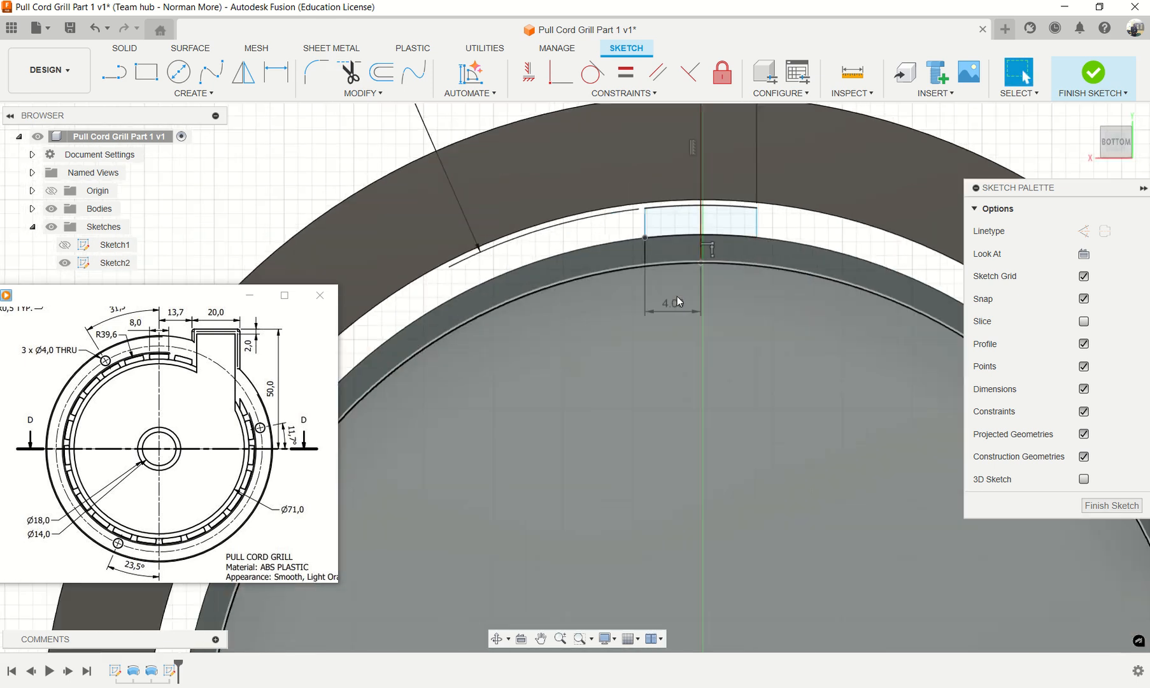
scroll(678, 277, "down", 3)
scroll(728, 347, "up", 1)
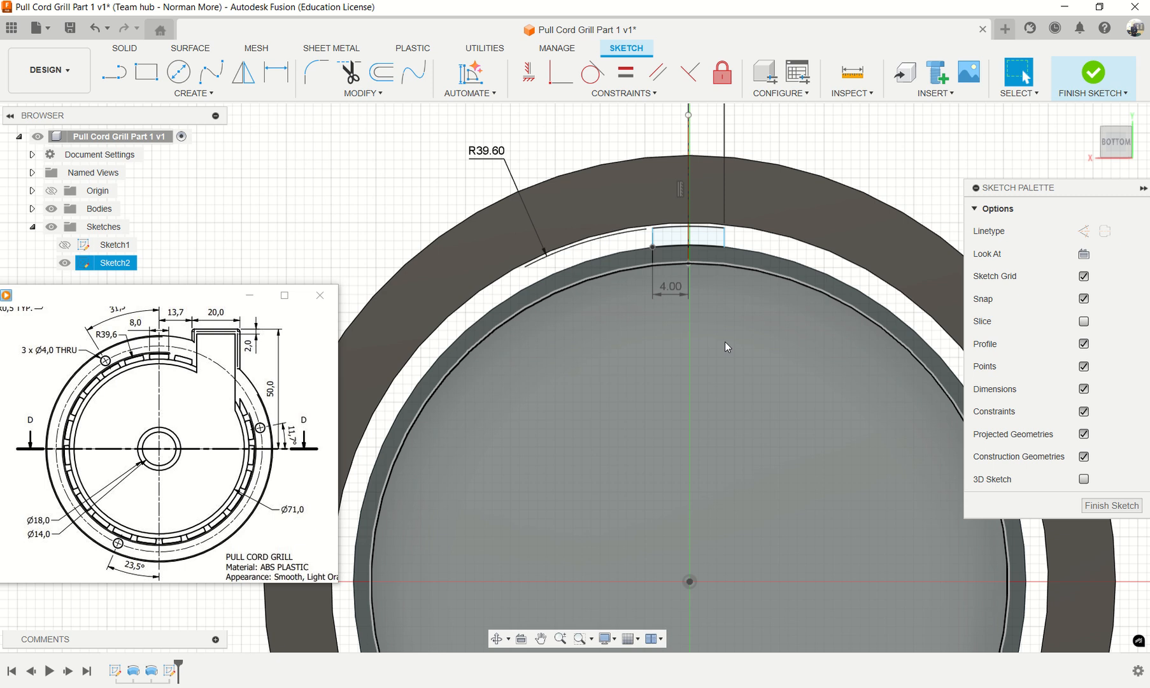
scroll(725, 344, "down", 3)
middle_click_drag(731, 367, 711, 281)
scroll(711, 305, "up", 2)
scroll(712, 310, "down", 3)
scroll(713, 312, "down", 1)
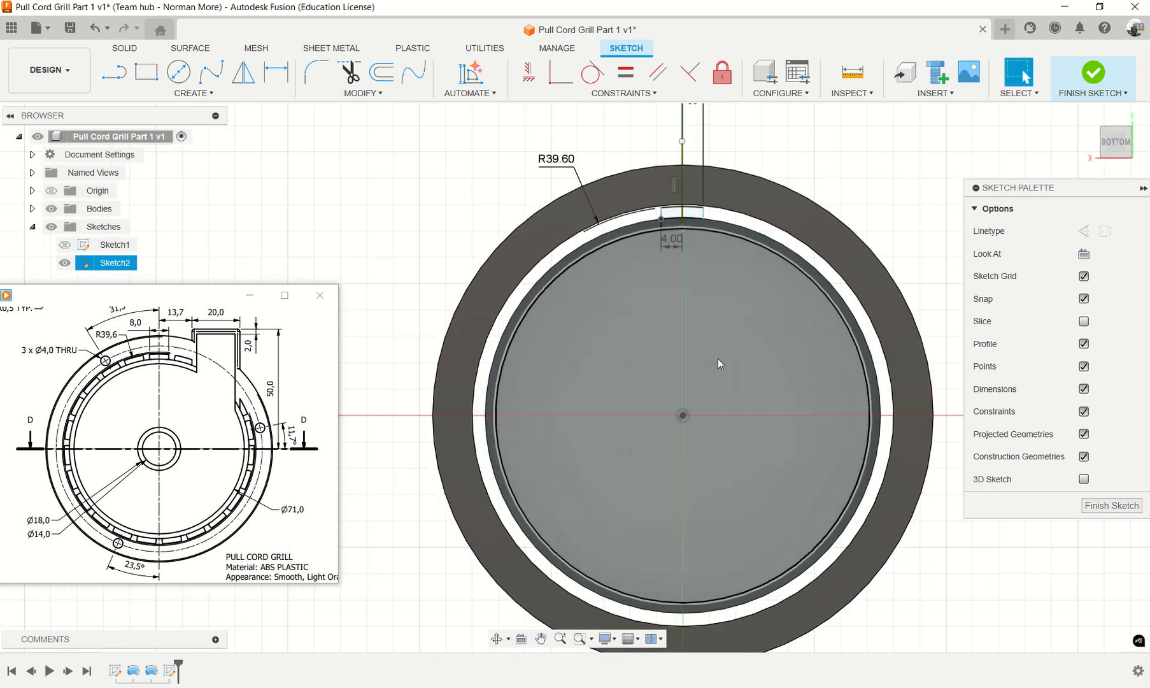
scroll(708, 333, "up", 1)
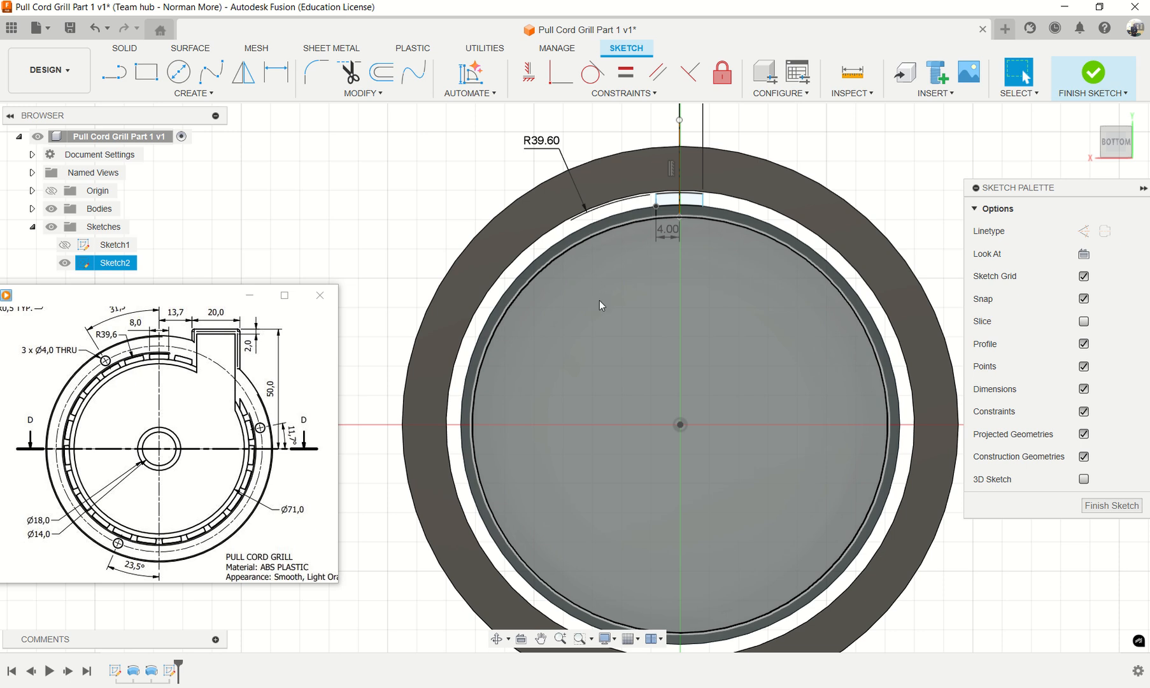
left_click(222, 93)
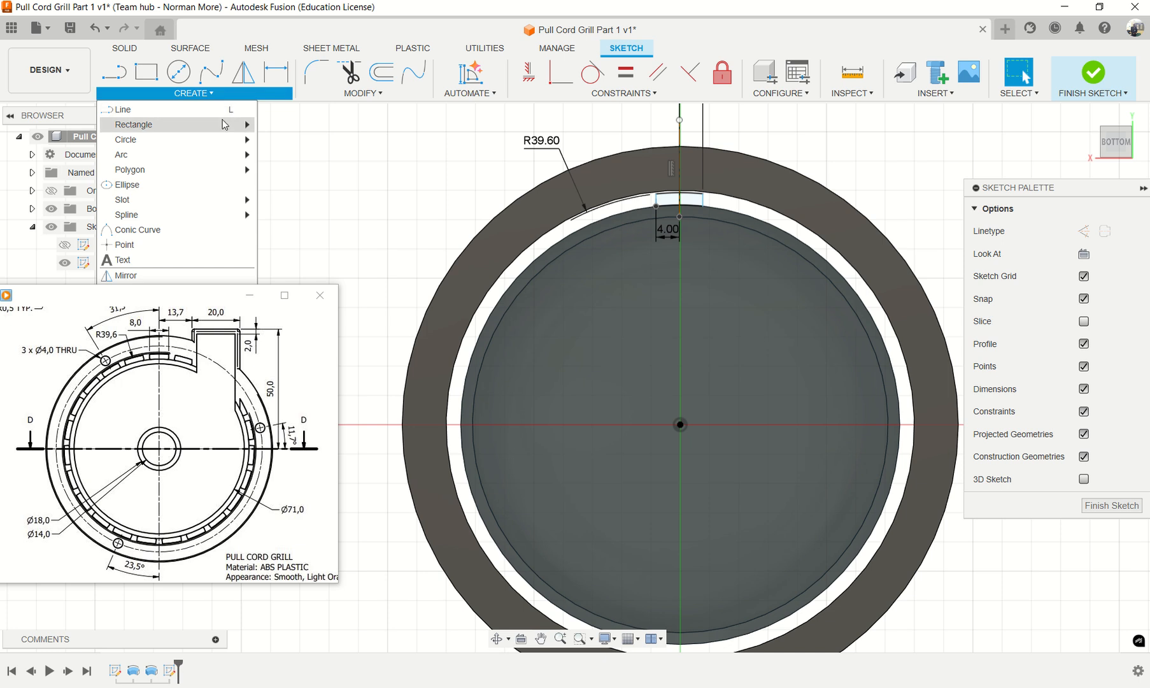
left_click_drag(184, 291, 192, 486)
Step: Circular-pattern the rib profile's two arcs and two side lines fully around the rim's centre with a quantity of 23
left_click(195, 95)
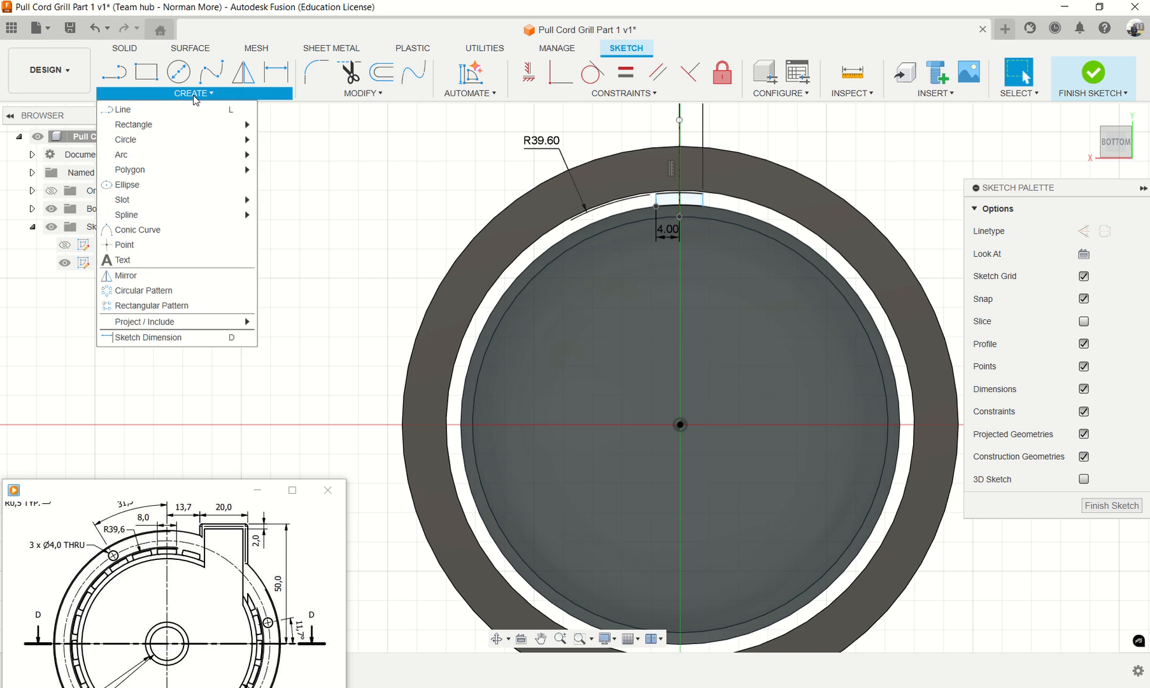
left_click(193, 289)
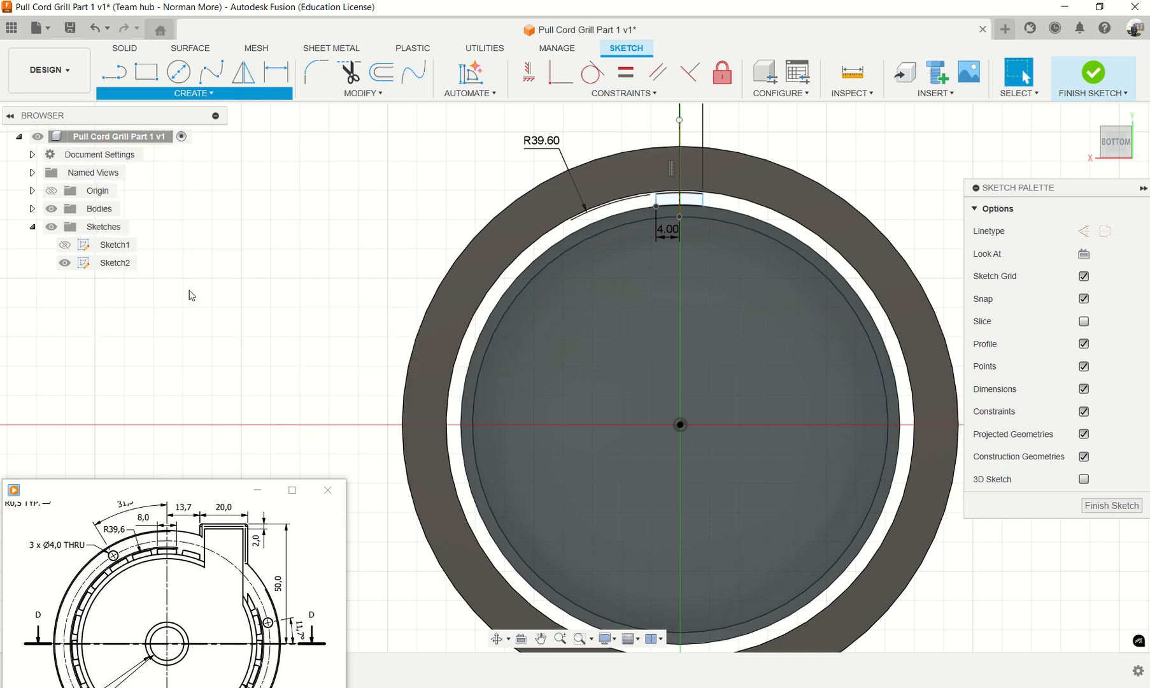
middle_click_drag(680, 231, 584, 241)
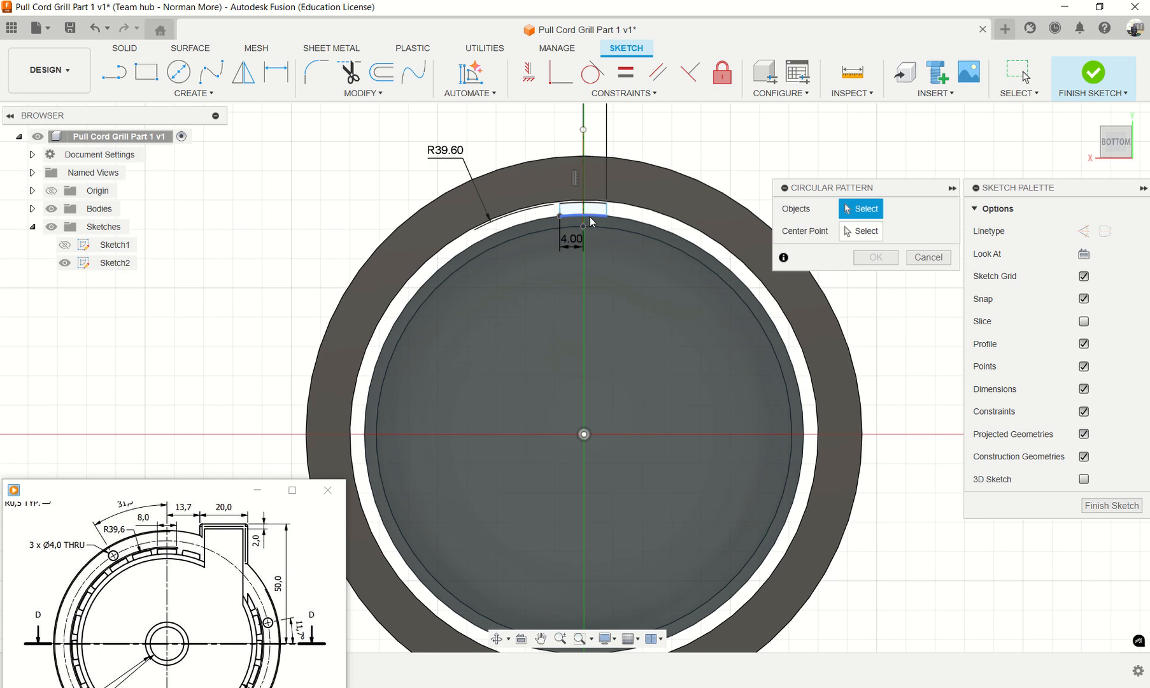
scroll(590, 216, "up", 3)
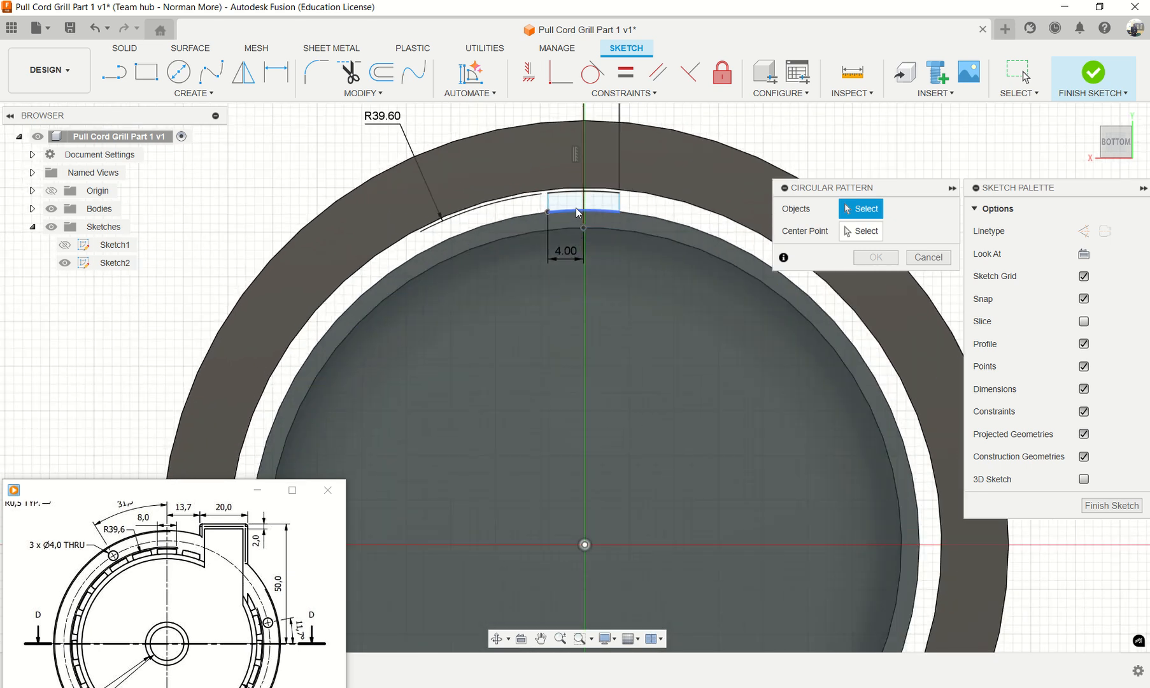
left_click(578, 211)
left_click(549, 202)
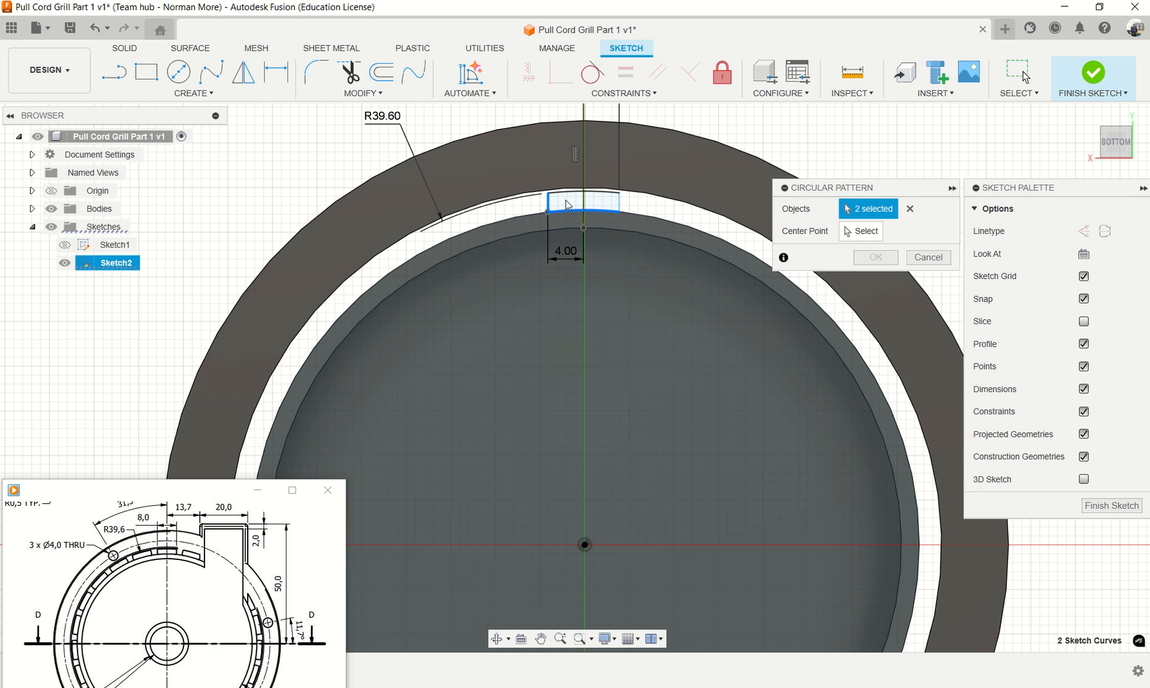
left_click(576, 193)
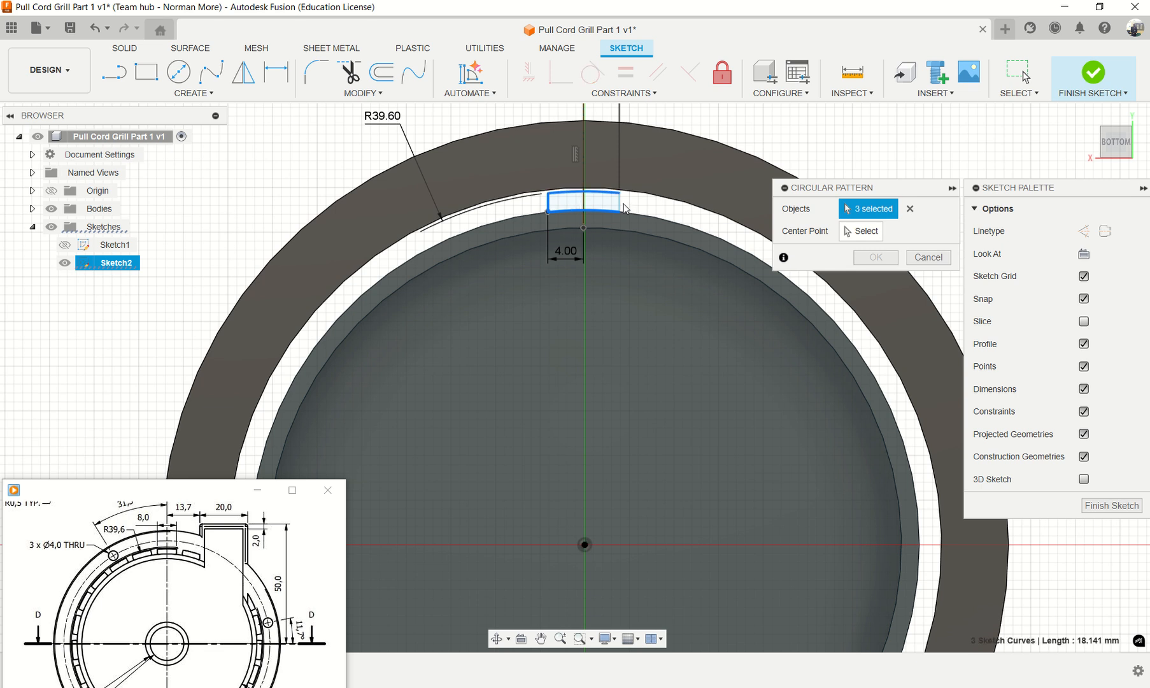
left_click(662, 228)
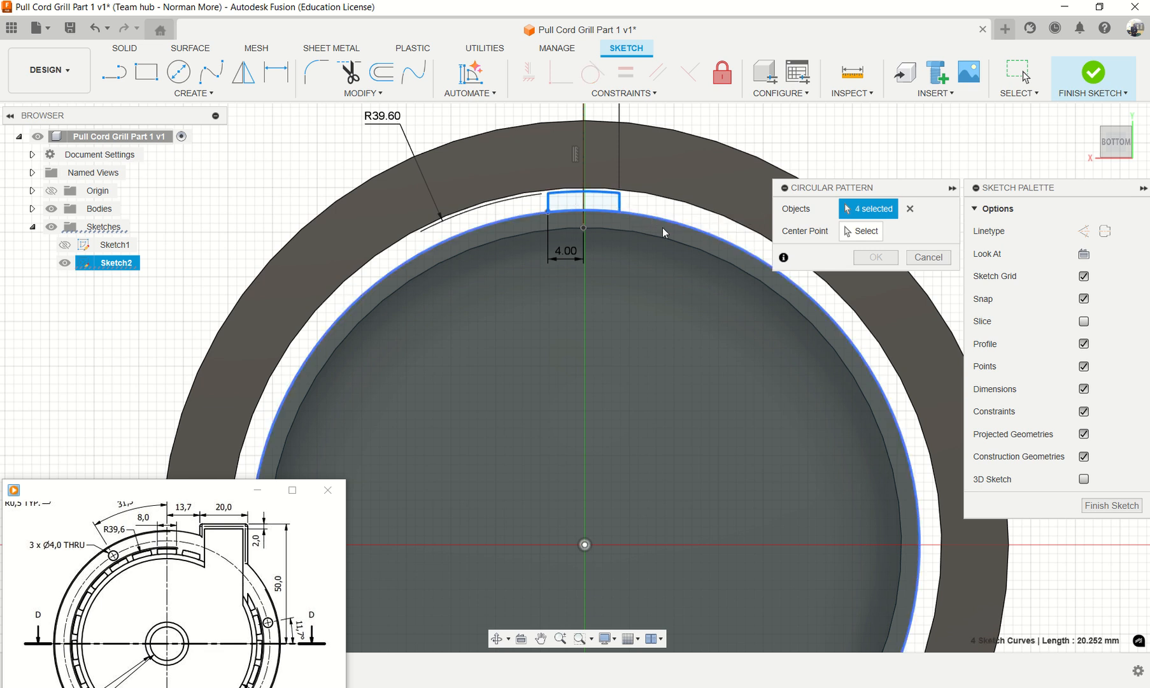
left_click(863, 231)
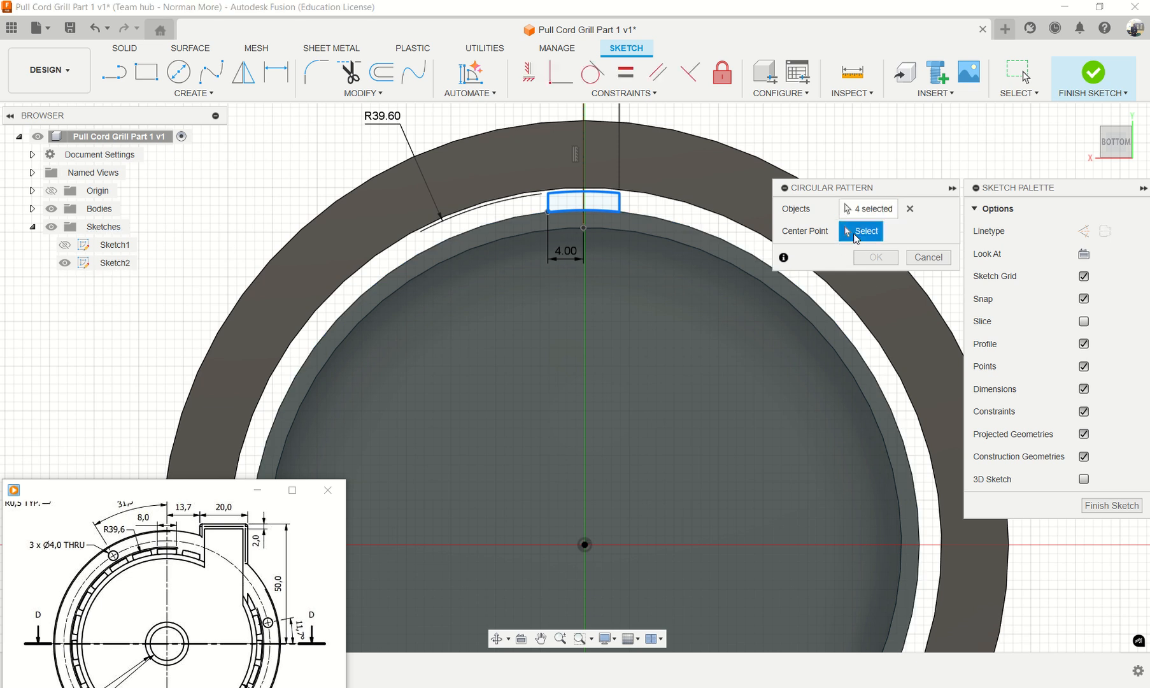
left_click(722, 244)
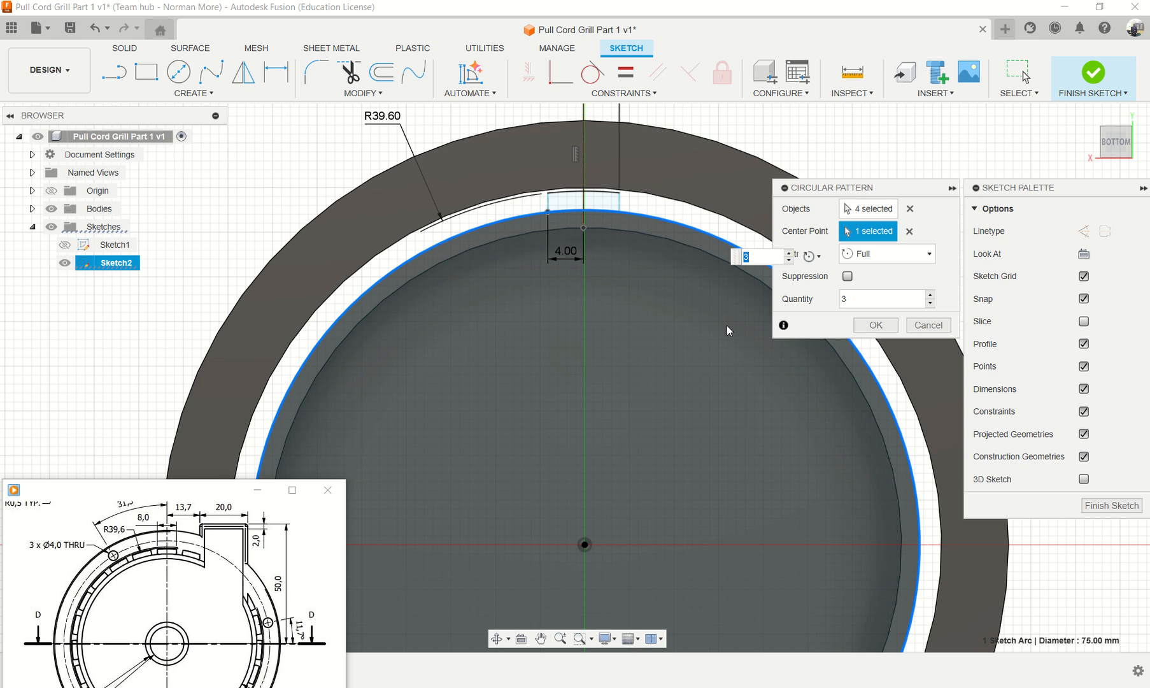
left_click(842, 299)
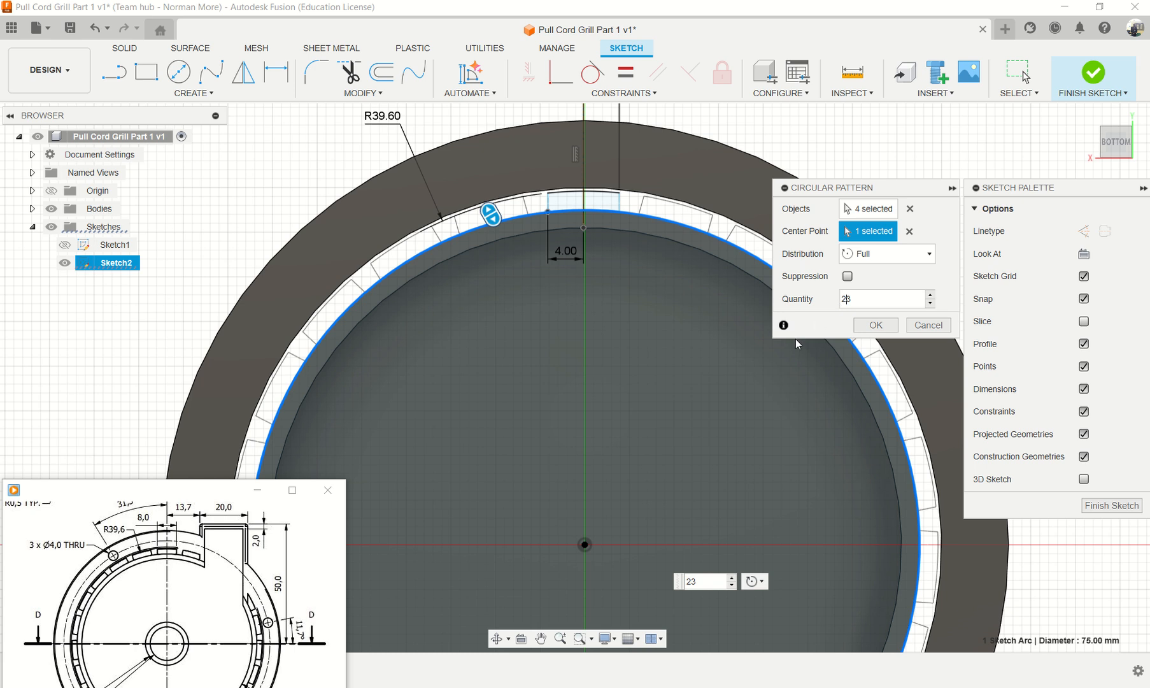
left_click(876, 325)
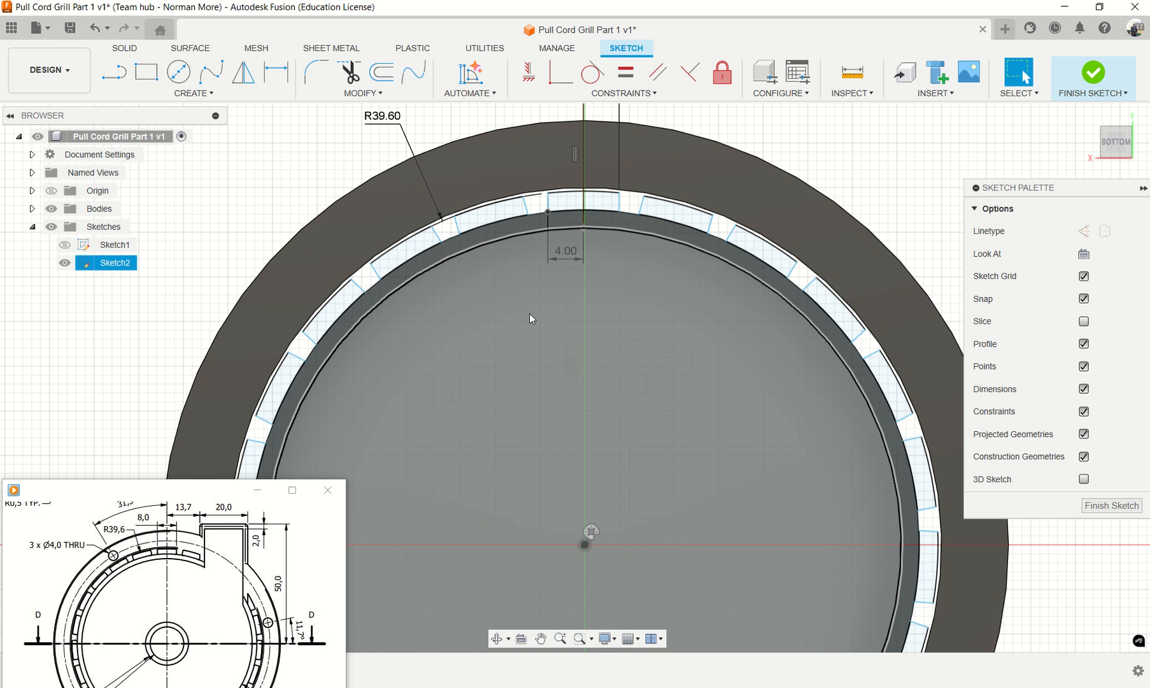
Step: Examine the patterned rib profiles and the gaps between them around the rim
scroll(529, 315, "up", 2)
middle_click_drag(678, 314, 700, 342)
scroll(687, 325, "down", 1)
scroll(555, 296, "up", 2)
scroll(557, 304, "up", 1)
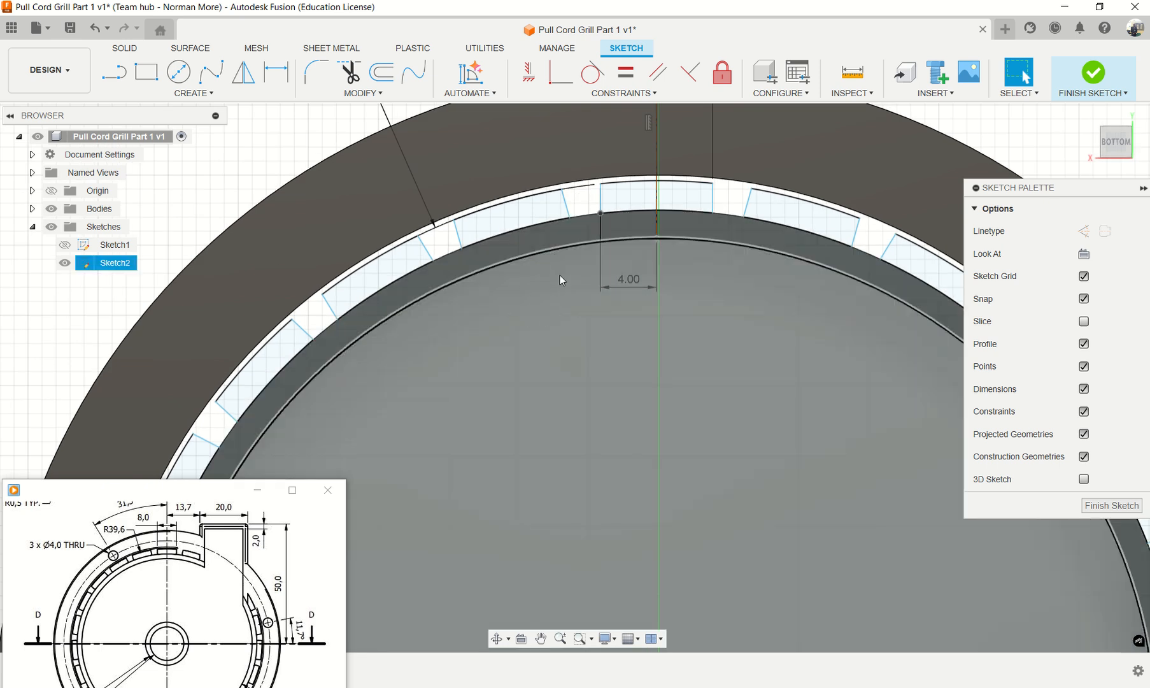
middle_click_drag(559, 281, 533, 370)
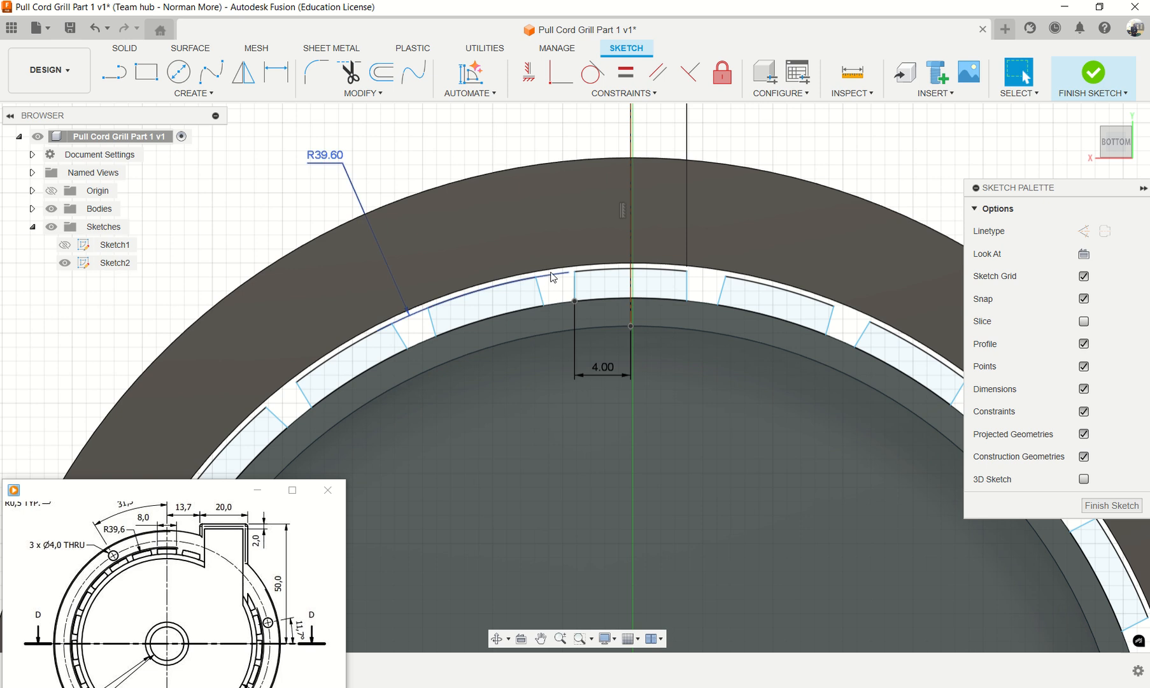
scroll(541, 306, "up", 3)
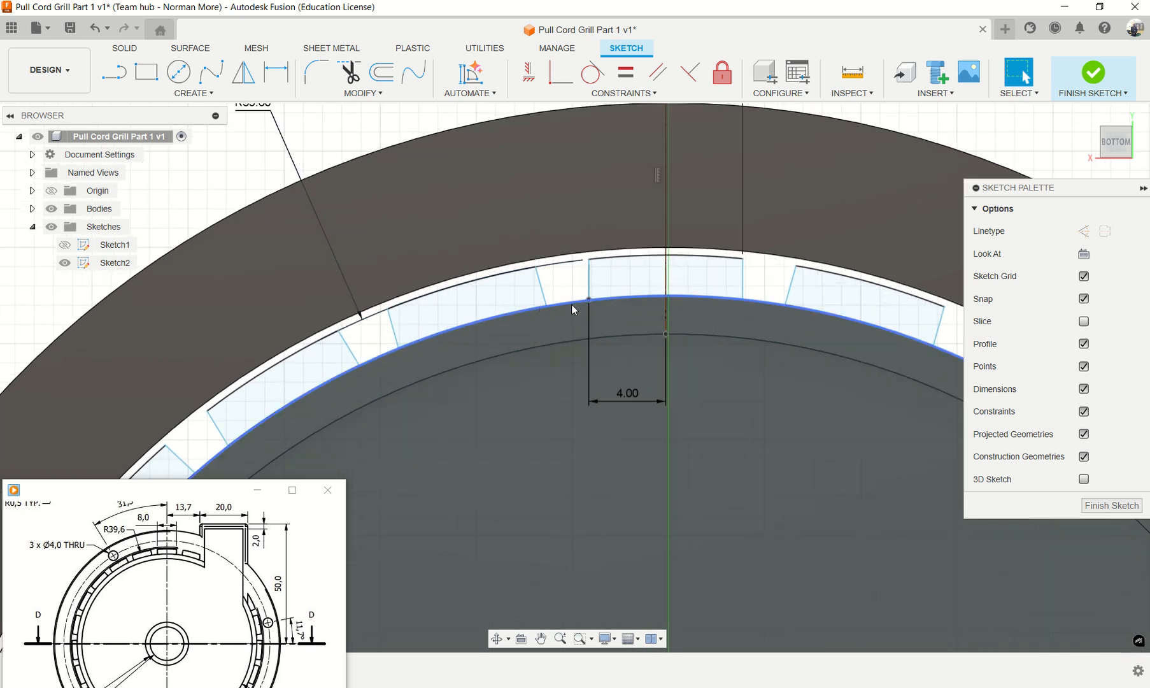
scroll(566, 413, "down", 2)
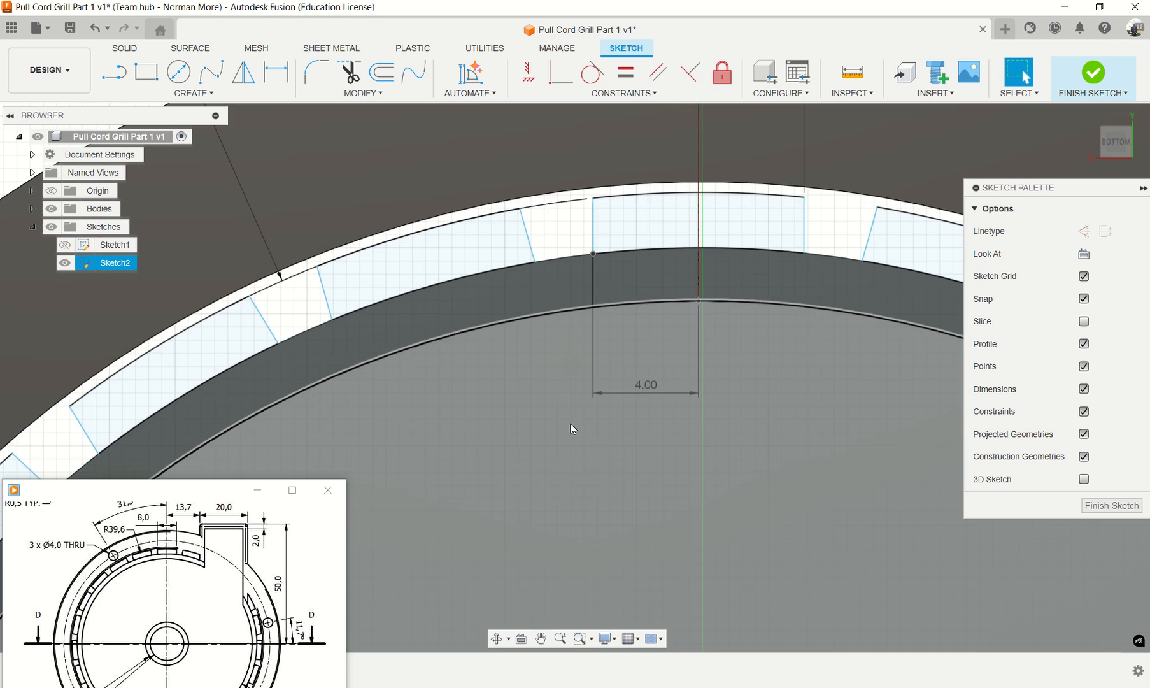
scroll(566, 416, "down", 2)
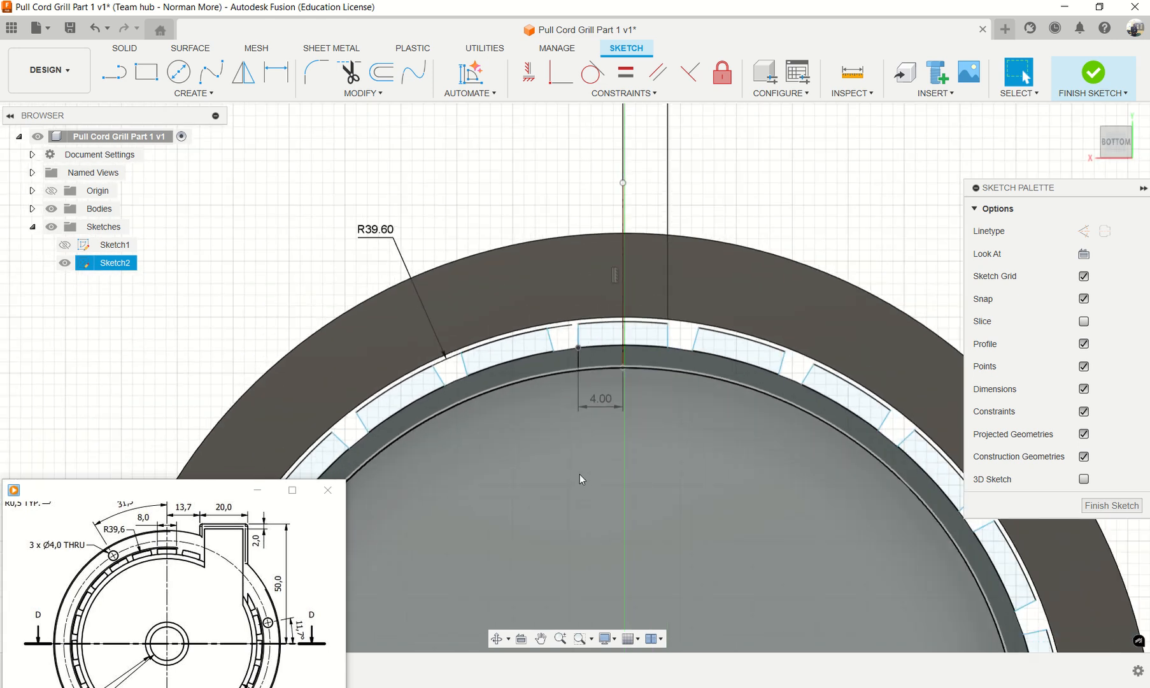
scroll(580, 464, "down", 2)
mouse_move(579, 459)
middle_mouse_down()
mouse_move(626, 513)
mouse_move(609, 404)
middle_mouse_up()
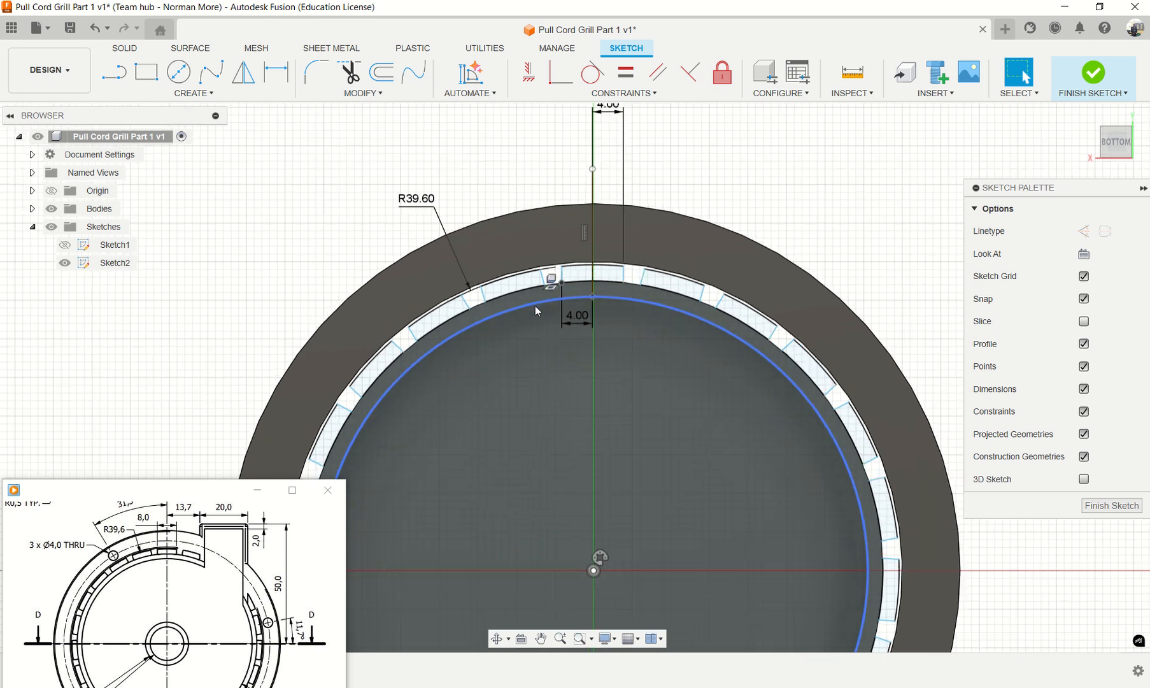
scroll(539, 305, "up", 3)
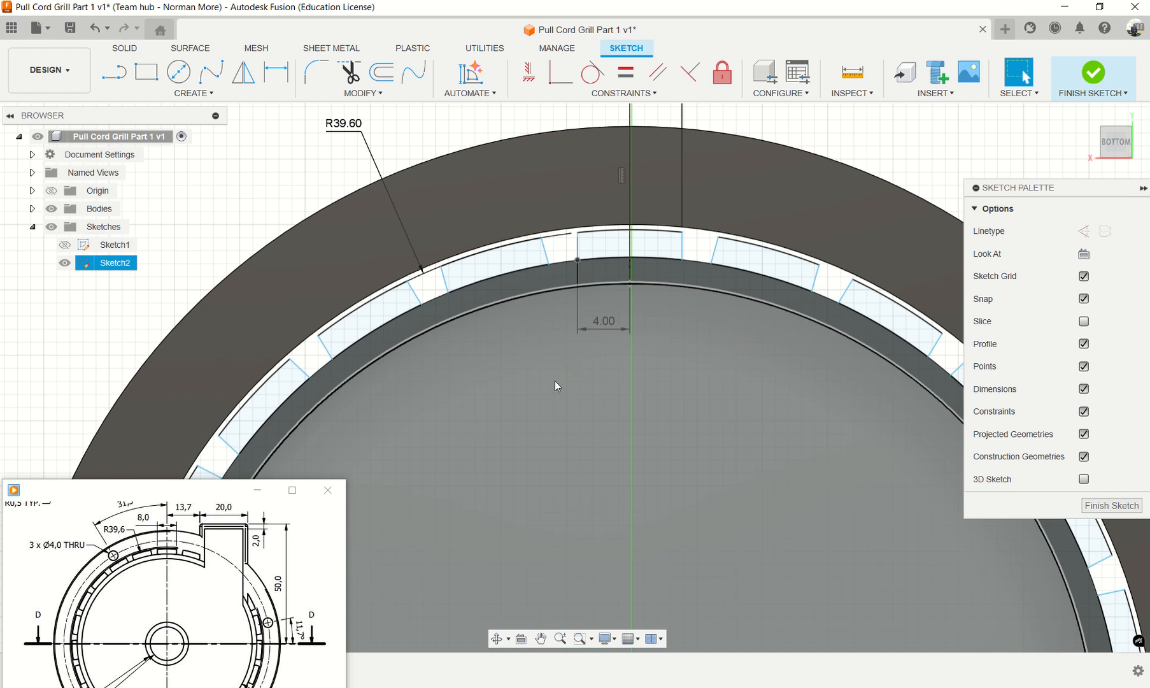
scroll(538, 423, "down", 3)
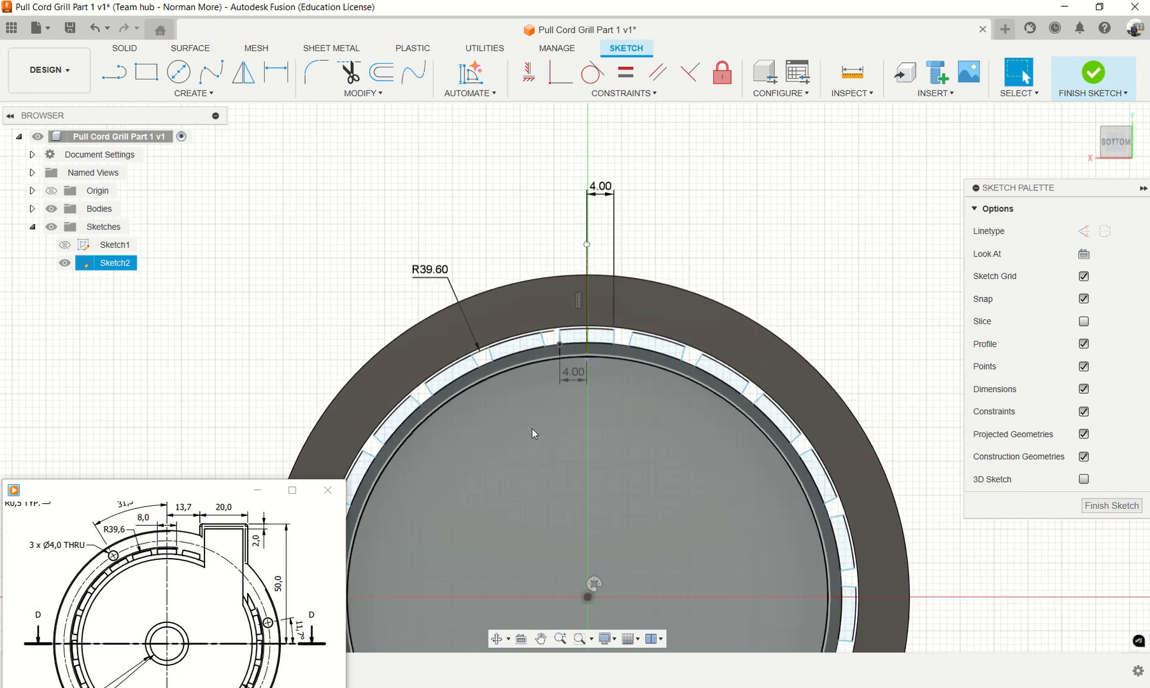
left_click(205, 94)
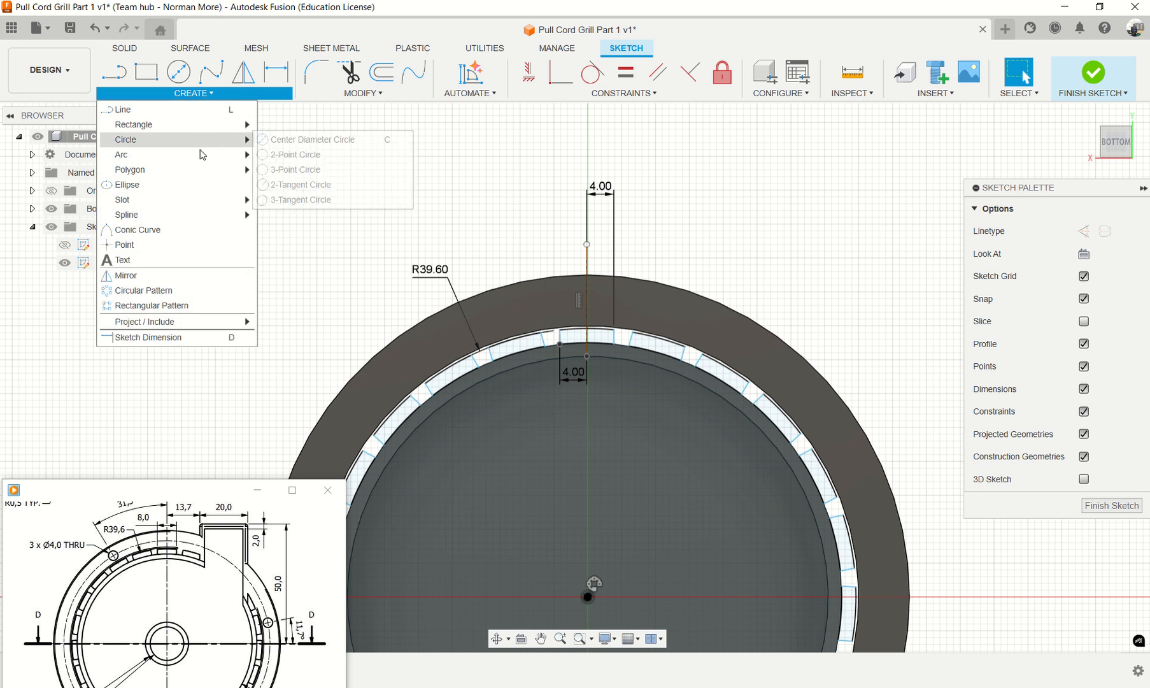
mouse_move(201, 158)
left_click(321, 170)
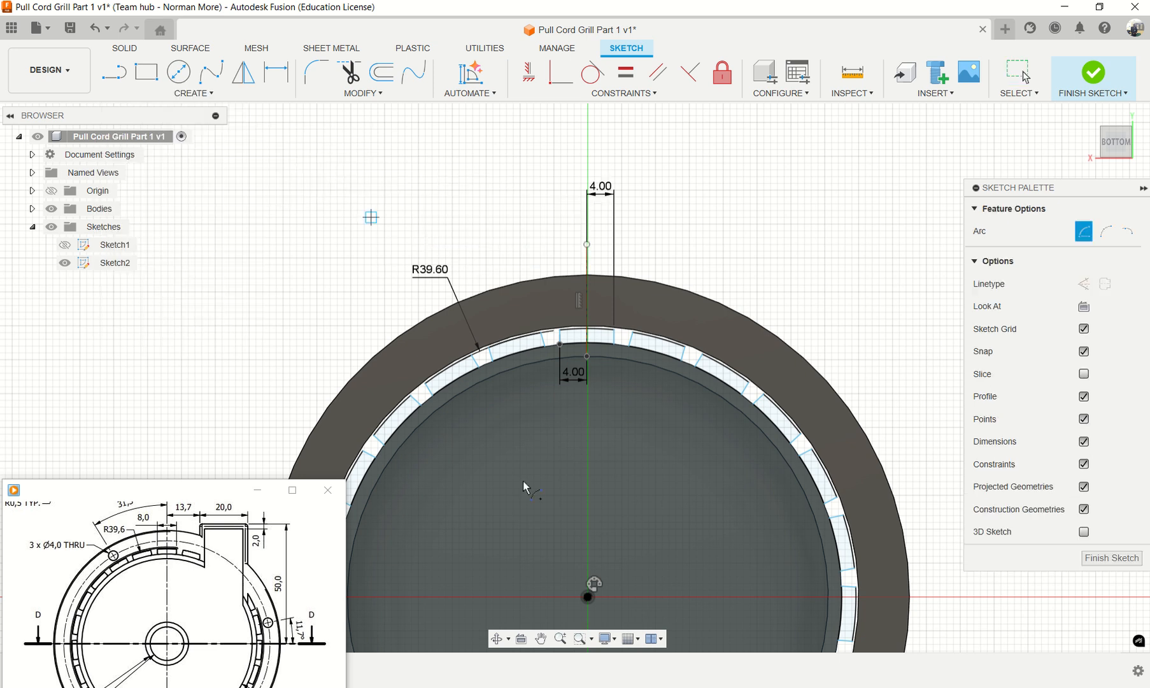
left_click(588, 597)
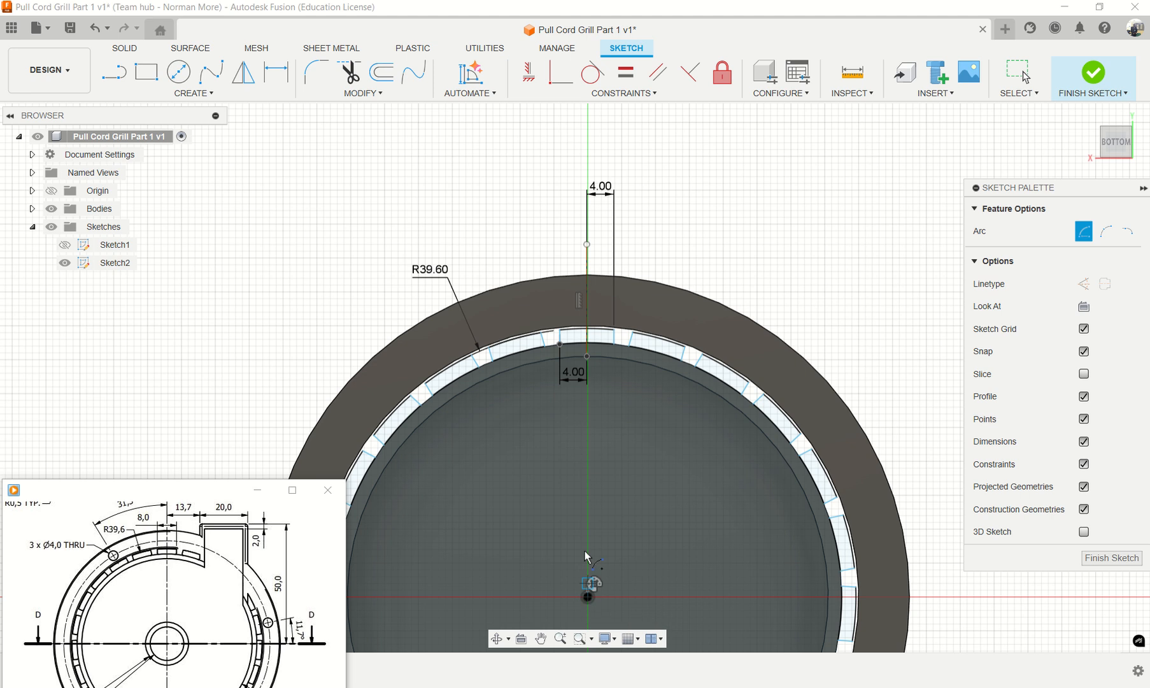
left_click(559, 345)
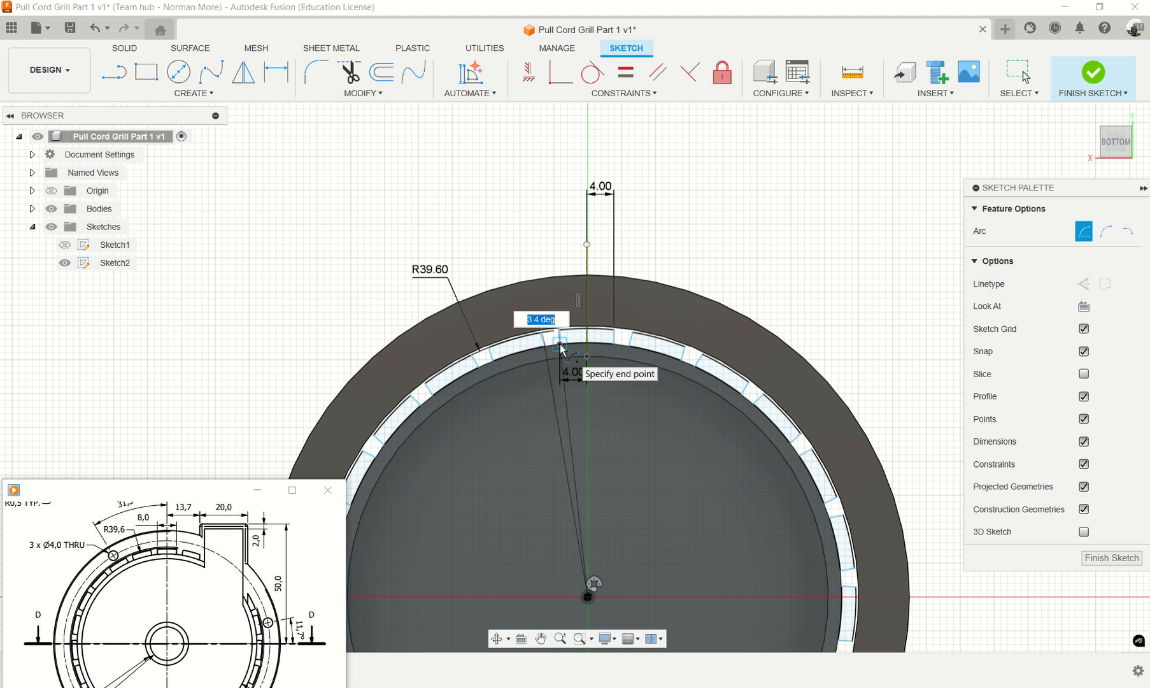
key("Escape")
scroll(547, 356, "down", 3)
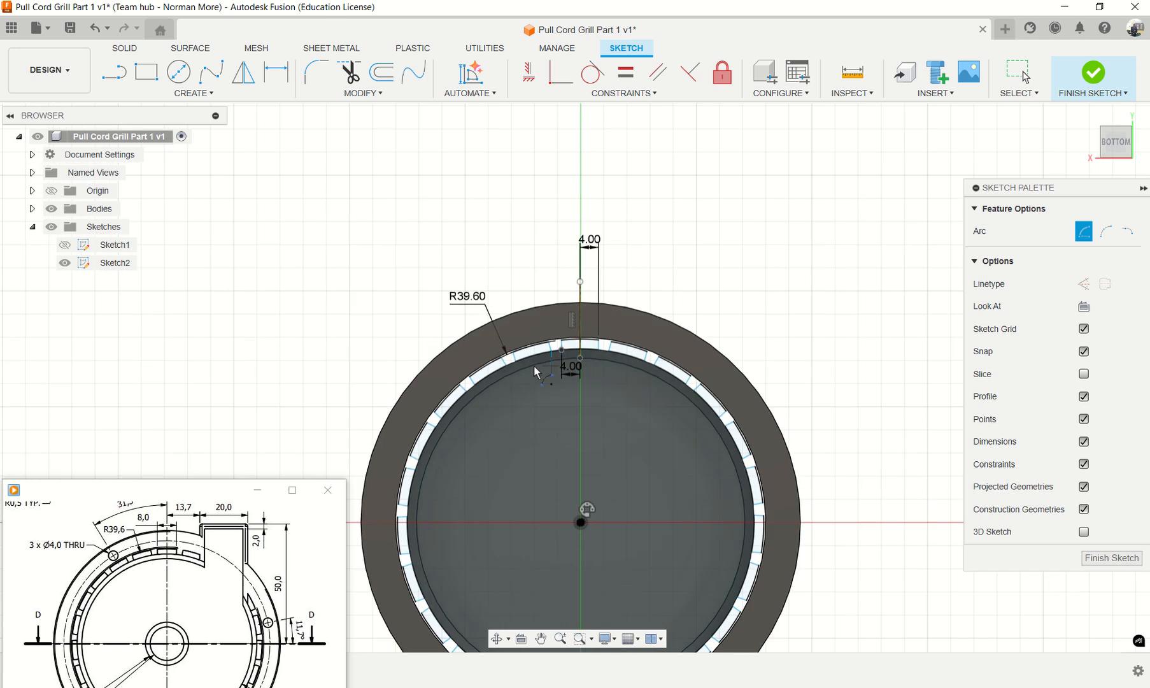
scroll(535, 368, "up", 5)
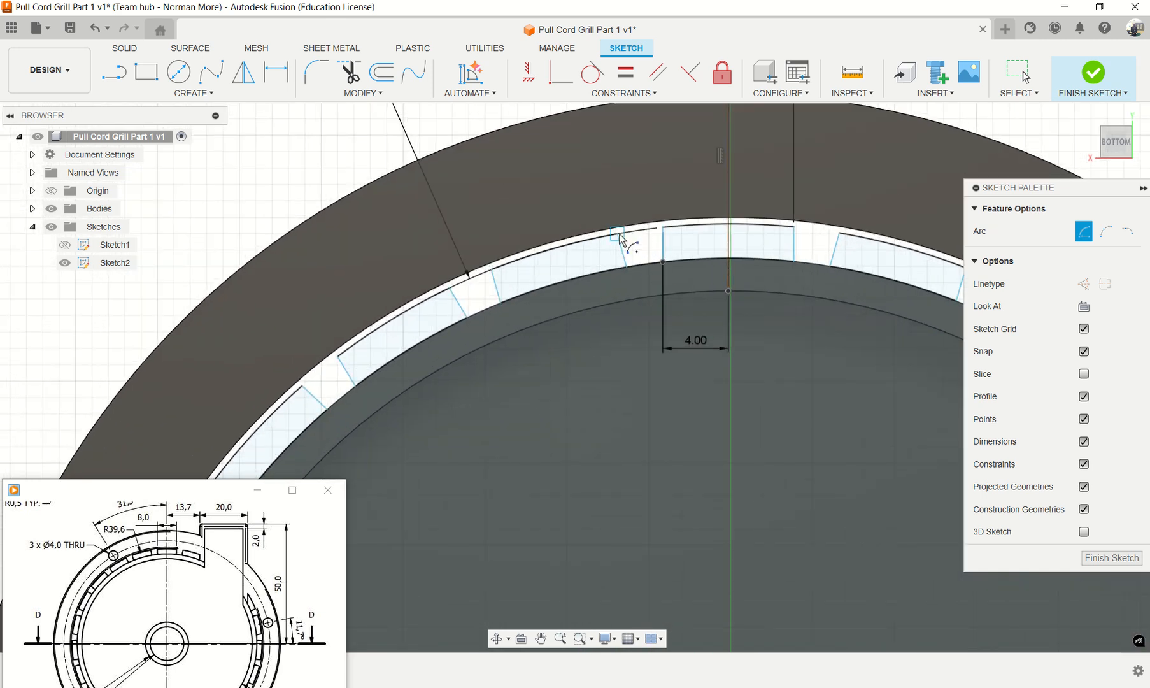
left_click(615, 234)
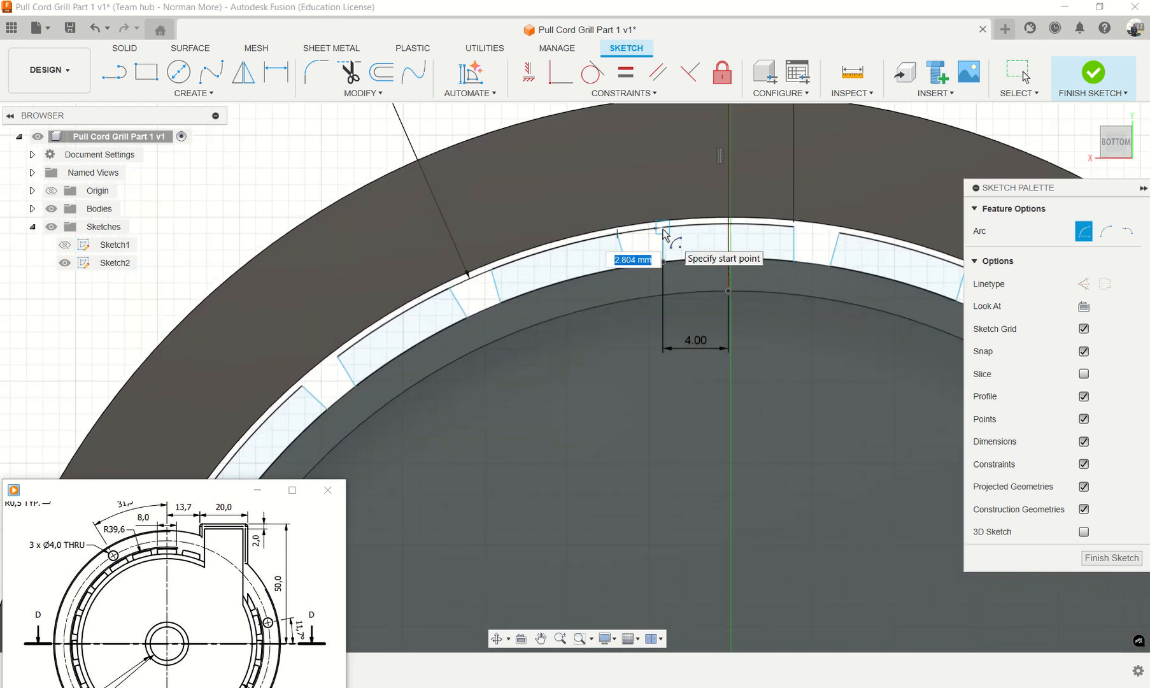
left_click(663, 229)
left_click(662, 232)
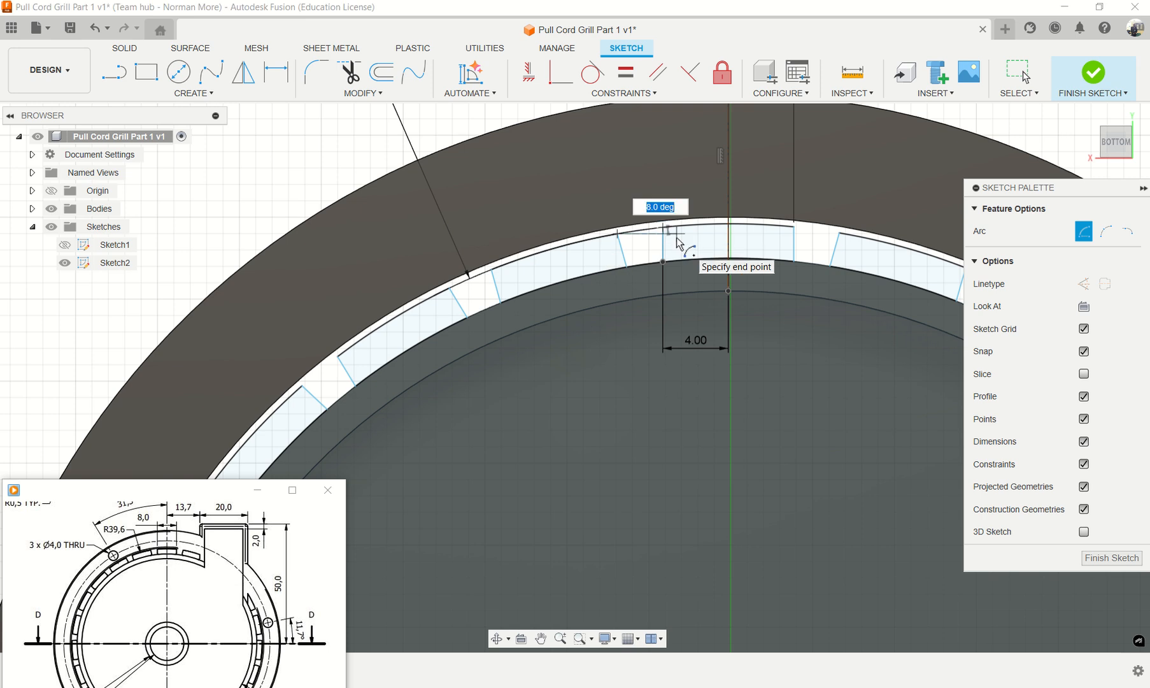
key("Escape")
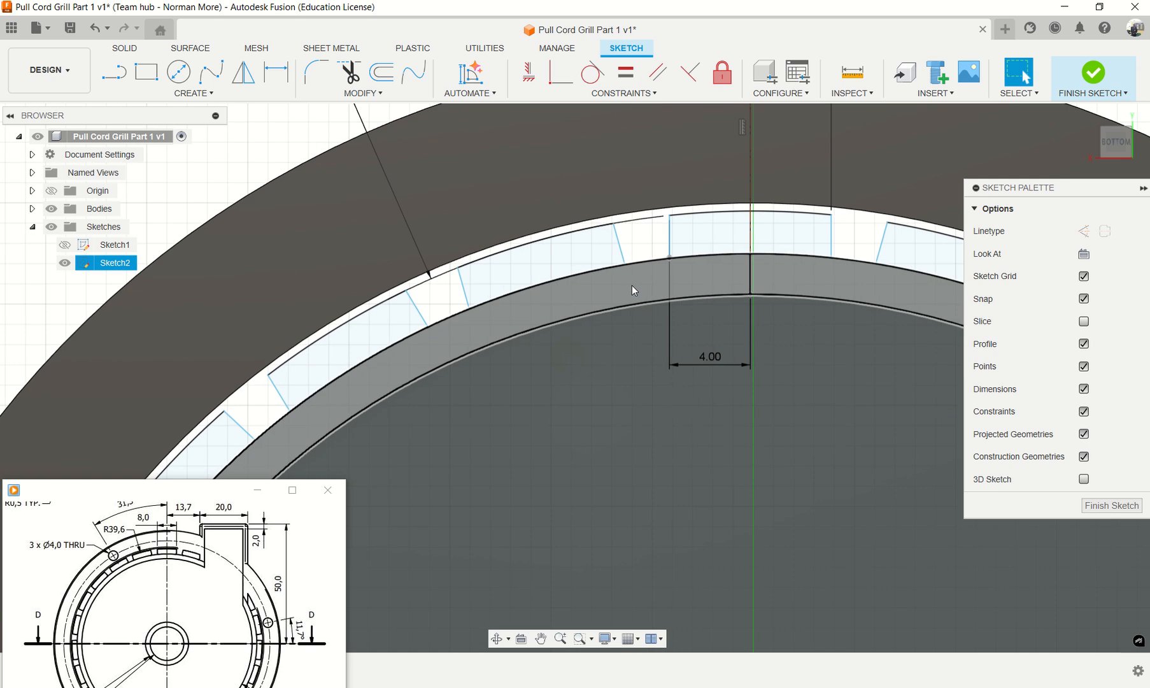
Step: Extend the neighbouring rib's outer arc across the gap to the nearest side line of the original 8 mm wide rib
scroll(631, 286, "down", 2)
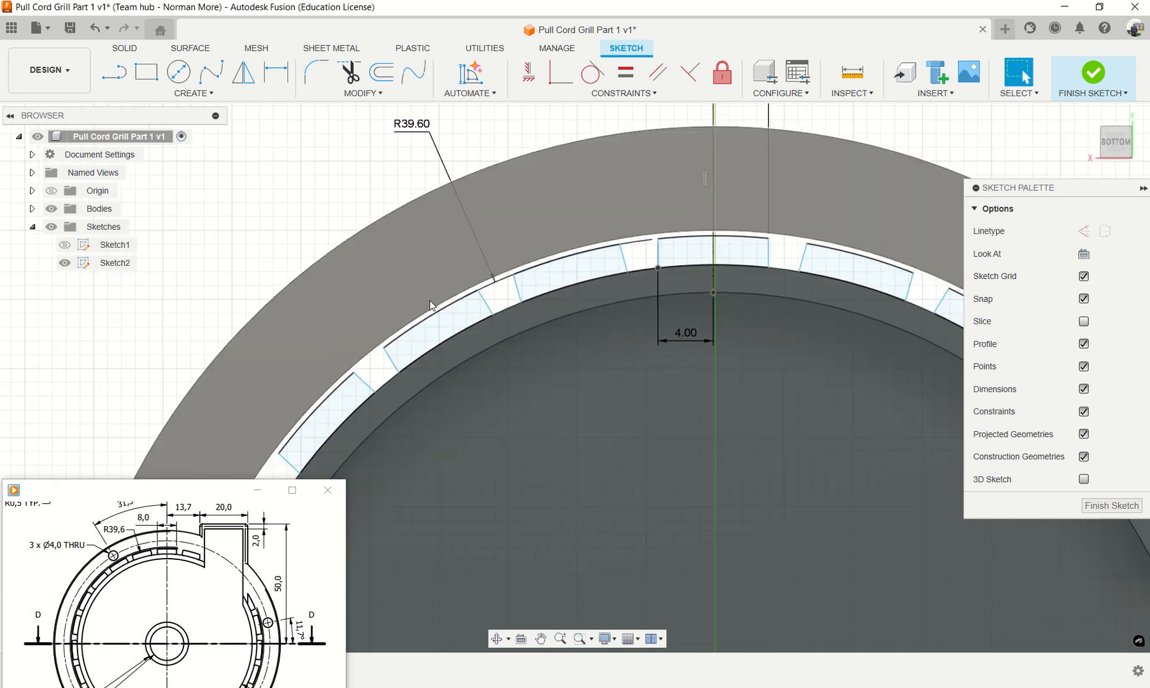
left_click(572, 265)
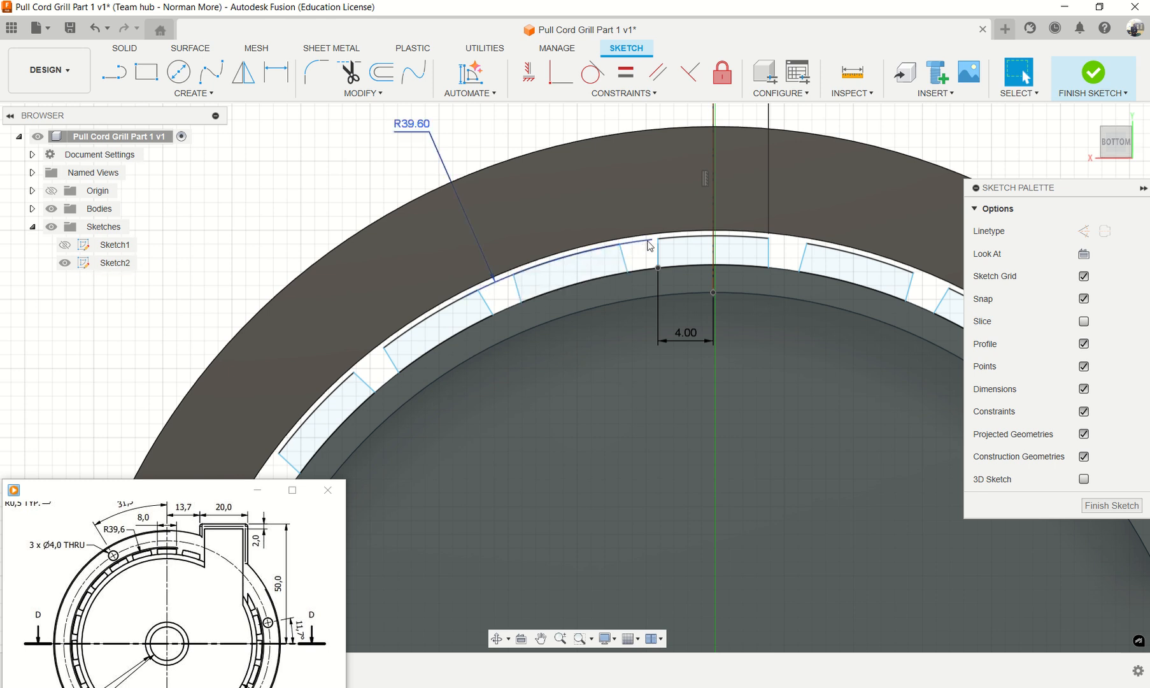
left_click(383, 94)
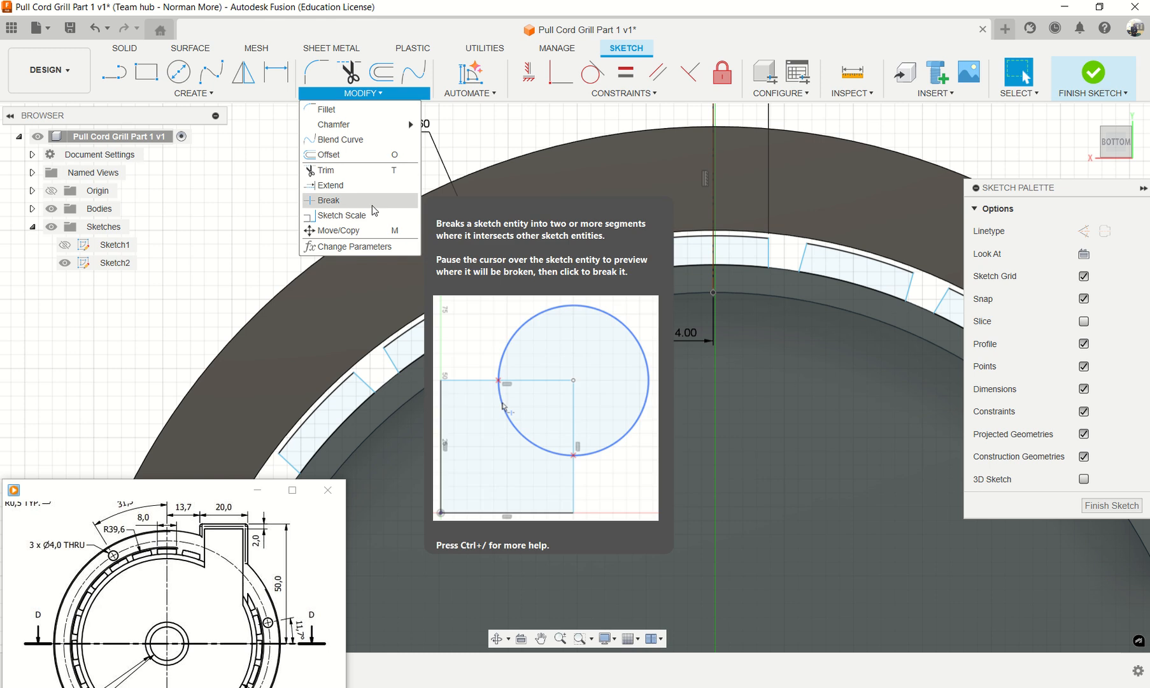
left_click(332, 185)
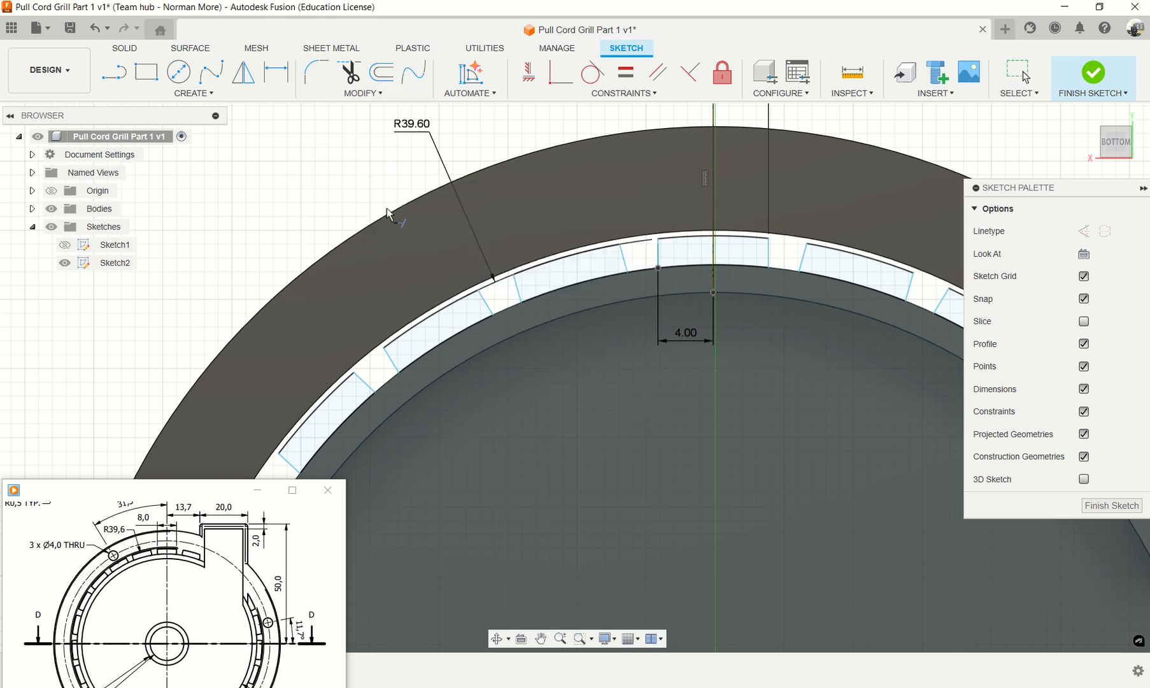
left_click(608, 253)
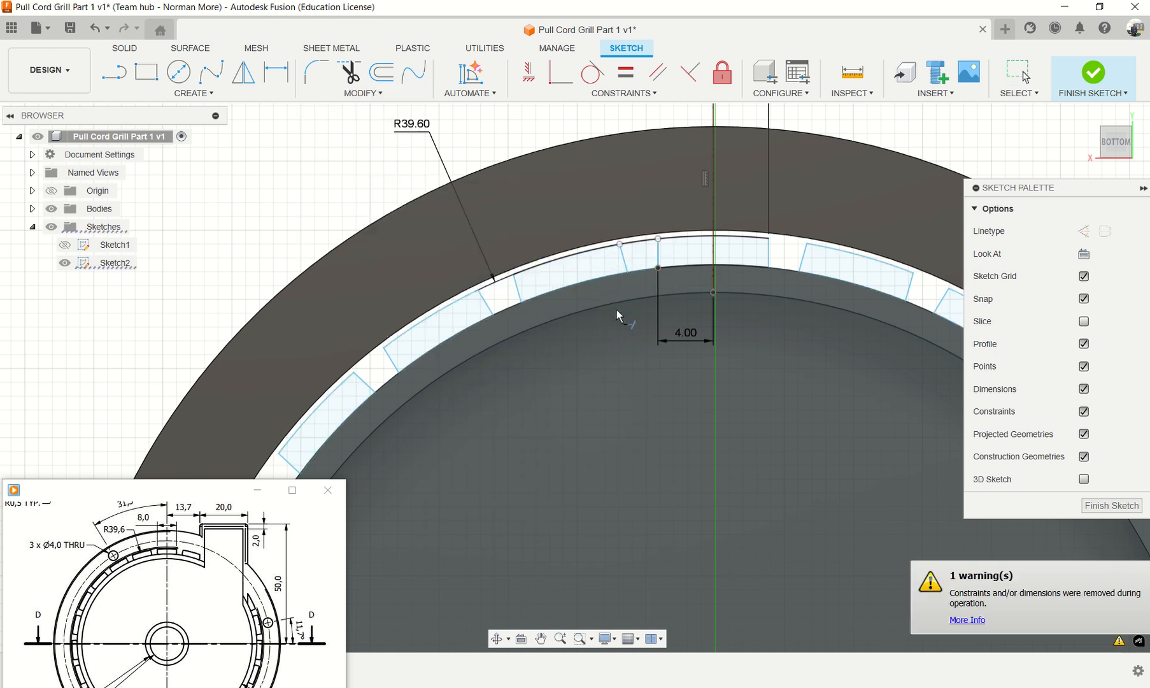
key("Escape")
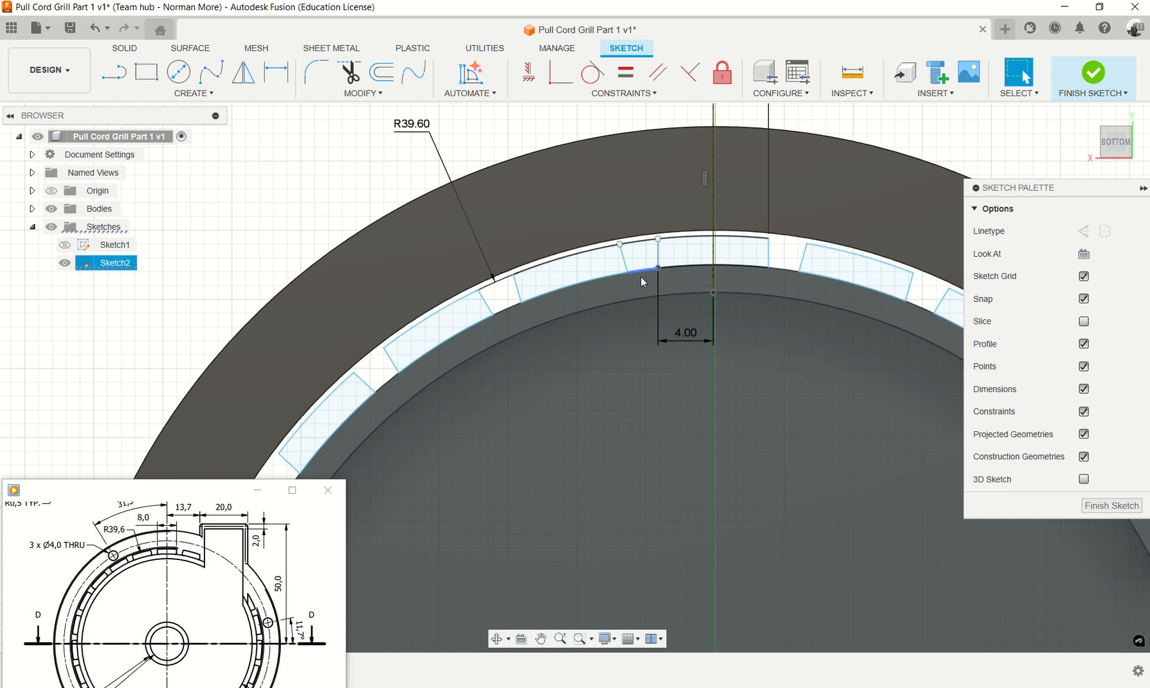
Step: Delete the outer and inner arcs of the original rib profile and of its neighbour, keeping their side lines
scroll(633, 288, "up", 1)
left_click(713, 234)
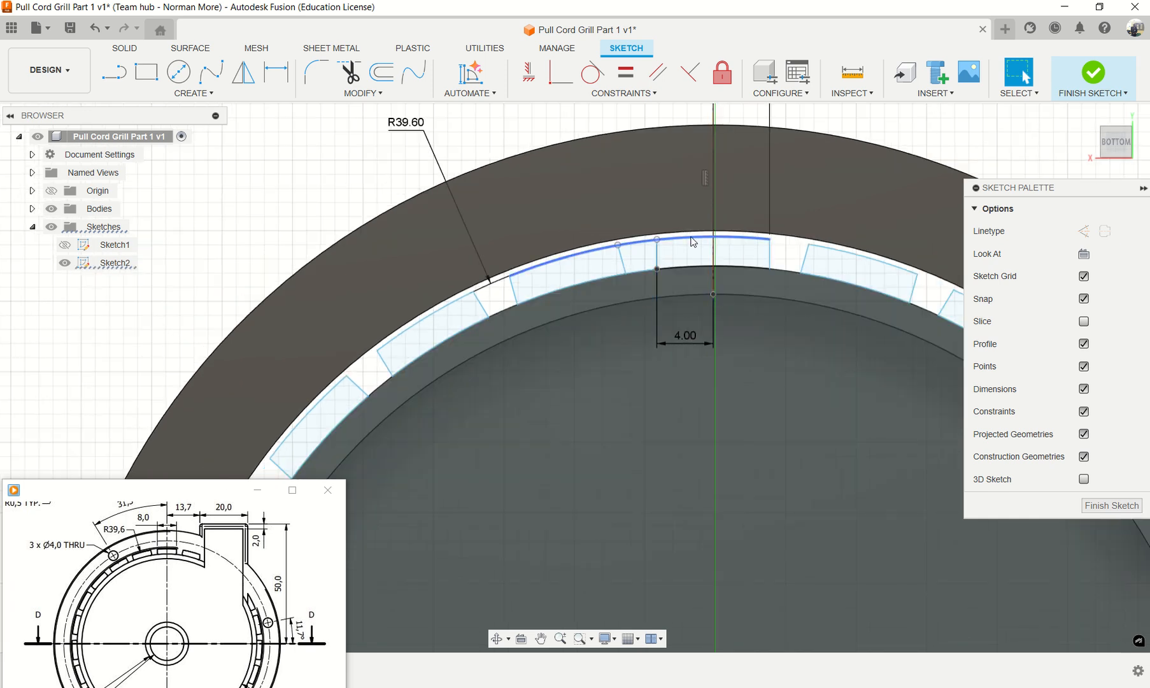
left_click(693, 242)
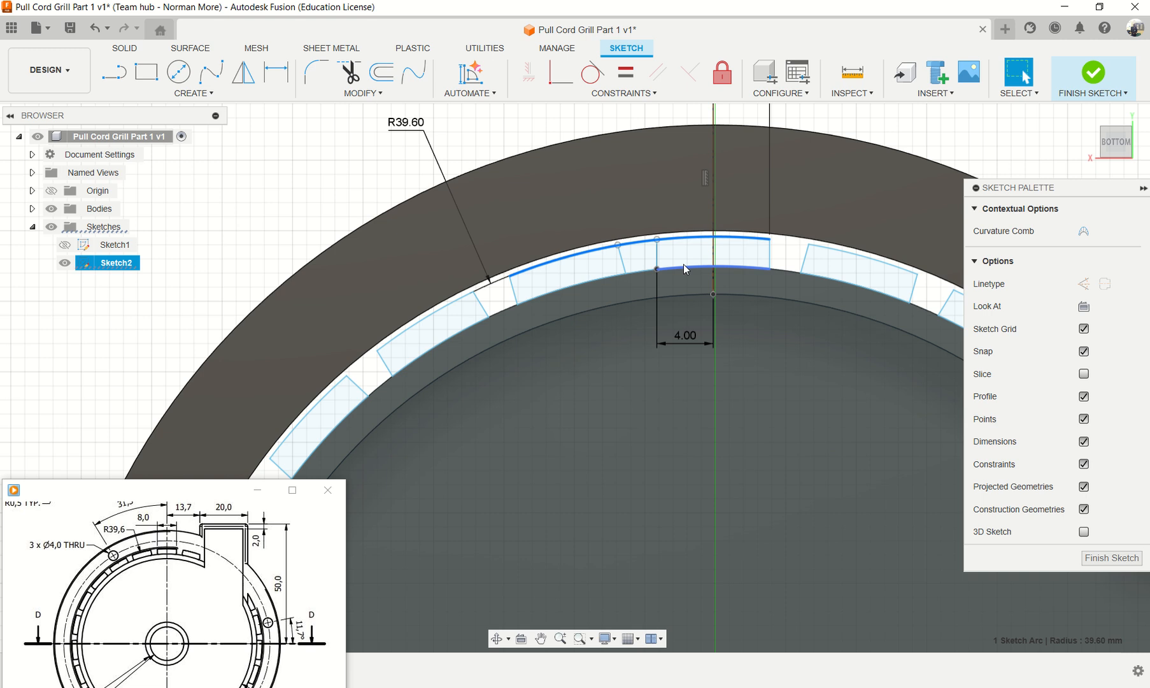
key("Escape")
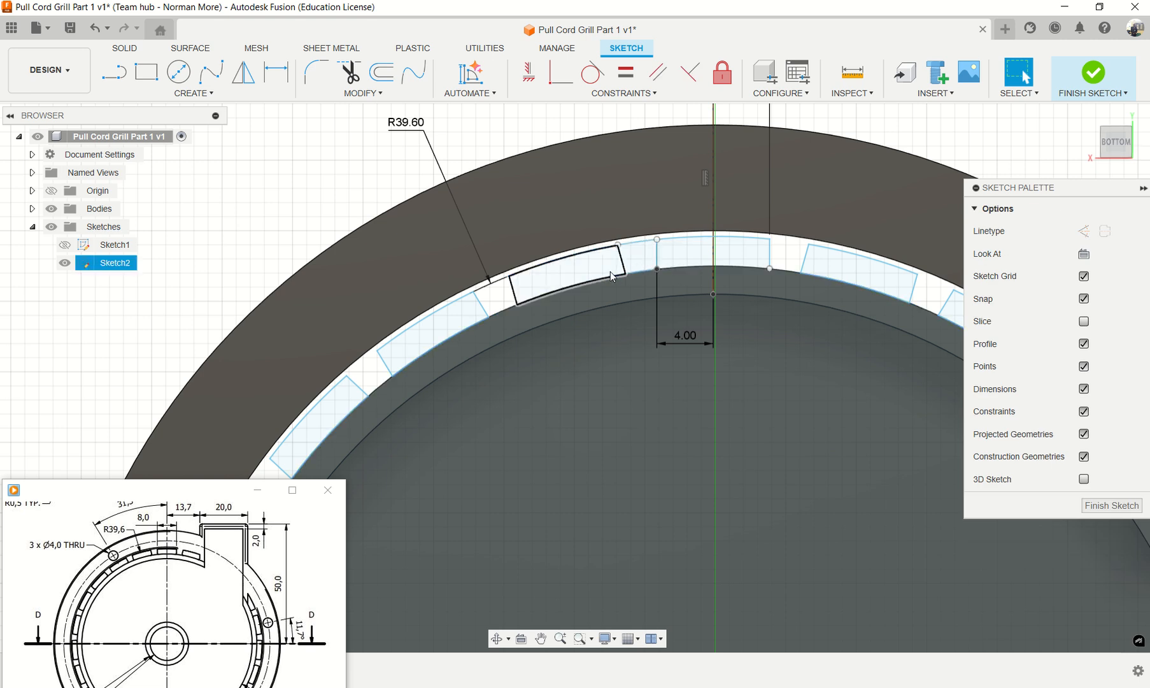
left_click(610, 279)
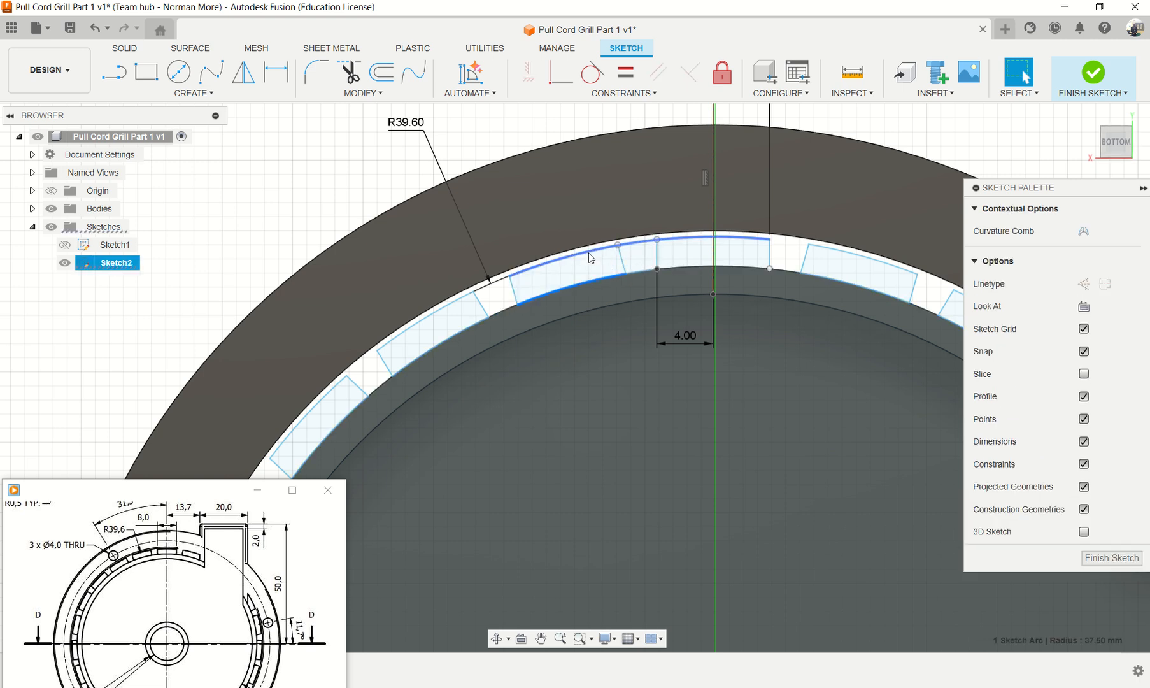
key("Delete")
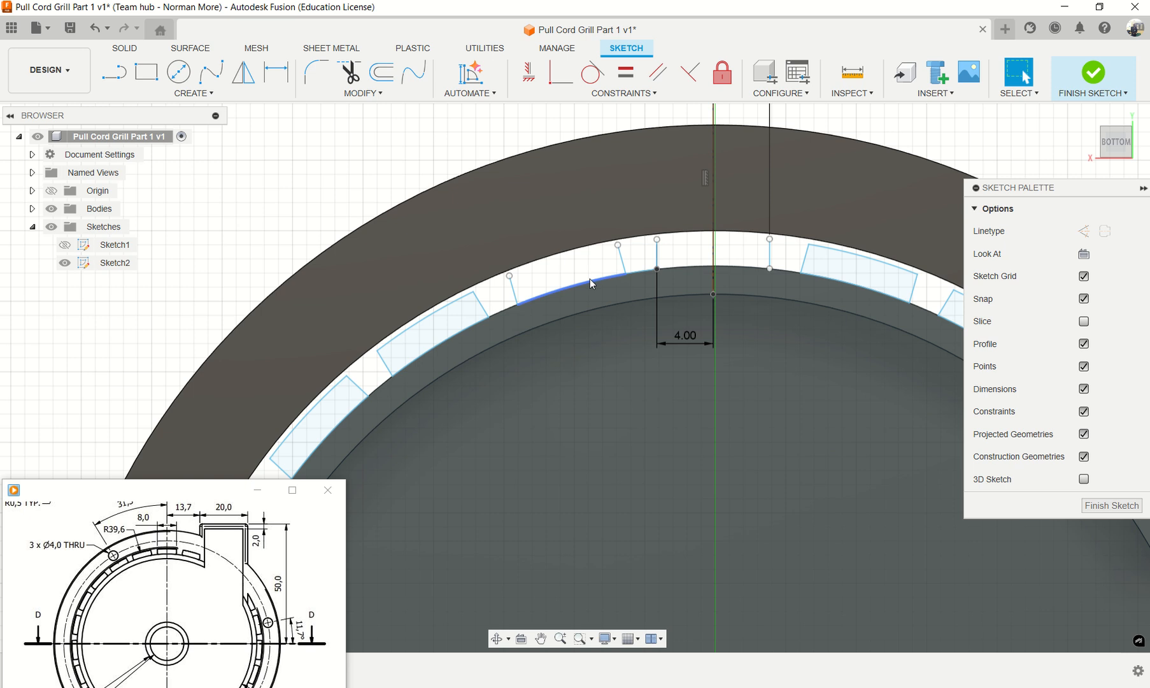
left_click(591, 287)
key("Delete")
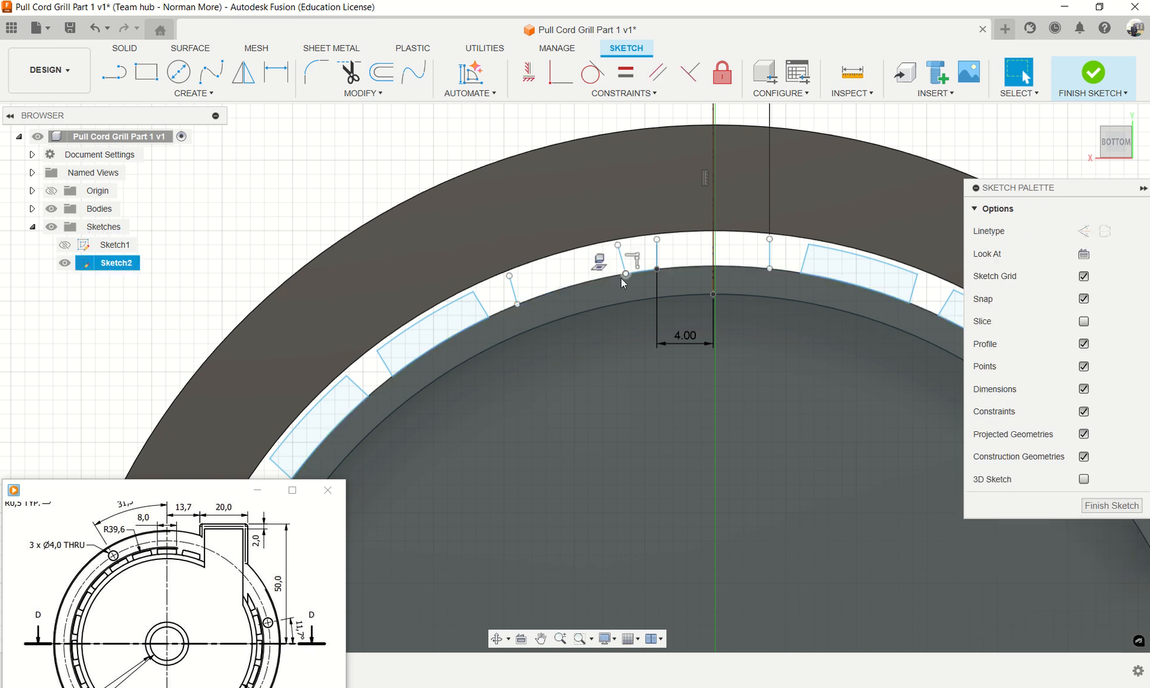
left_click(683, 272)
key("Delete")
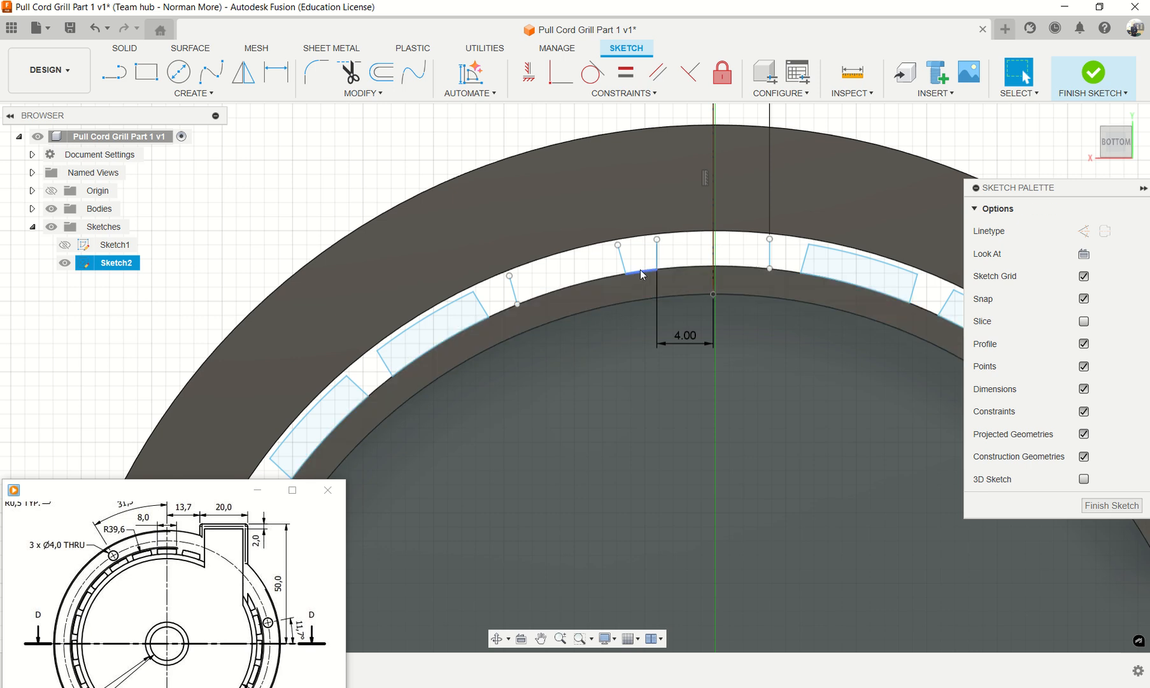
Step: Draw a center point arc about the rim's centre, joining the outer ends of the two side lines that border the narrow gap
scroll(641, 274, "up", 3)
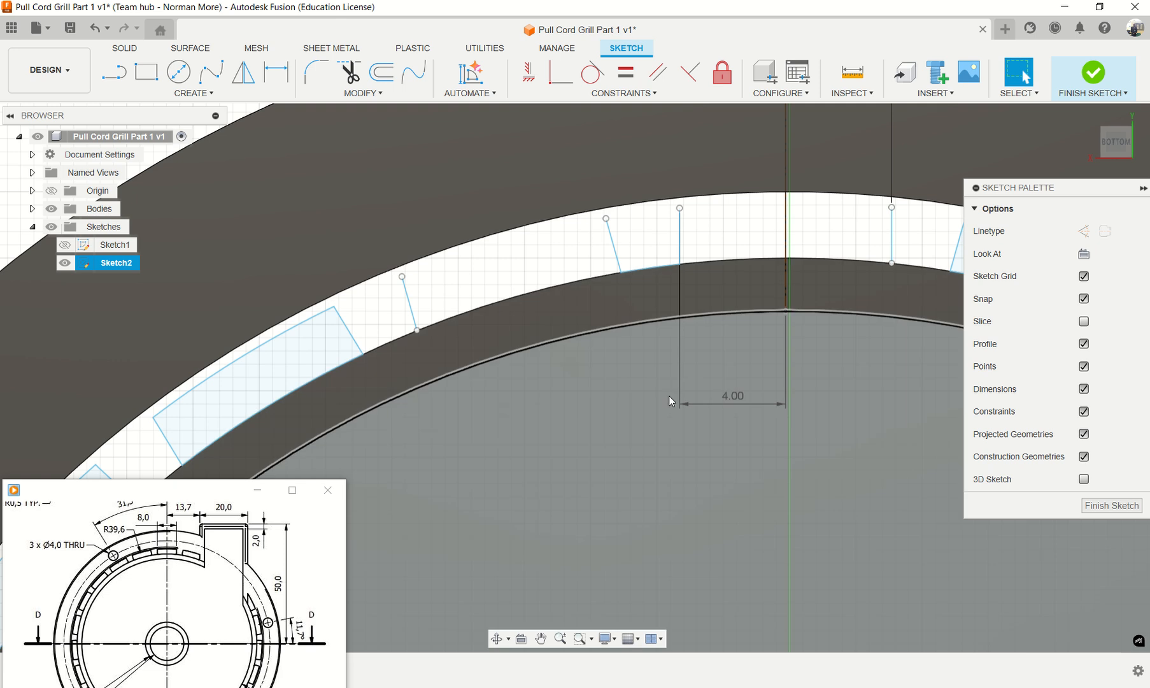
scroll(548, 437, "up", 1)
scroll(550, 419, "down", 3)
scroll(595, 449, "down", 3)
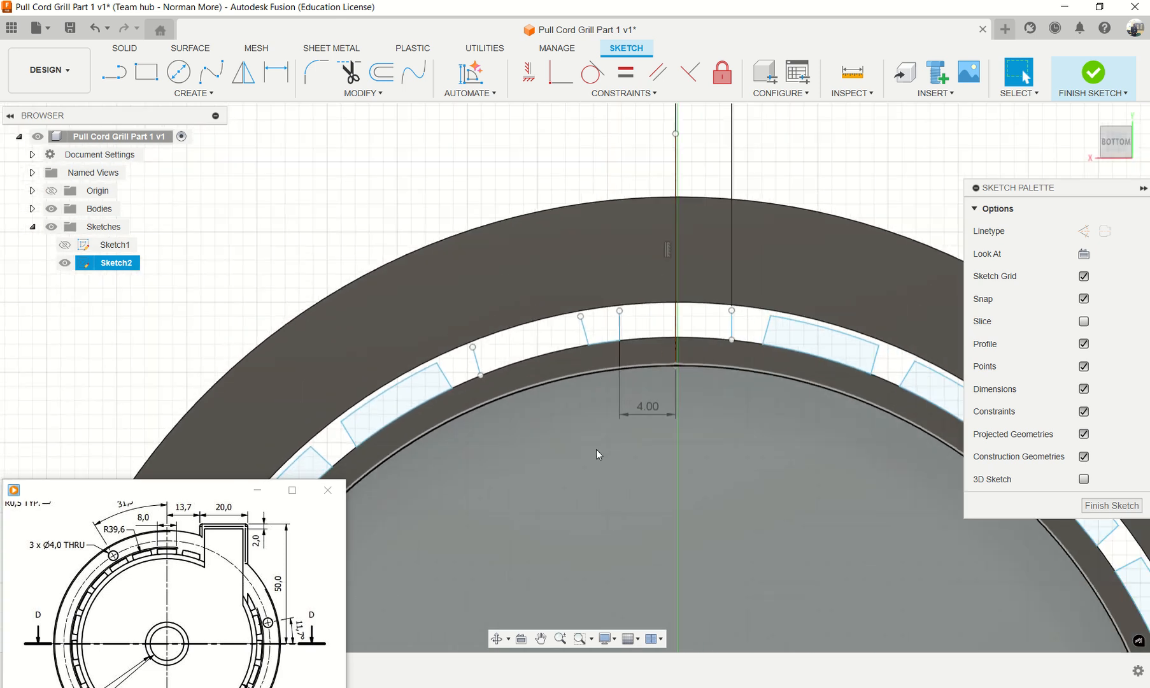
middle_click_drag(626, 544, 585, 411)
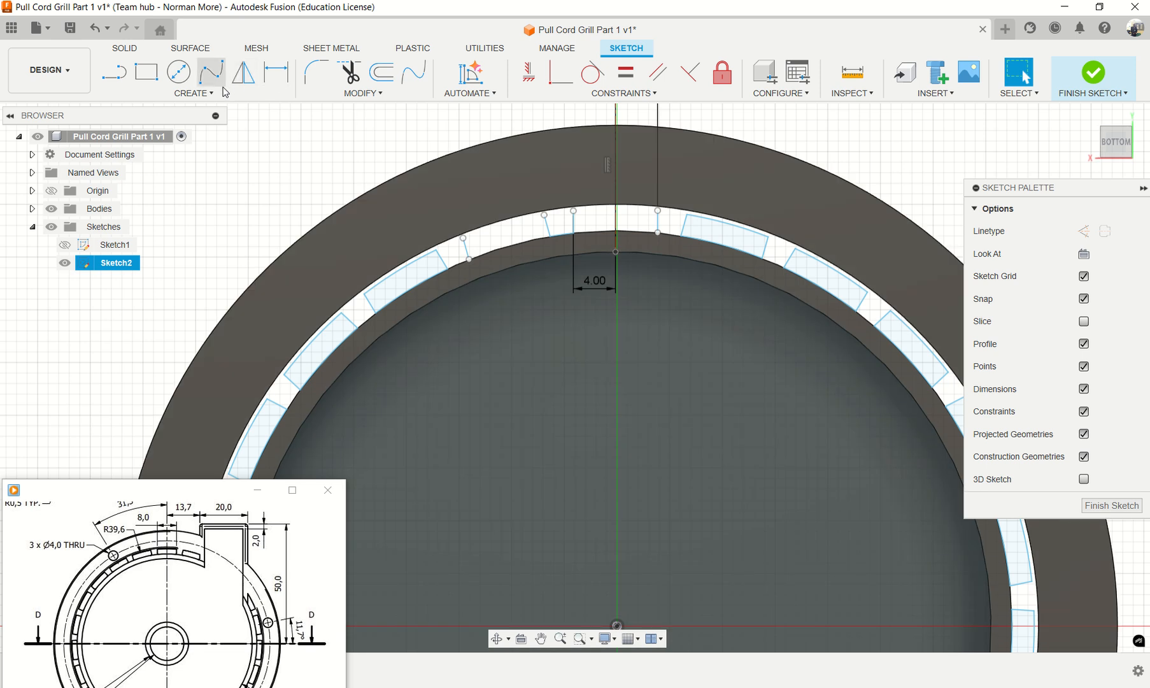
left_click(203, 93)
mouse_move(190, 153)
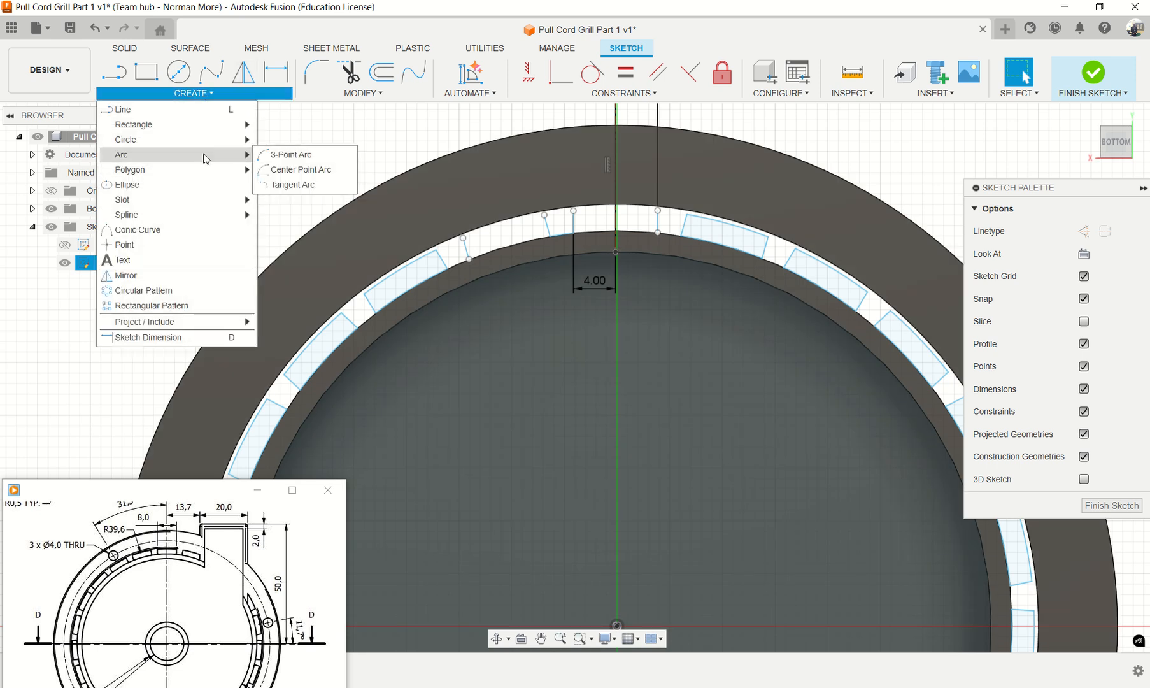
left_click(300, 168)
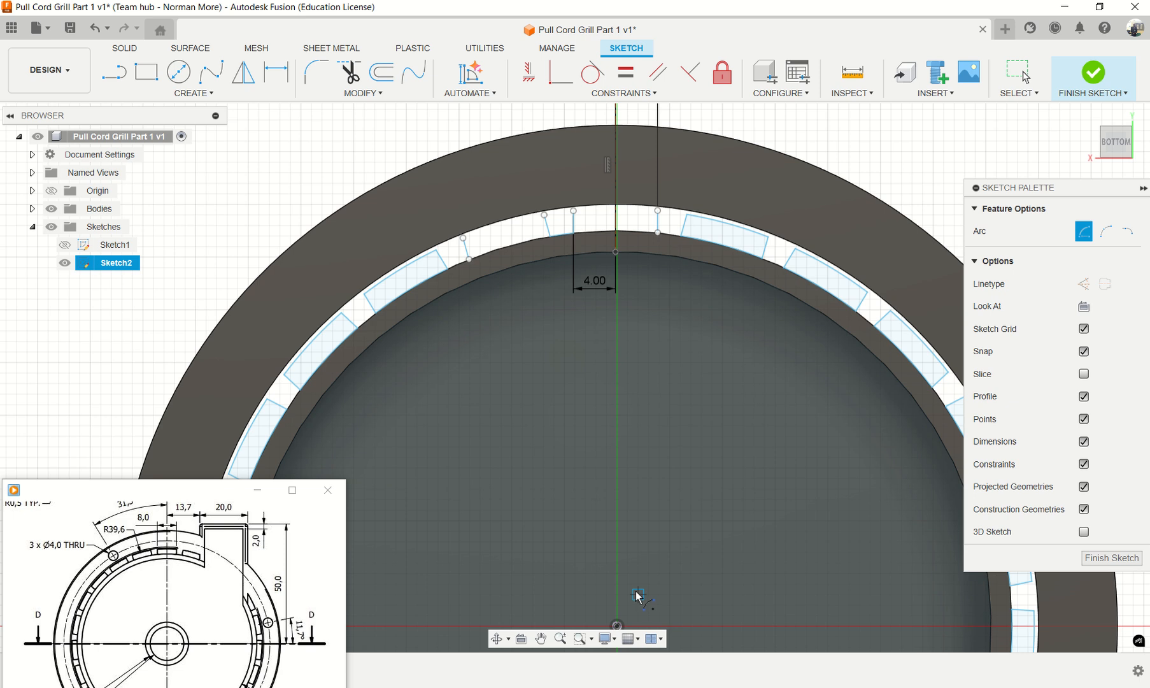
scroll(635, 589, "up", 1)
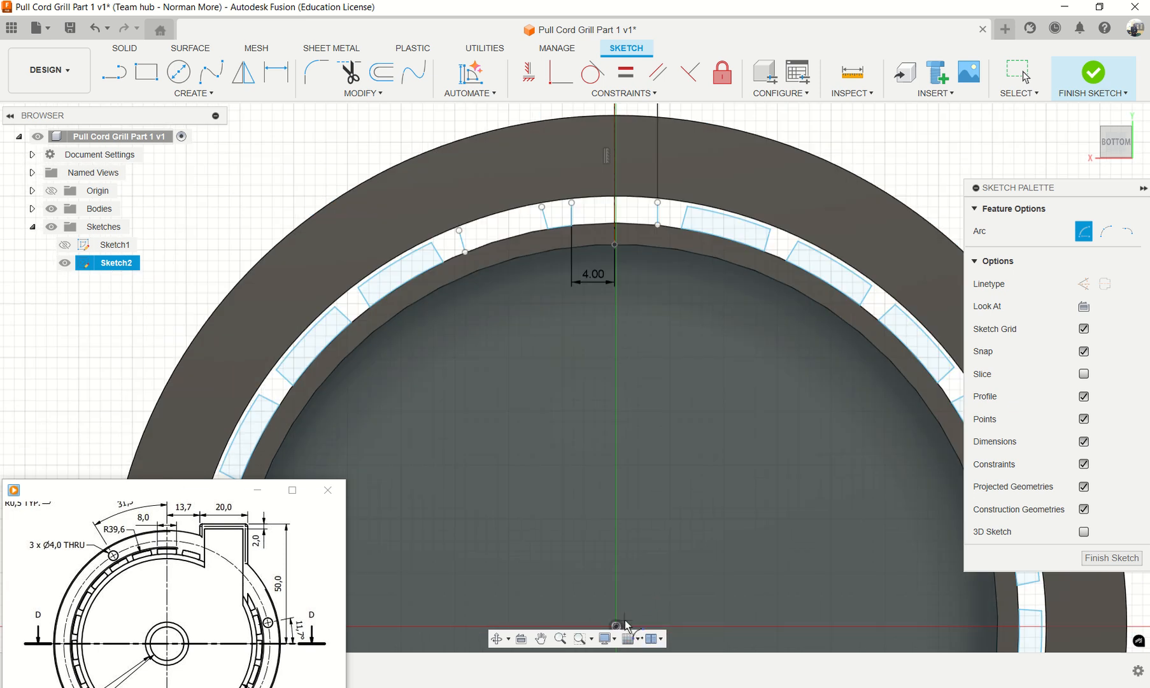
scroll(632, 612, "down", 2)
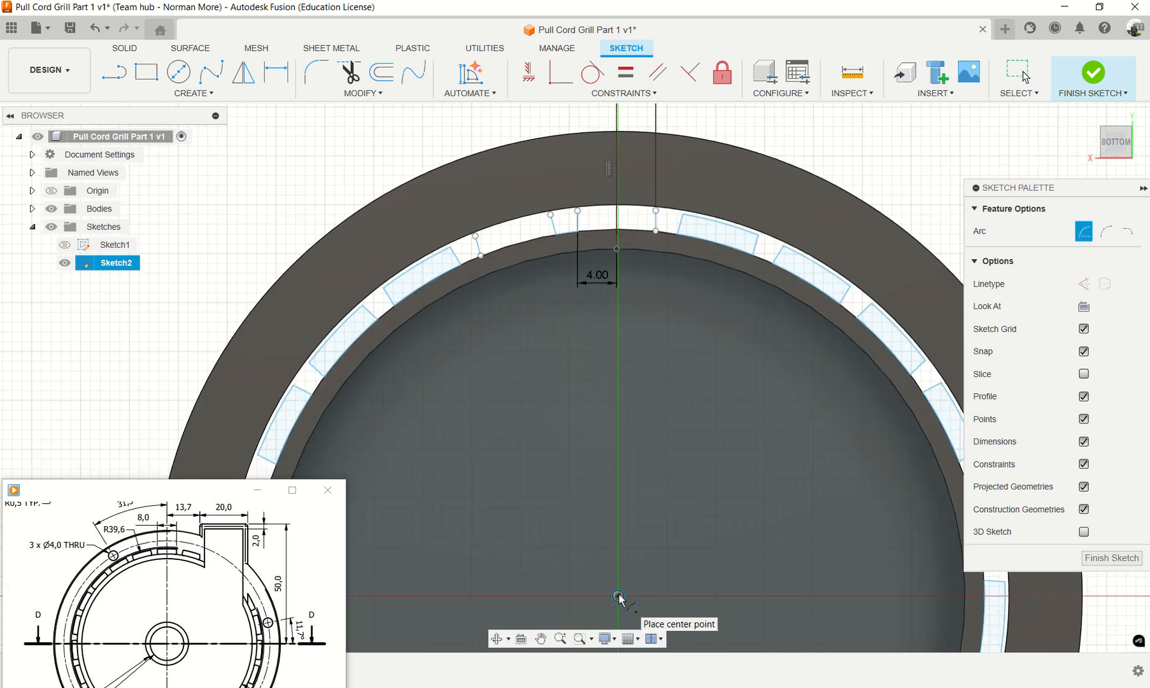
left_click(617, 595)
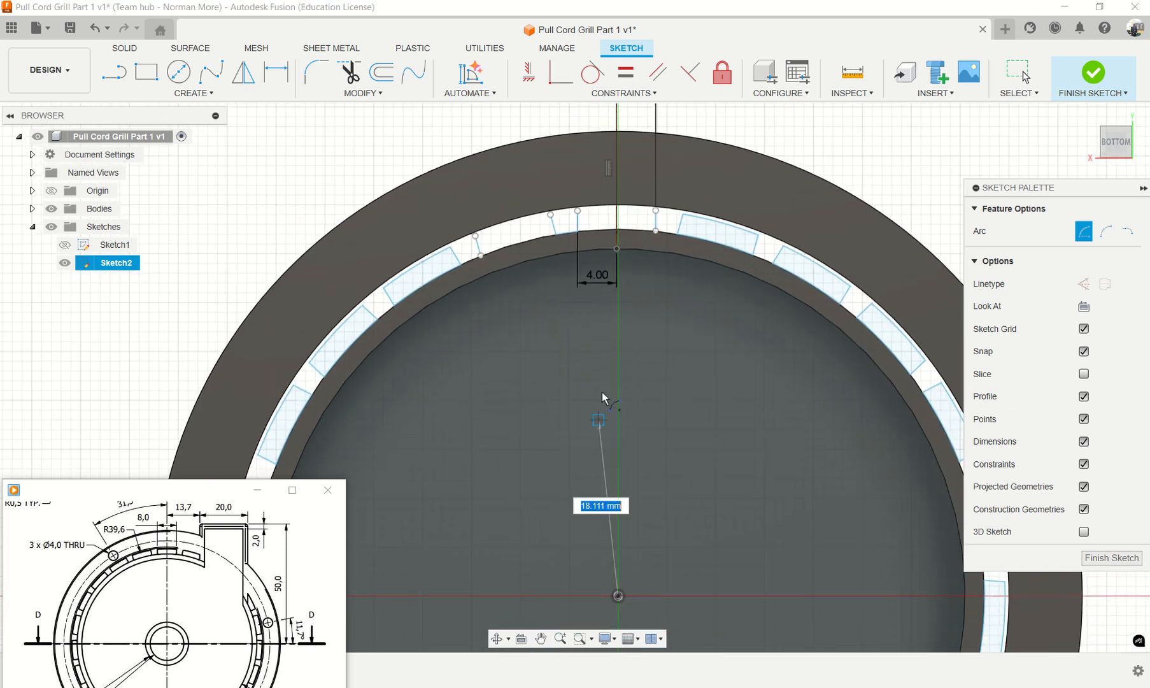
left_click(551, 217)
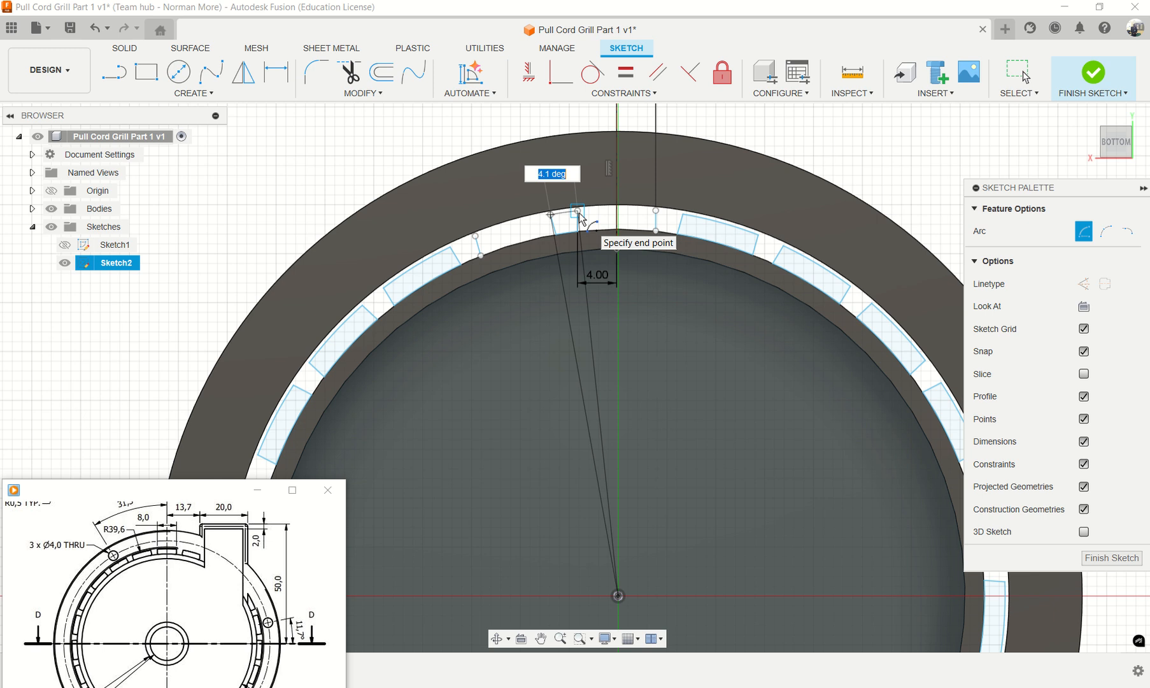
left_click(579, 217)
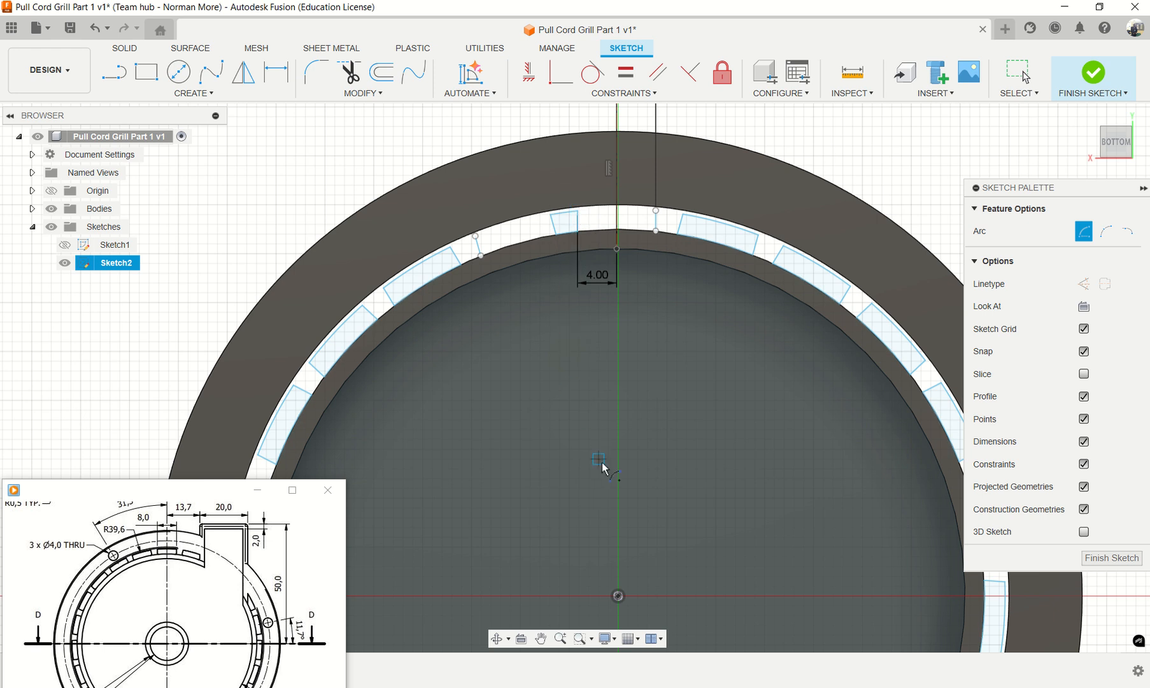
key("Escape")
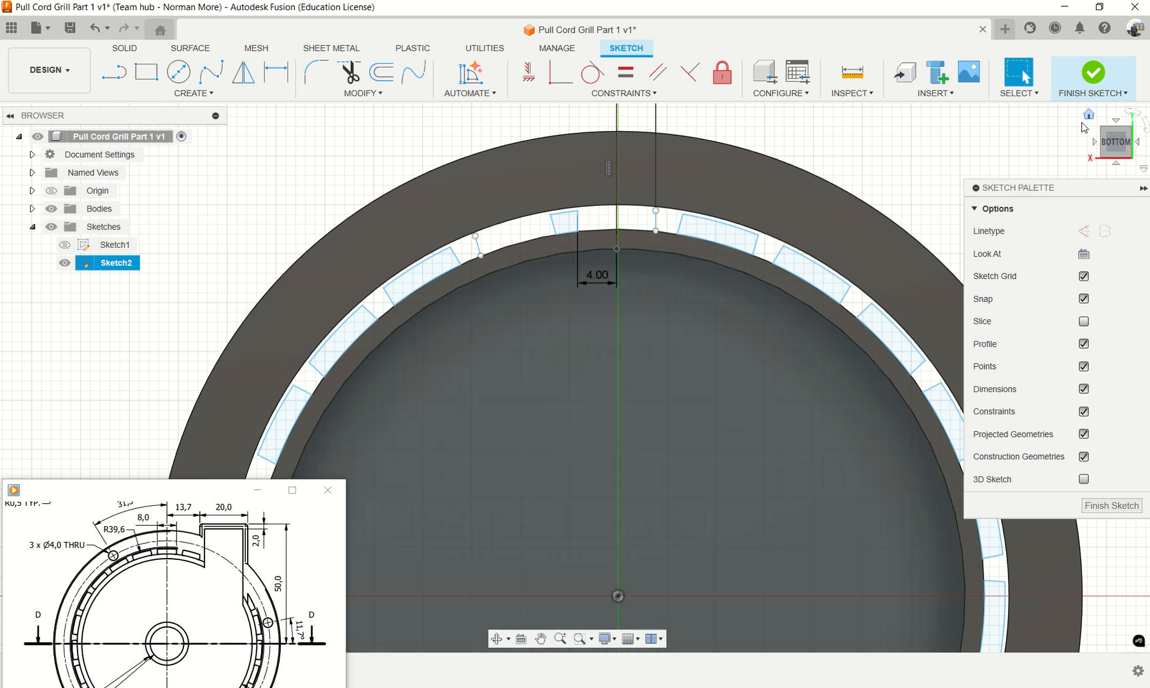
left_click(1089, 116)
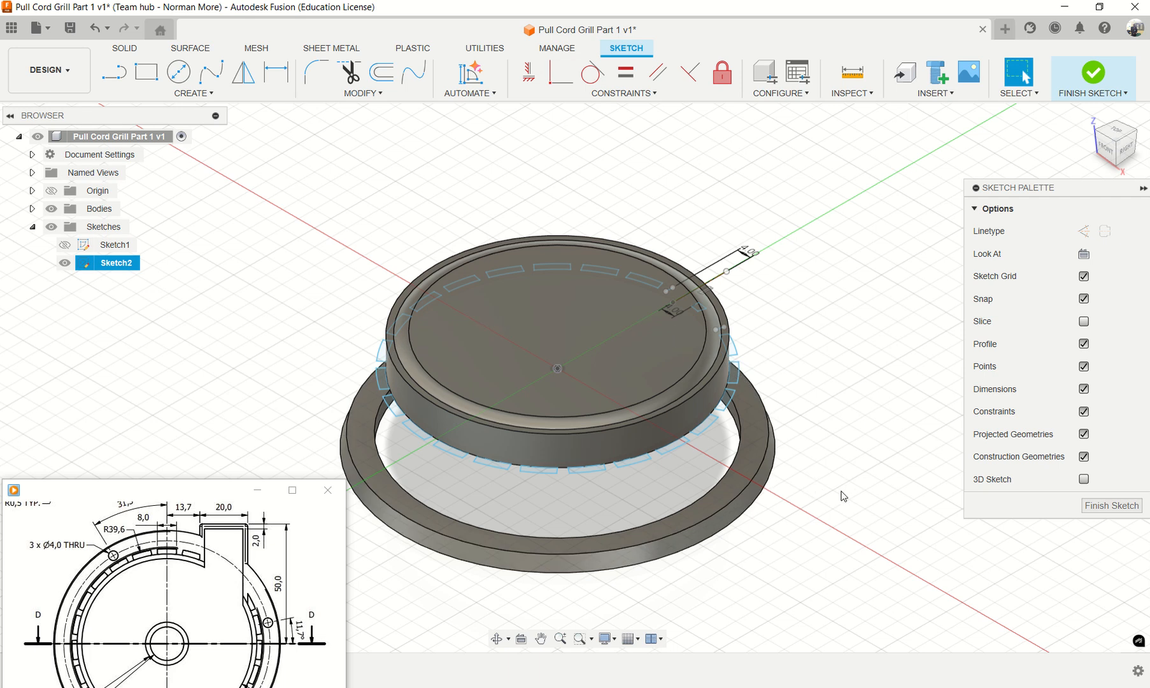
middle_click_drag(844, 496, 639, 552, "shift")
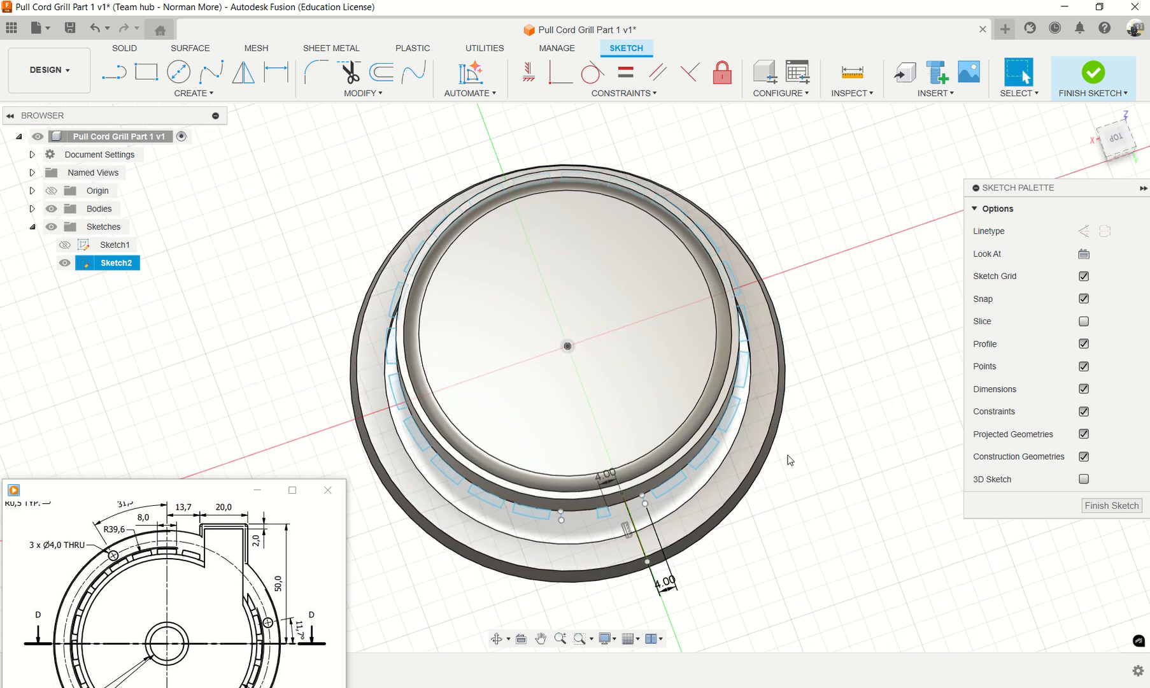
Step: Finish the rib sketch and start a new sketch on the flat ring face of the outer flange
left_click(723, 491)
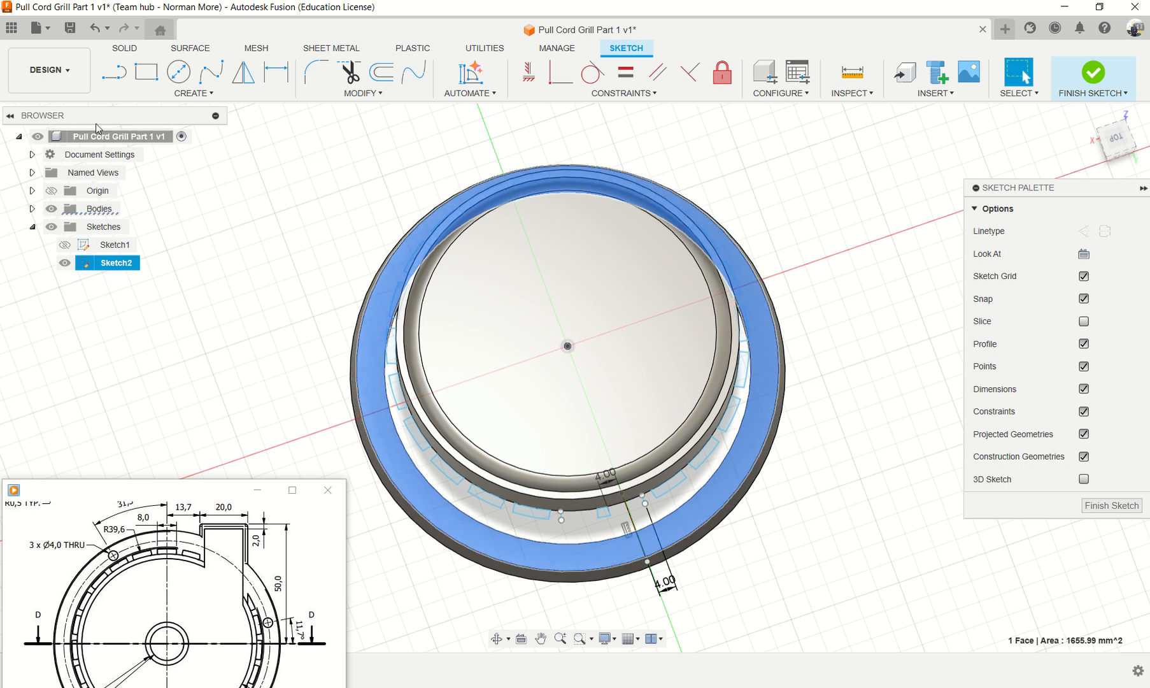
left_click(1105, 75)
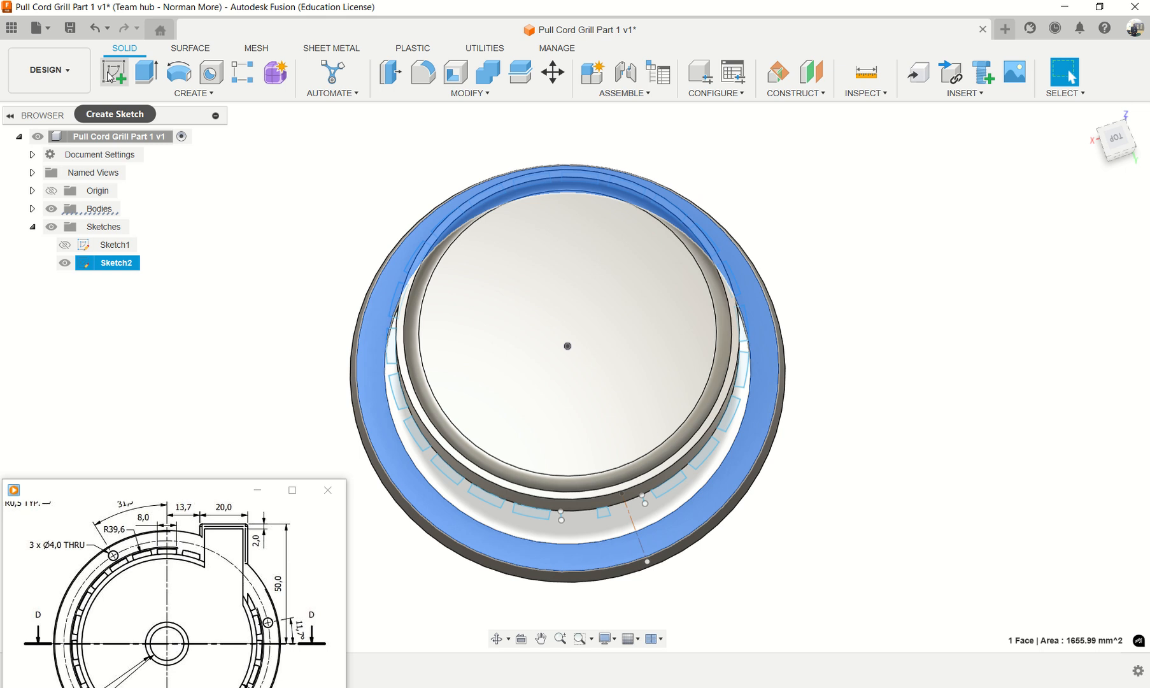
left_click(110, 77)
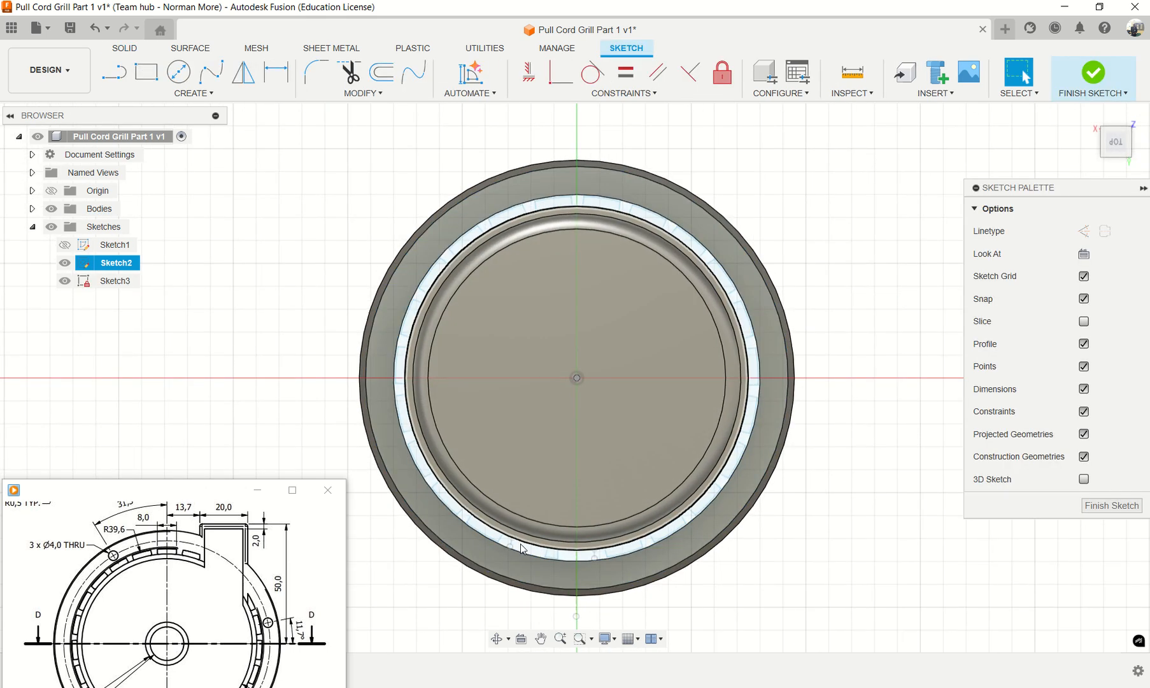
Step: Project the two side lines of the small closed gap profile into the new sketch, keeping the projection link
scroll(522, 548, "up", 5)
middle_click_drag(875, 634, 795, 365)
scroll(477, 347, "up", 4)
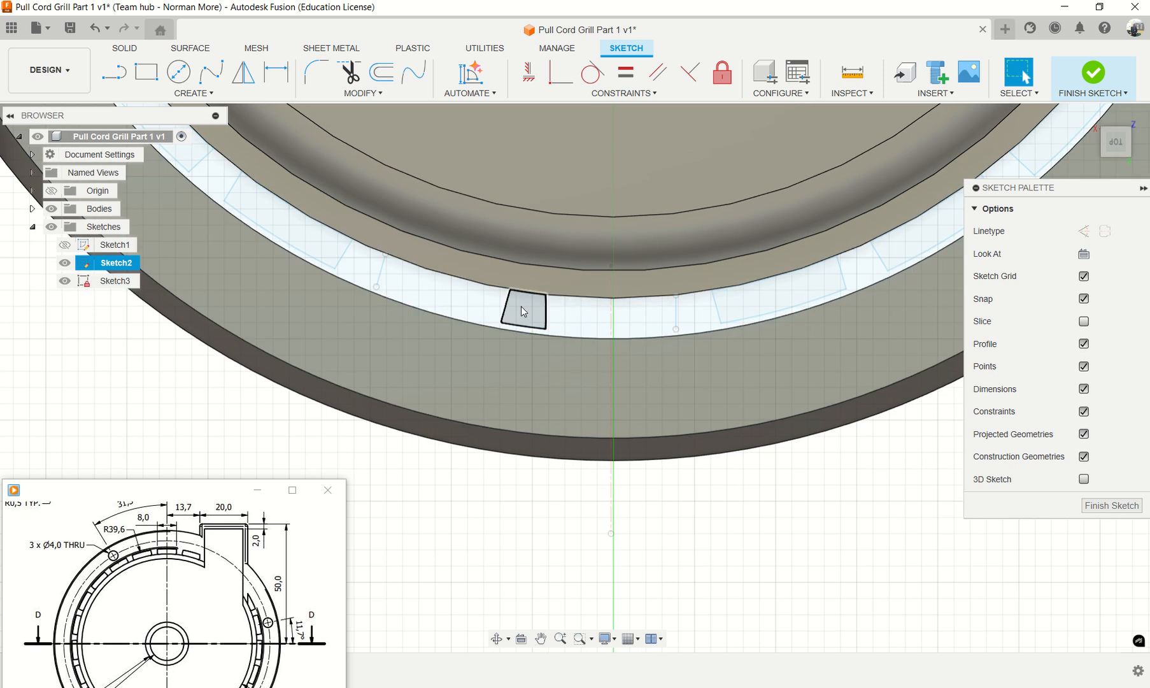
left_click(521, 309)
left_click(198, 93)
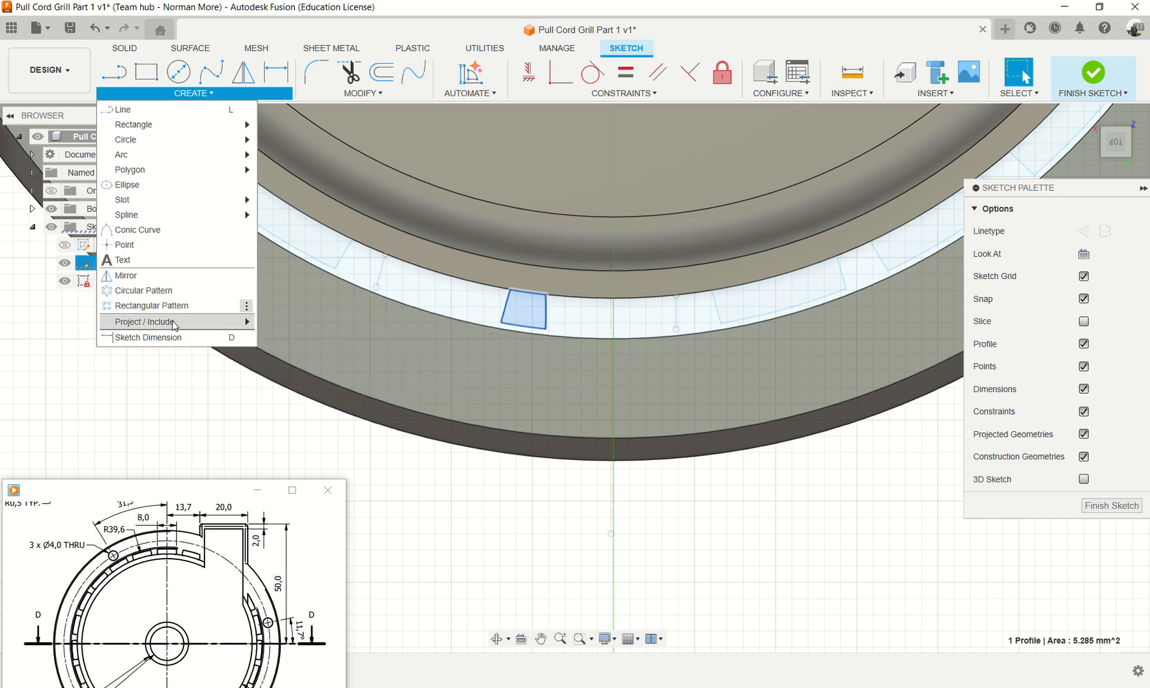
mouse_move(186, 328)
left_click(303, 324)
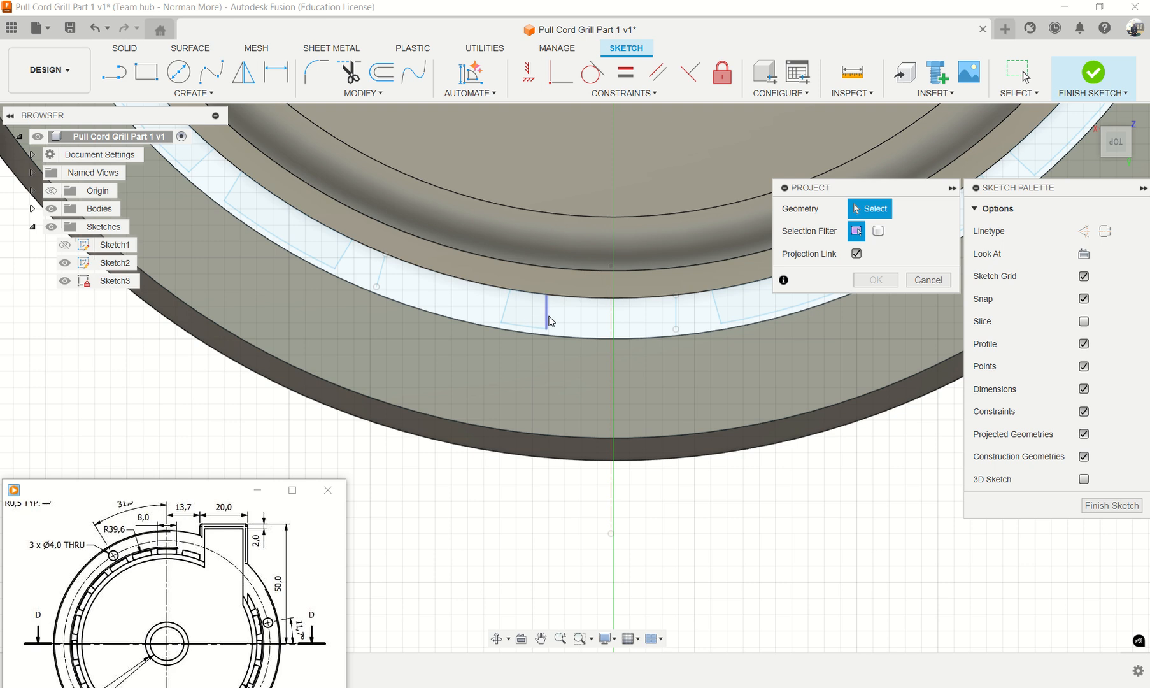
left_click(546, 316)
left_click(506, 312)
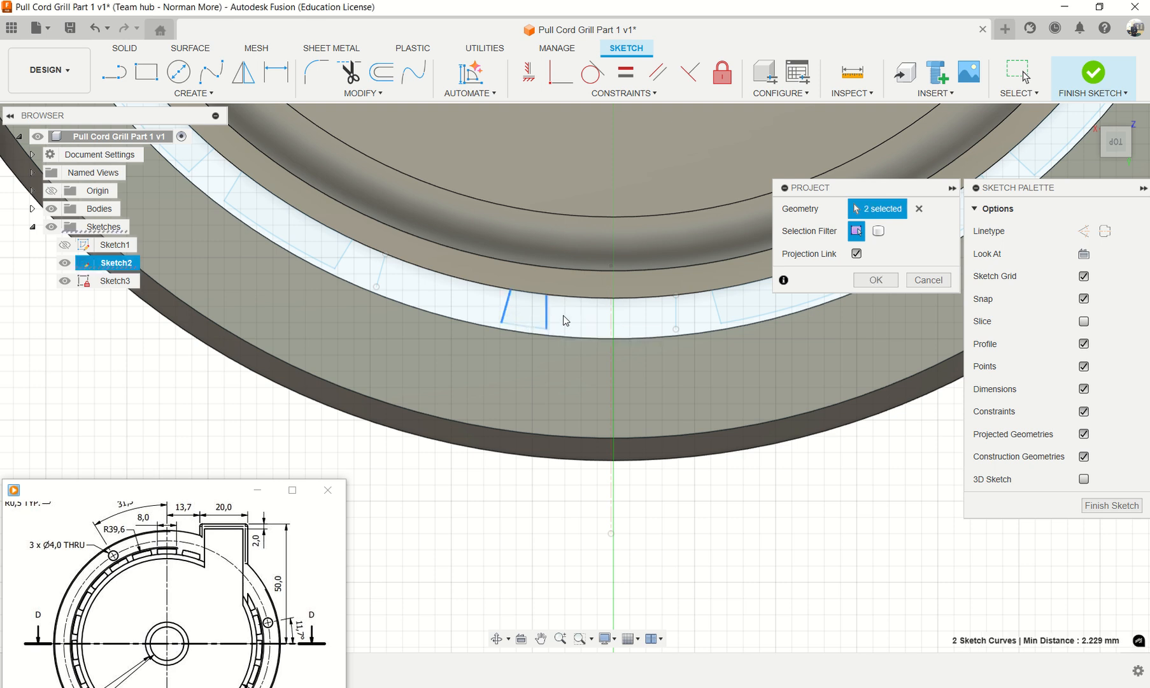
left_click(876, 280)
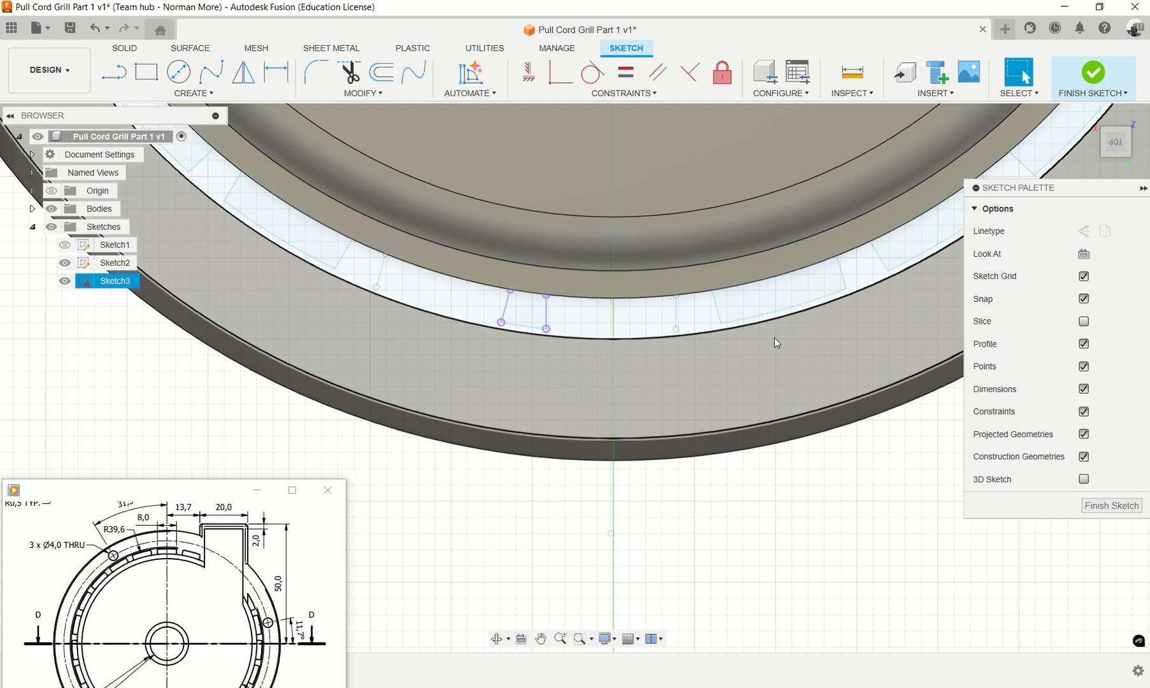
Step: Draw two lines that continue the projected side lines outward across the flange face to its outer edge
key("l")
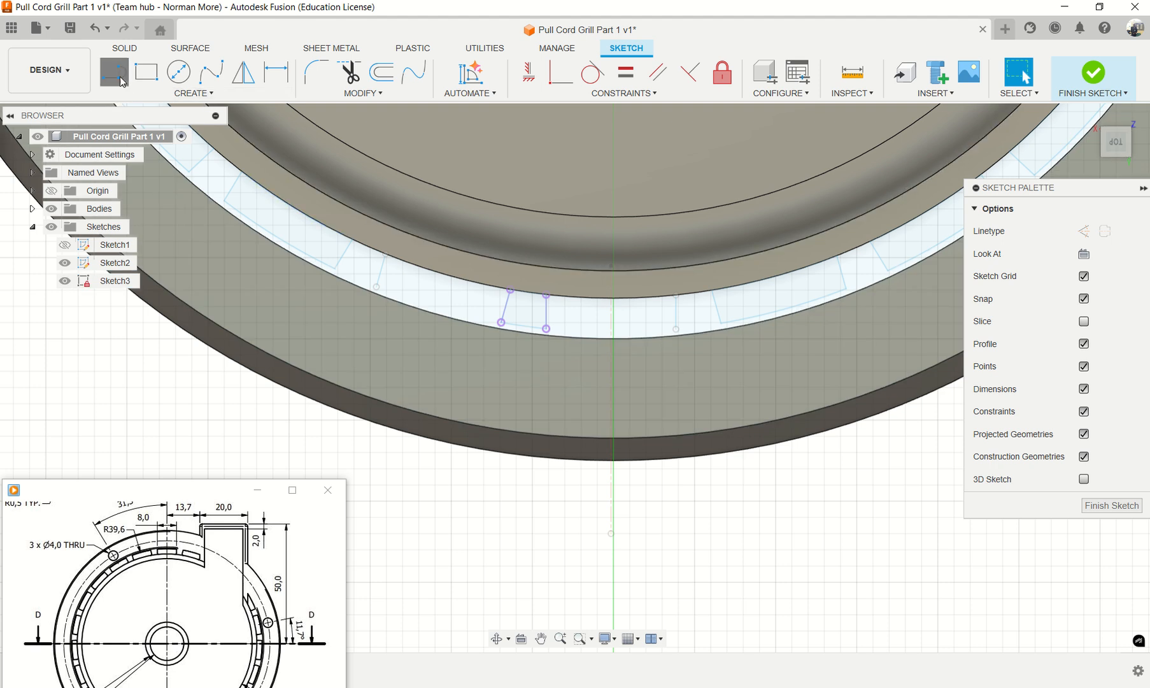
left_click(502, 322)
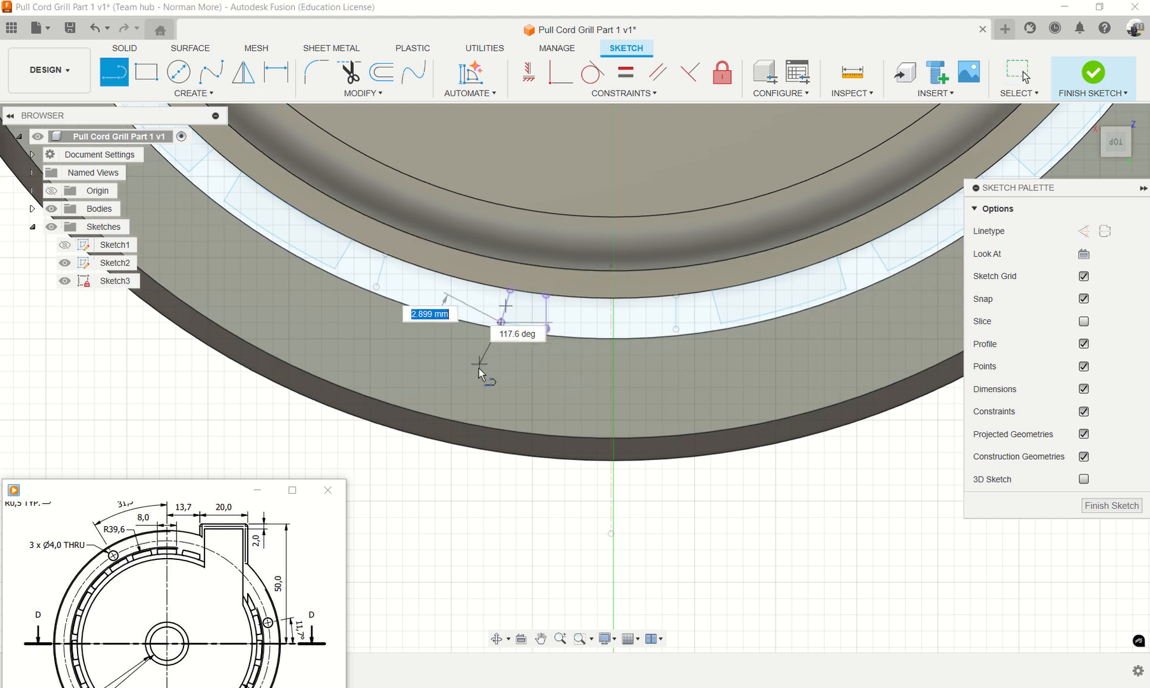
left_click(473, 424)
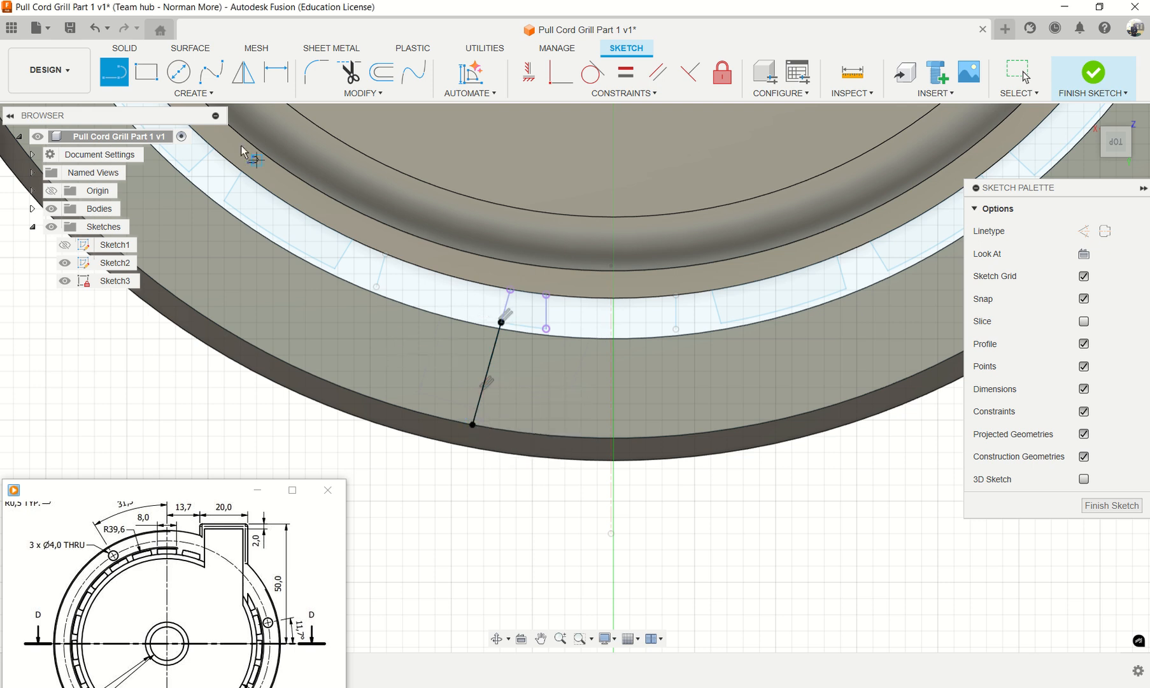
left_click(547, 329)
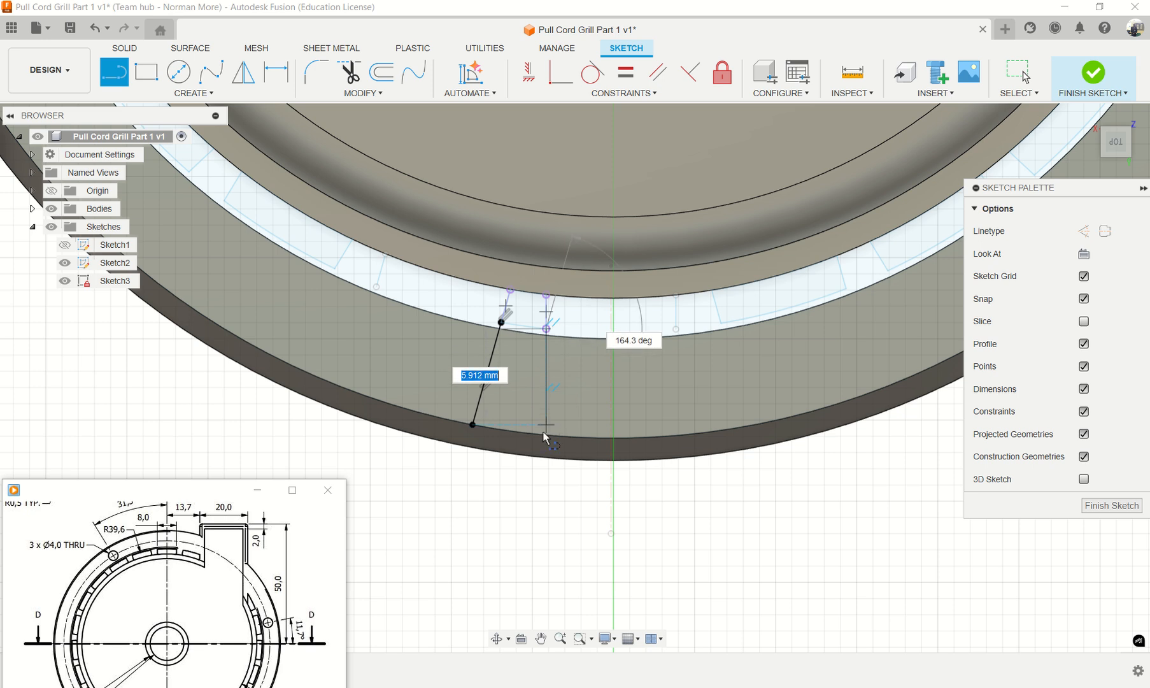
left_click(546, 436)
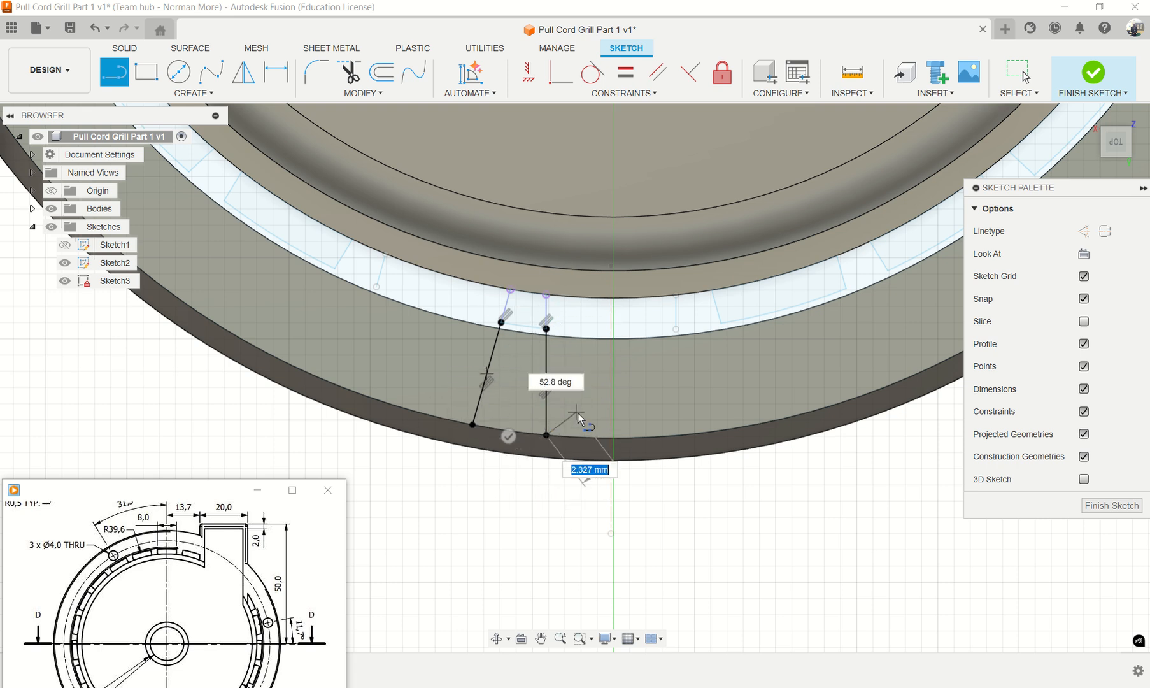
left_click(473, 424)
key("Escape")
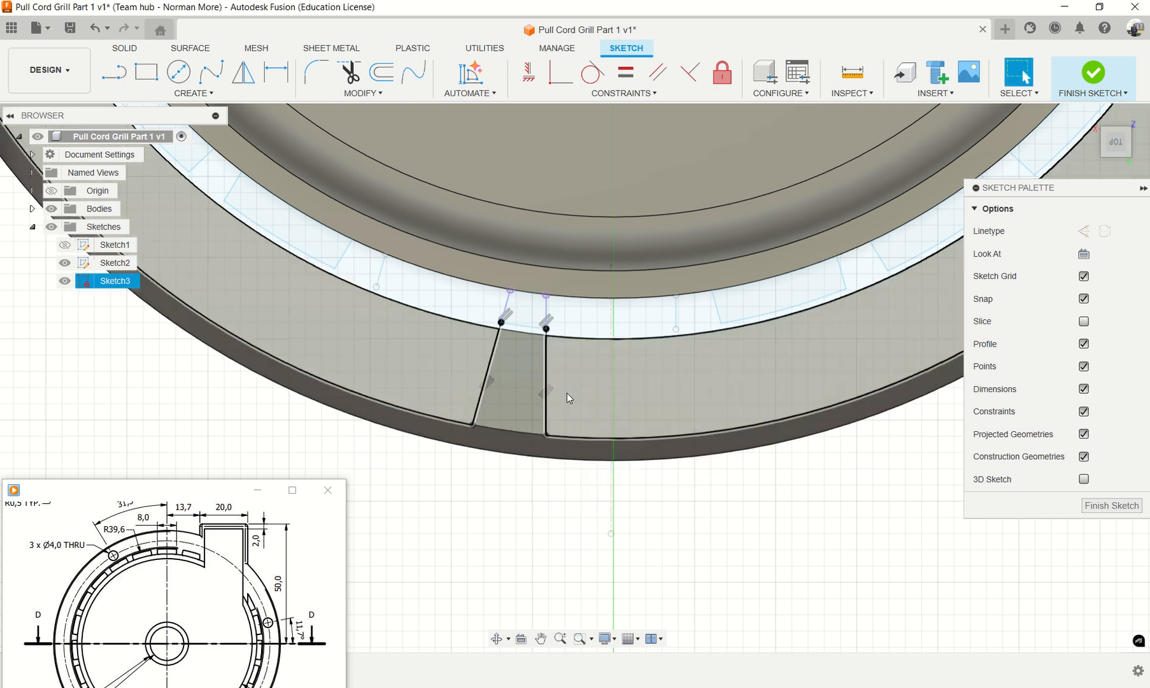
Step: Project the inner circular edge and the flat face of the flange into the sketch to bound the area between the two lines
scroll(525, 343, "up", 2)
scroll(532, 358, "up", 1)
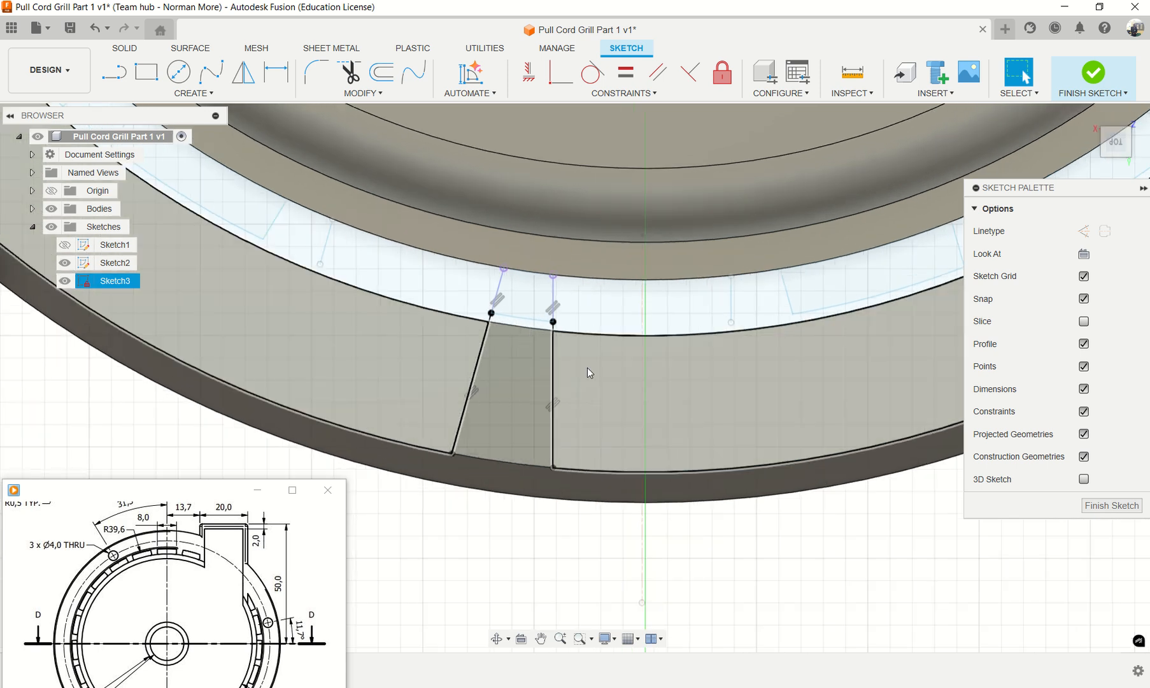
left_click(502, 325)
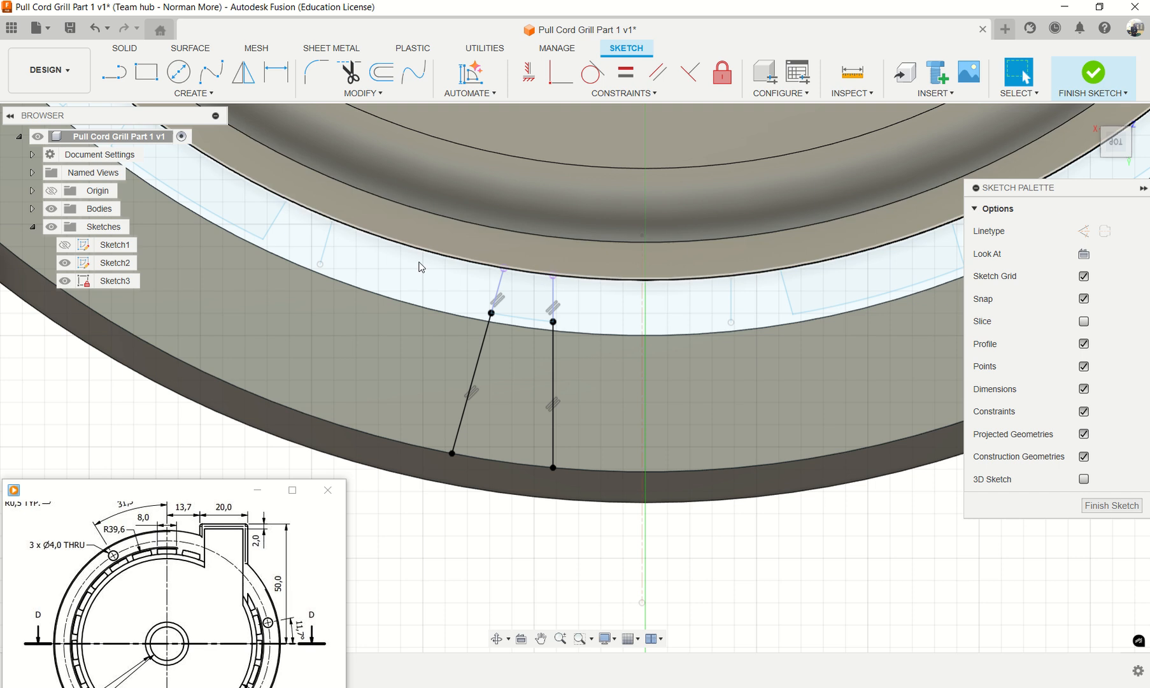
left_click(498, 327)
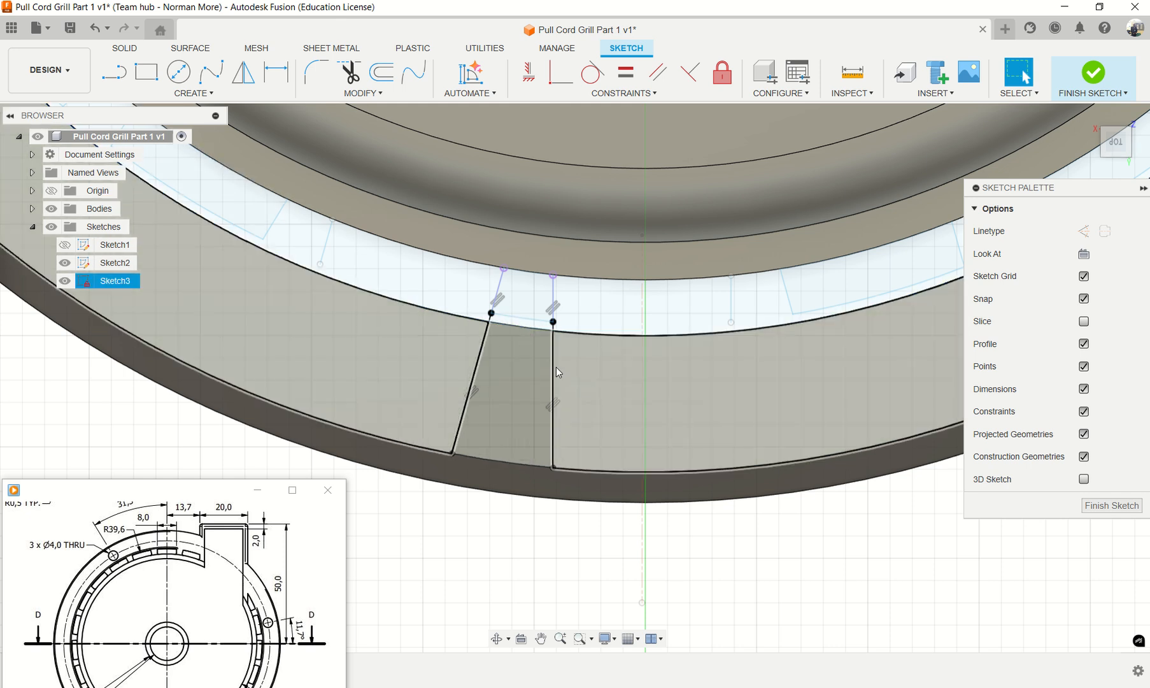
left_click(198, 94)
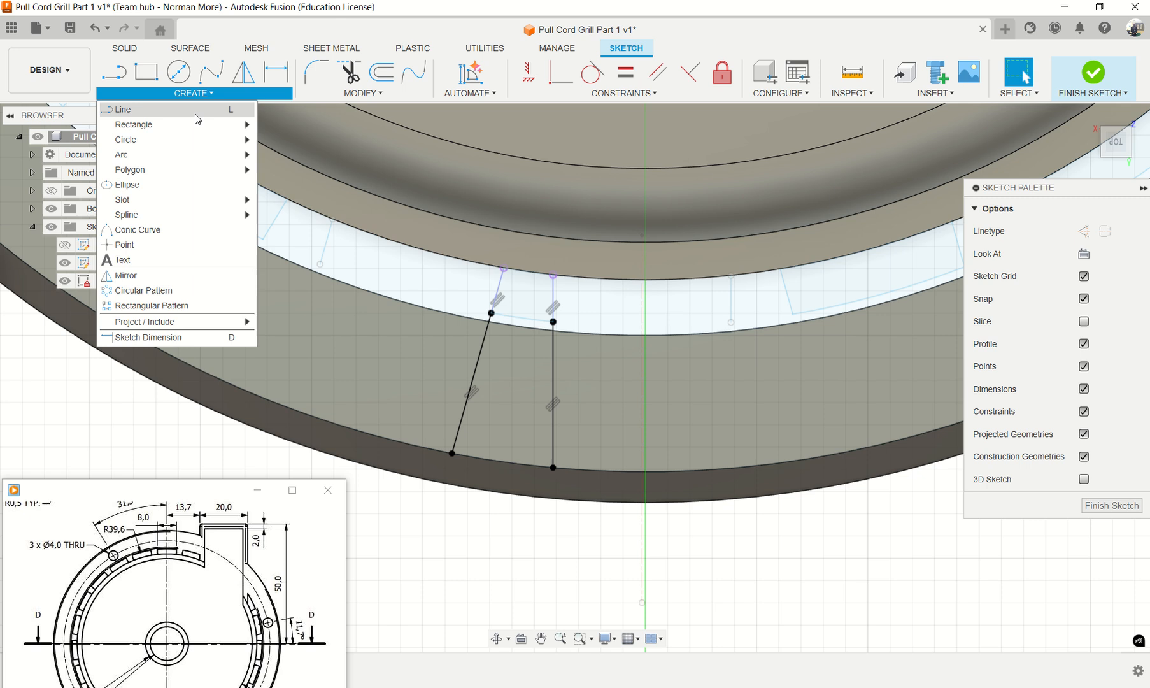
mouse_move(185, 323)
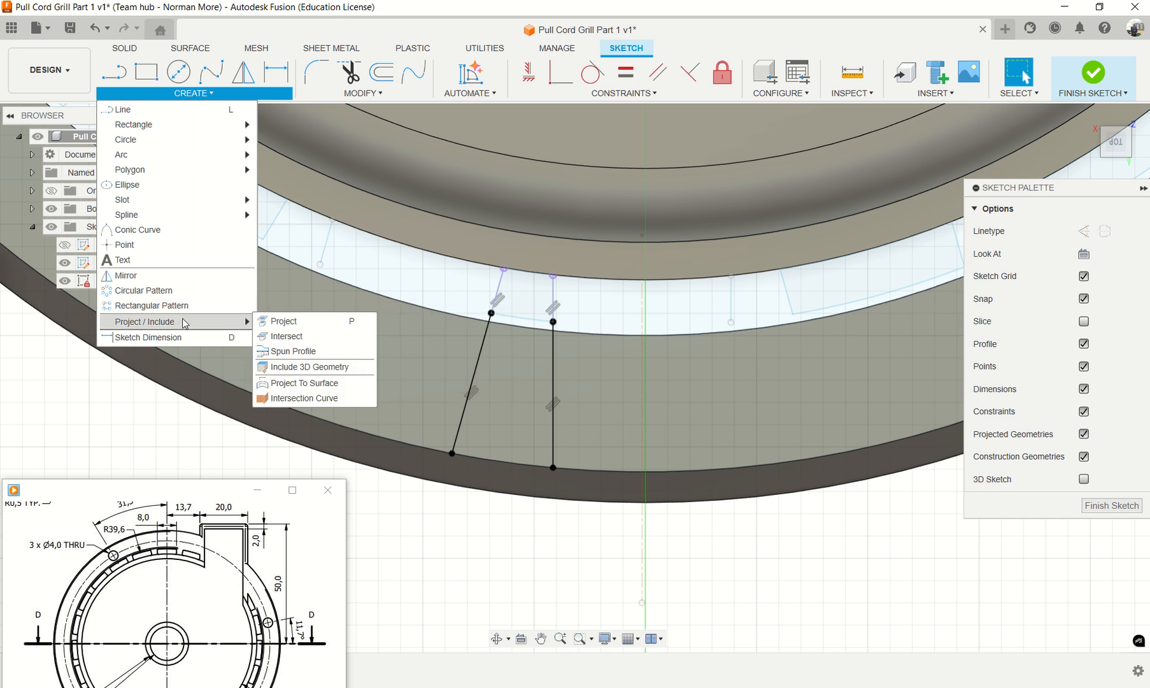
left_click(283, 321)
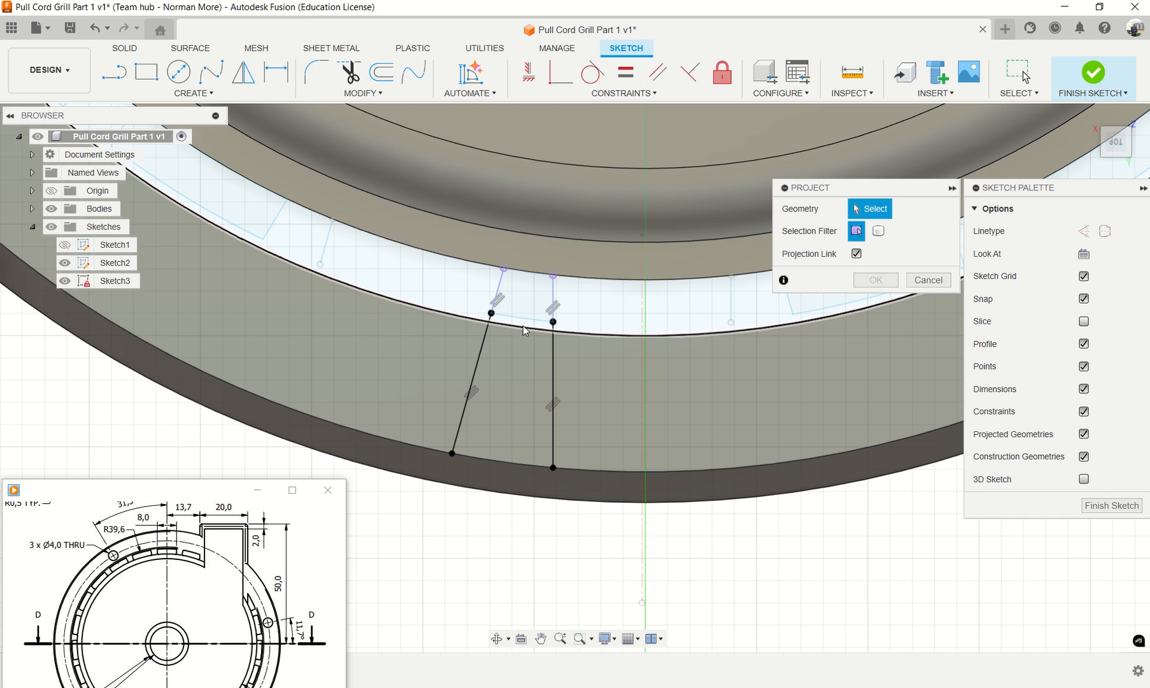
left_click(522, 326)
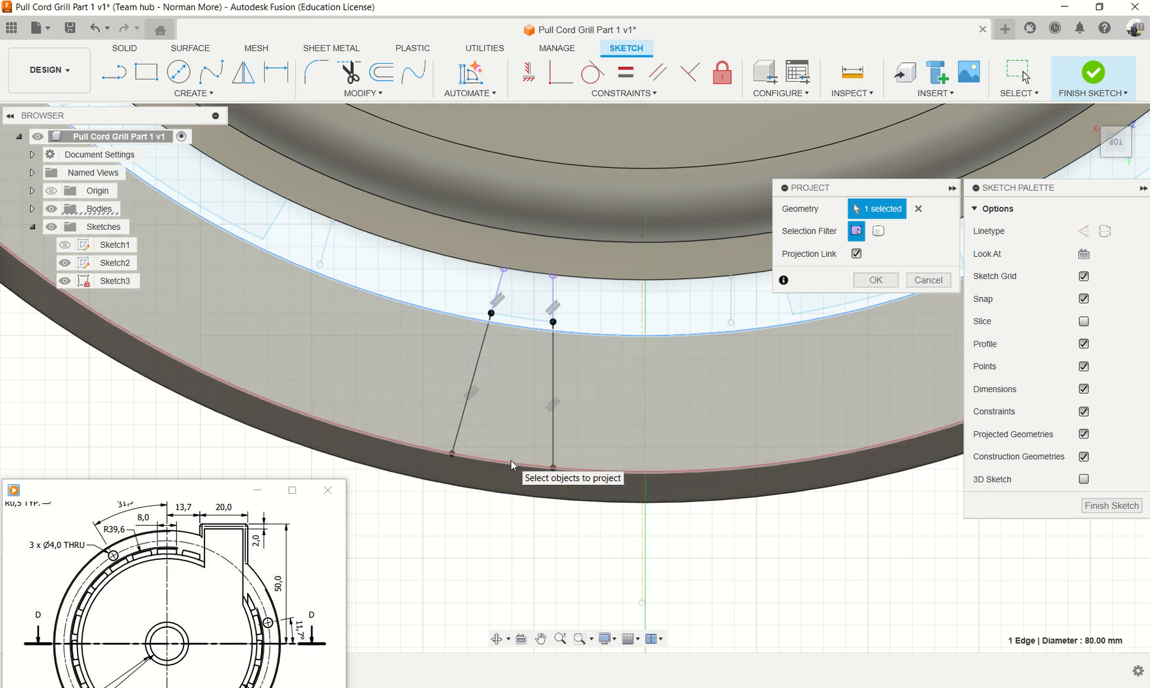
left_click(510, 460)
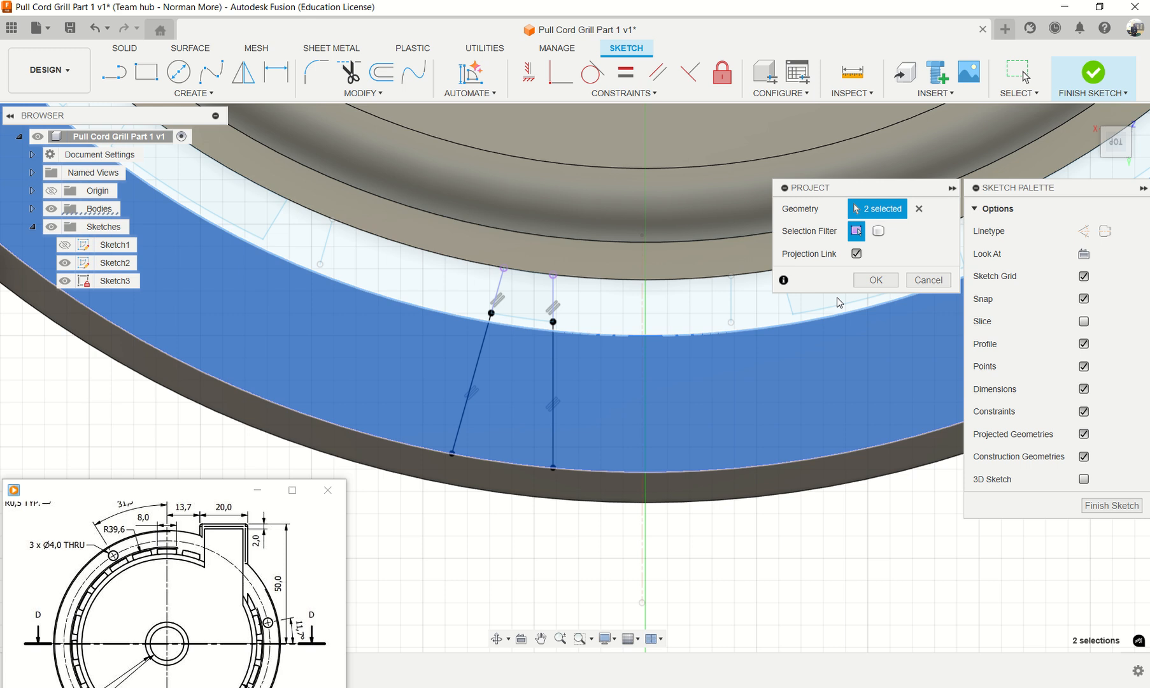
left_click(874, 280)
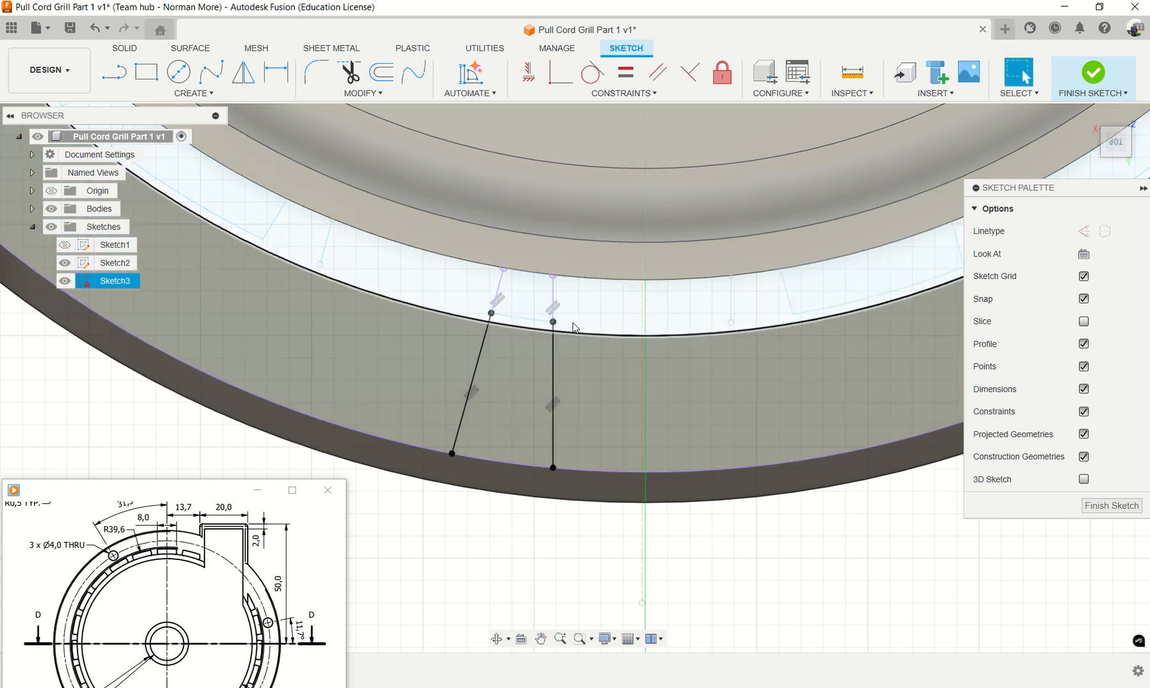
Step: Try to trim the vertical extension line outside the flange's inner edge, and undo the trim
left_click(349, 71)
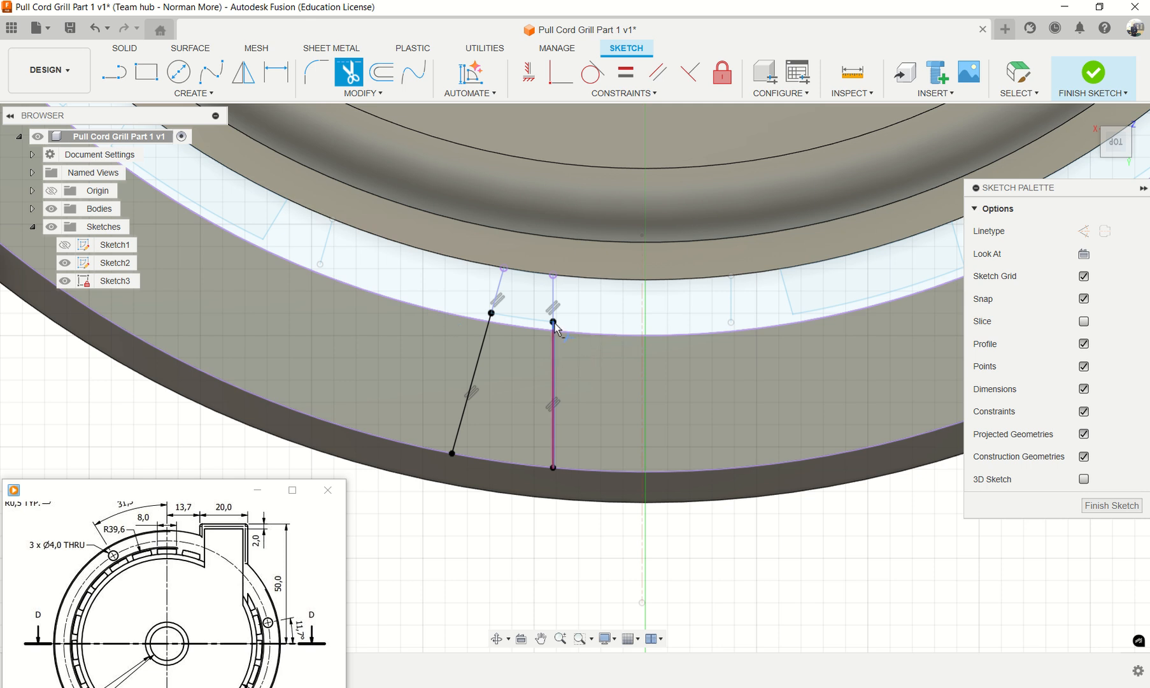
left_click(554, 357)
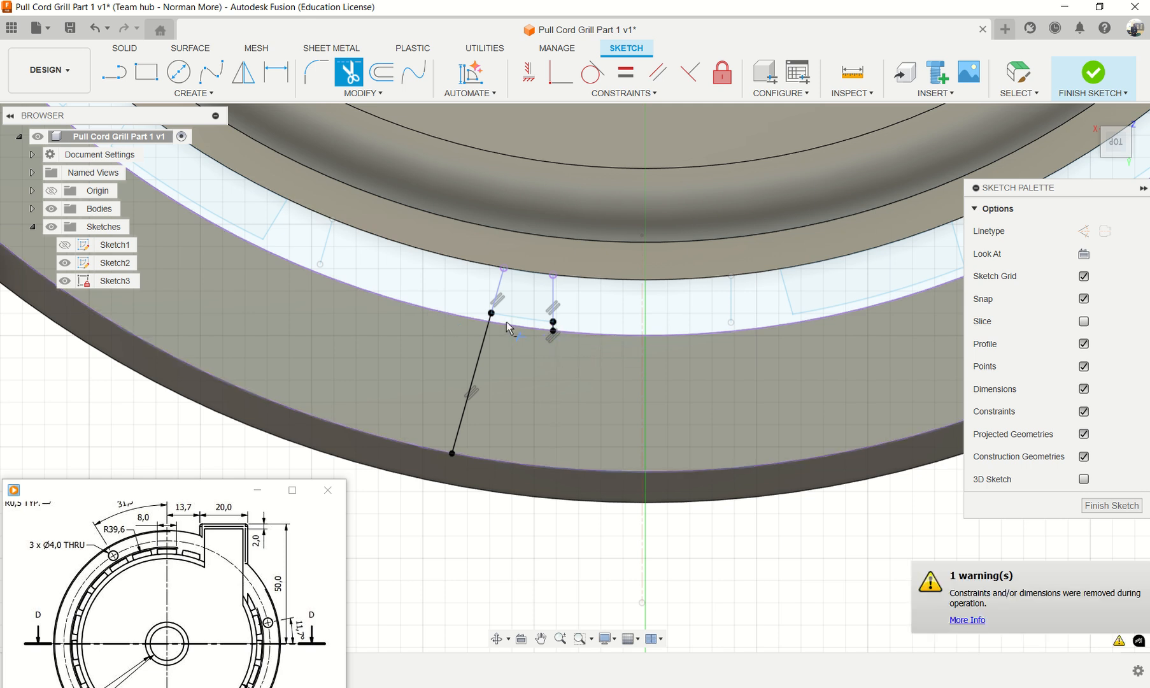
key("Escape")
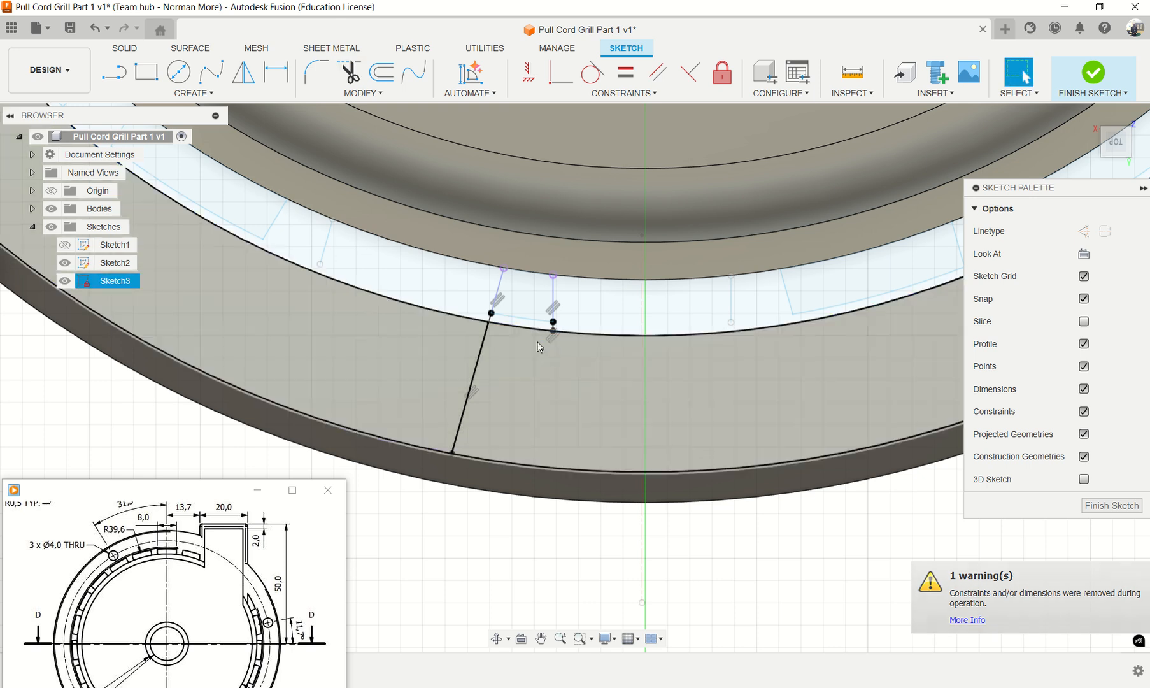
key("ctrl+z")
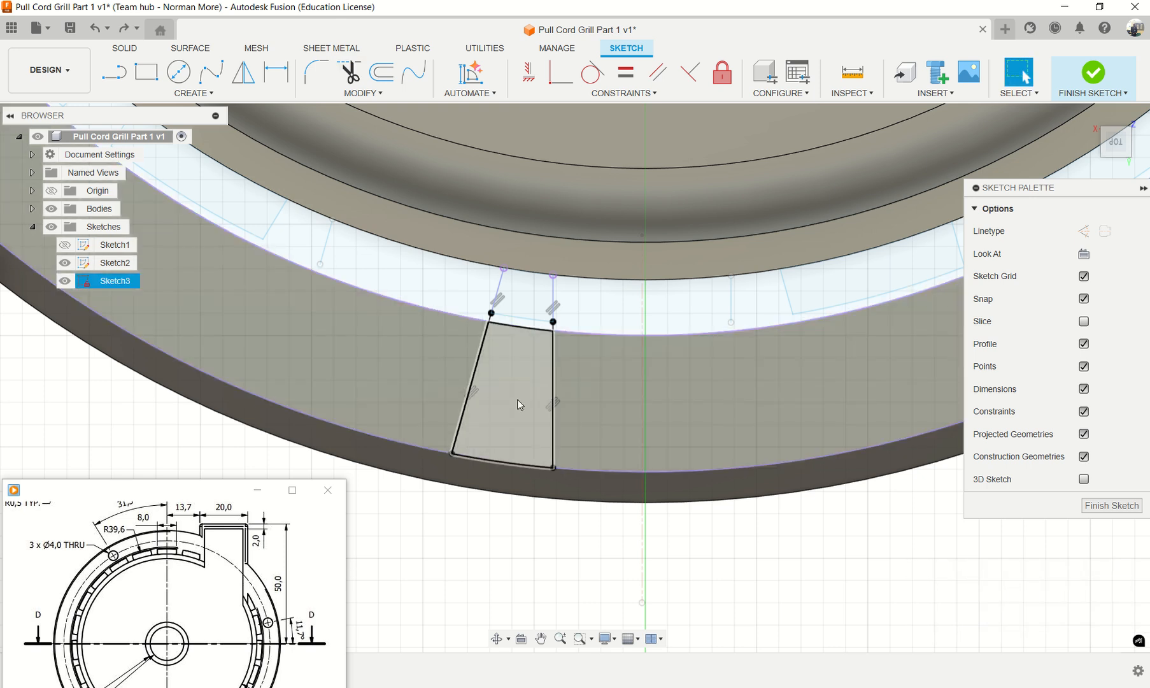
scroll(481, 433, "up", 1)
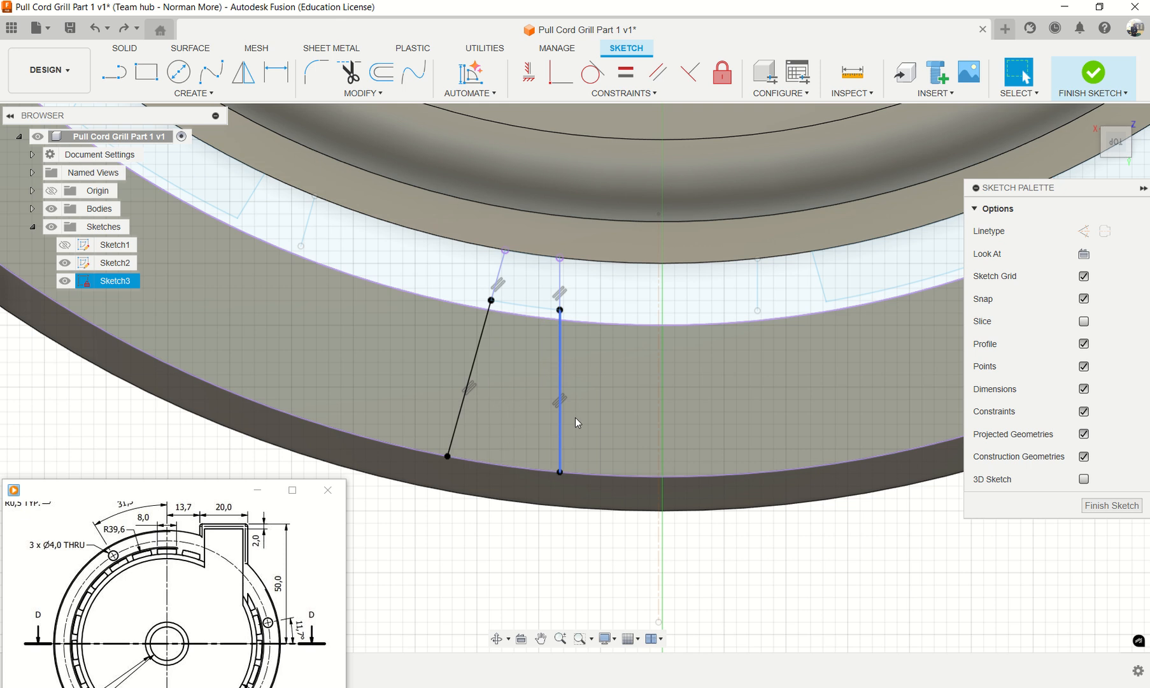
left_click(627, 477)
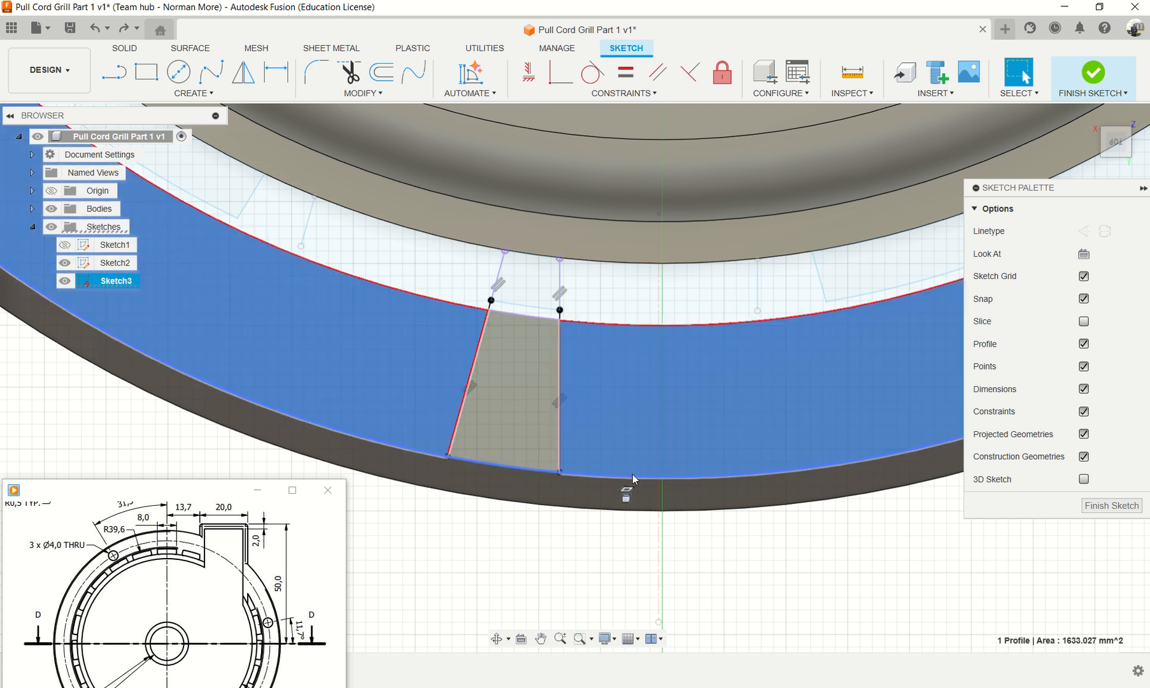
left_click(605, 491)
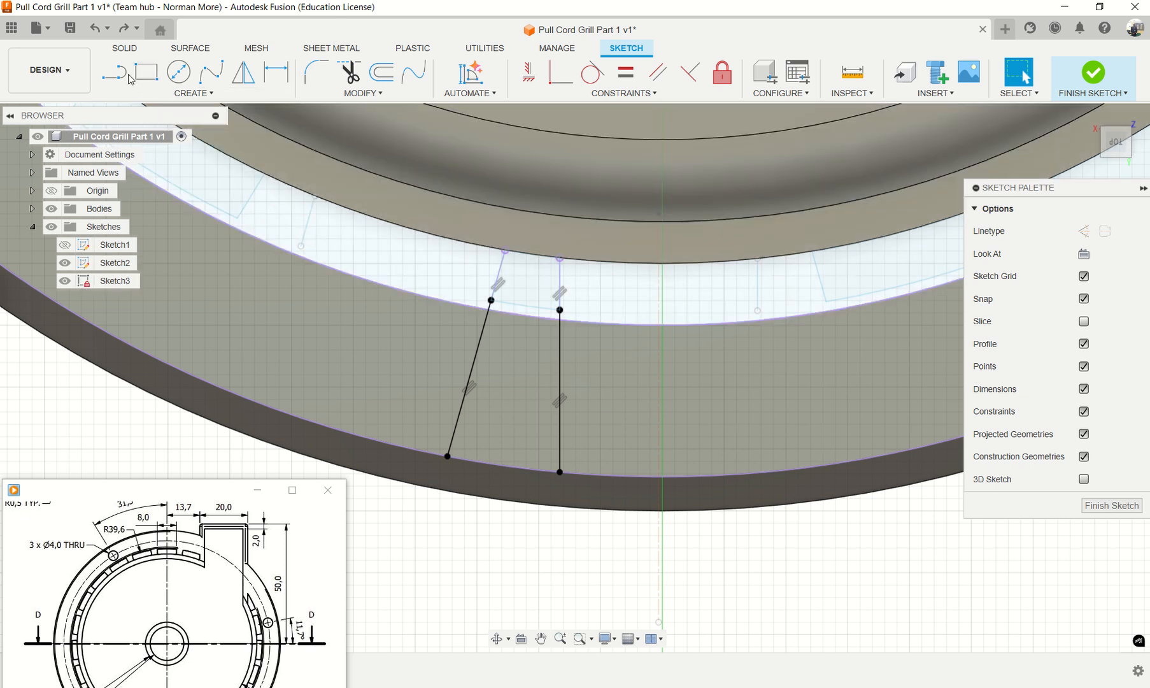
Step: Draw a center point arc about the origin along the flange's inner edge, joining the two extension lines
left_click(205, 95)
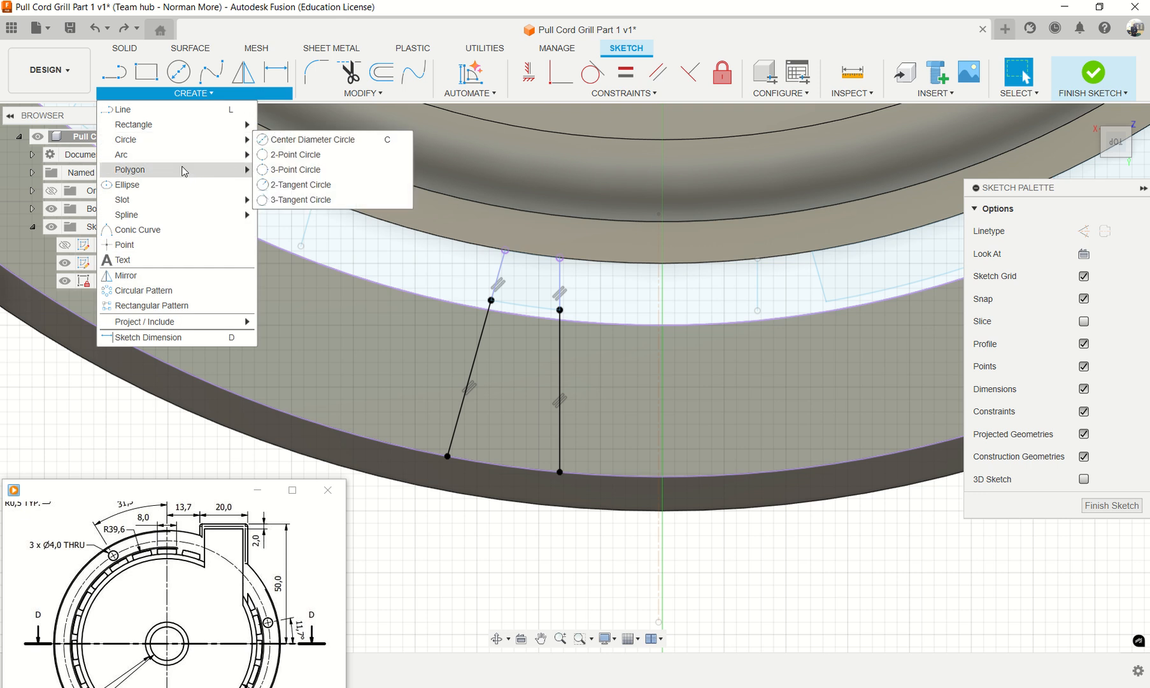
mouse_move(191, 159)
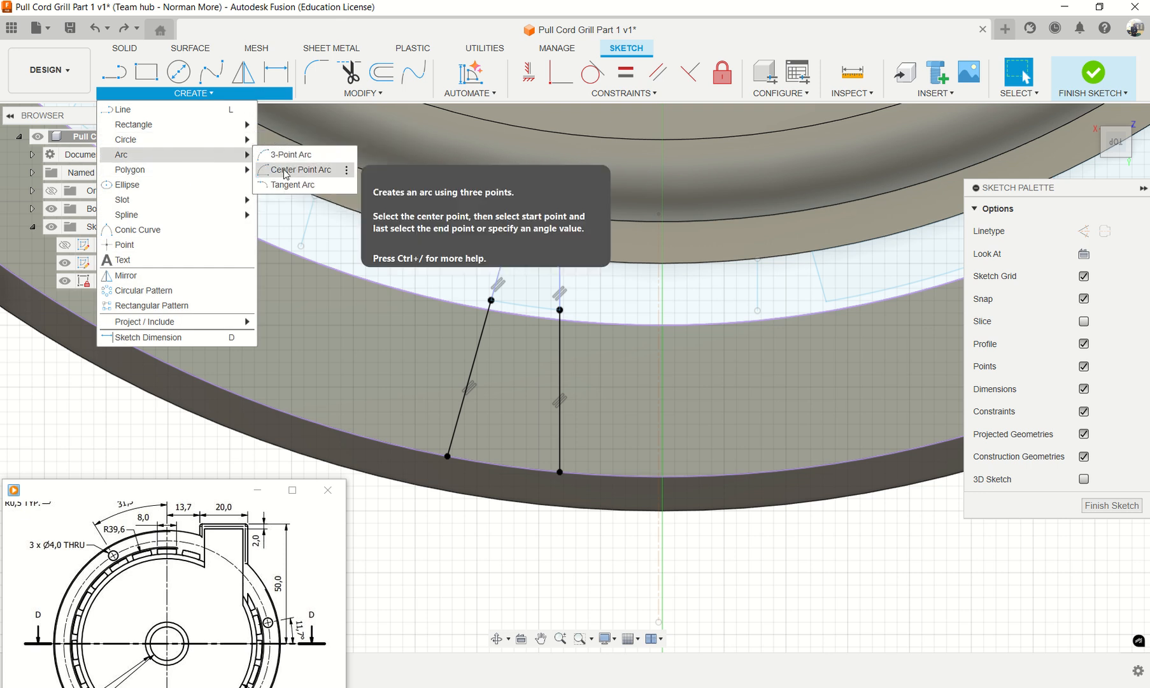
left_click(286, 171)
scroll(588, 296, "down", 5)
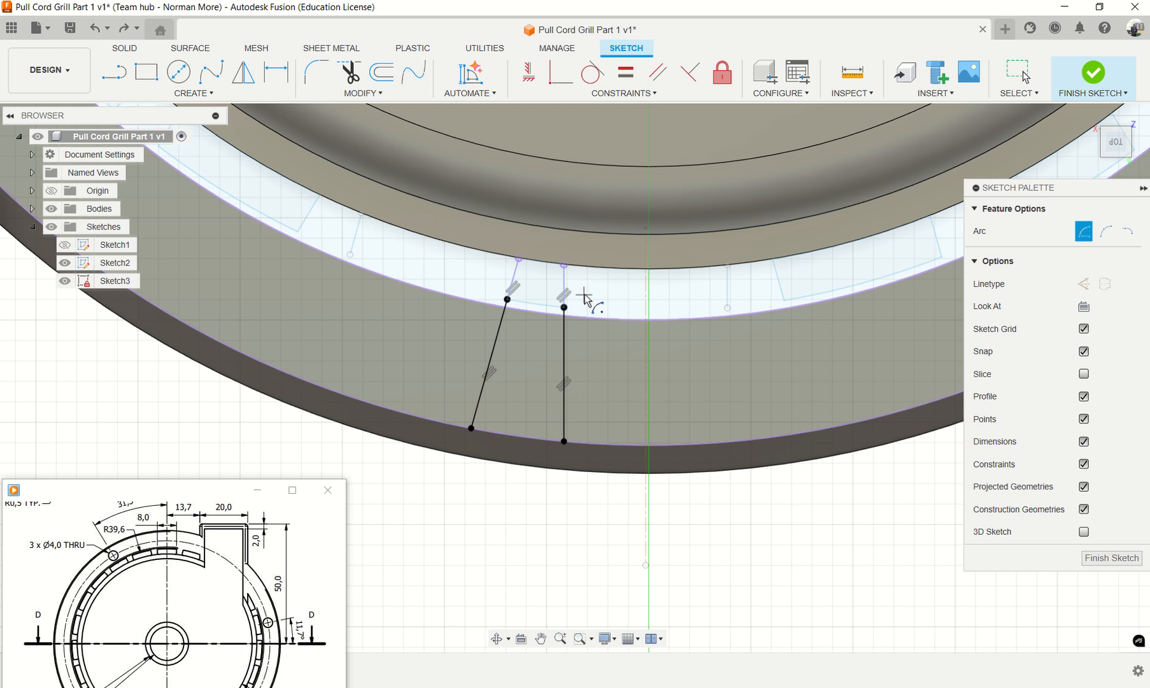
mouse_move(670, 190)
middle_mouse_down()
mouse_move(641, 284)
mouse_move(624, 431)
middle_mouse_up()
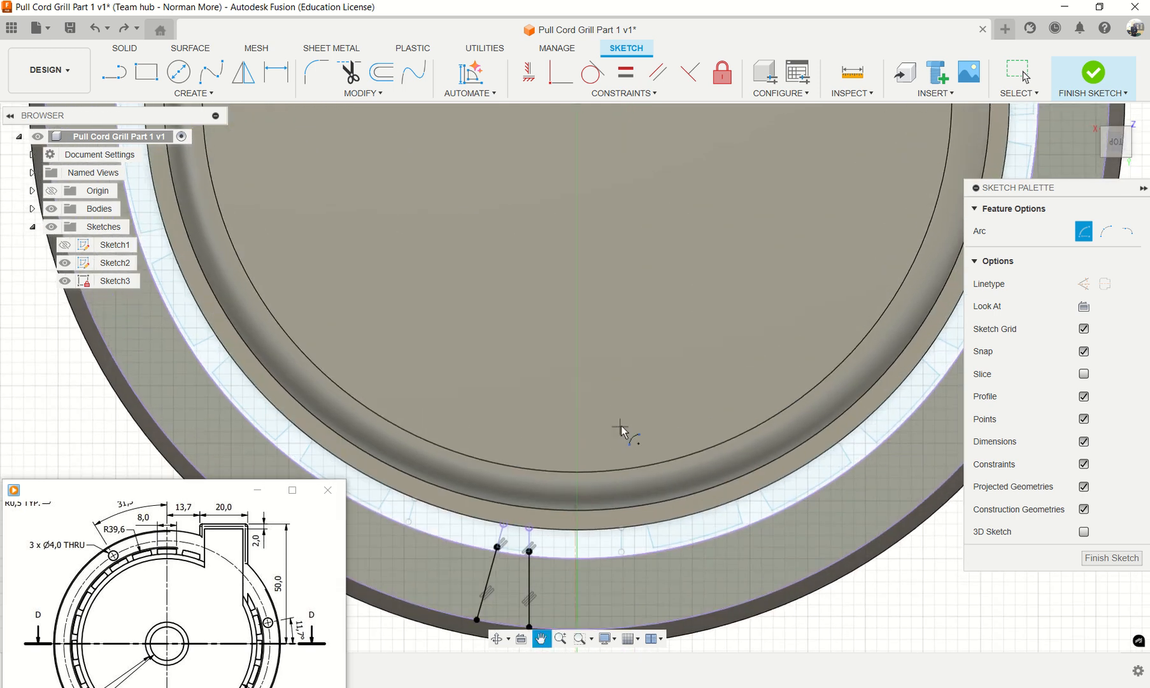
scroll(626, 423, "down", 2)
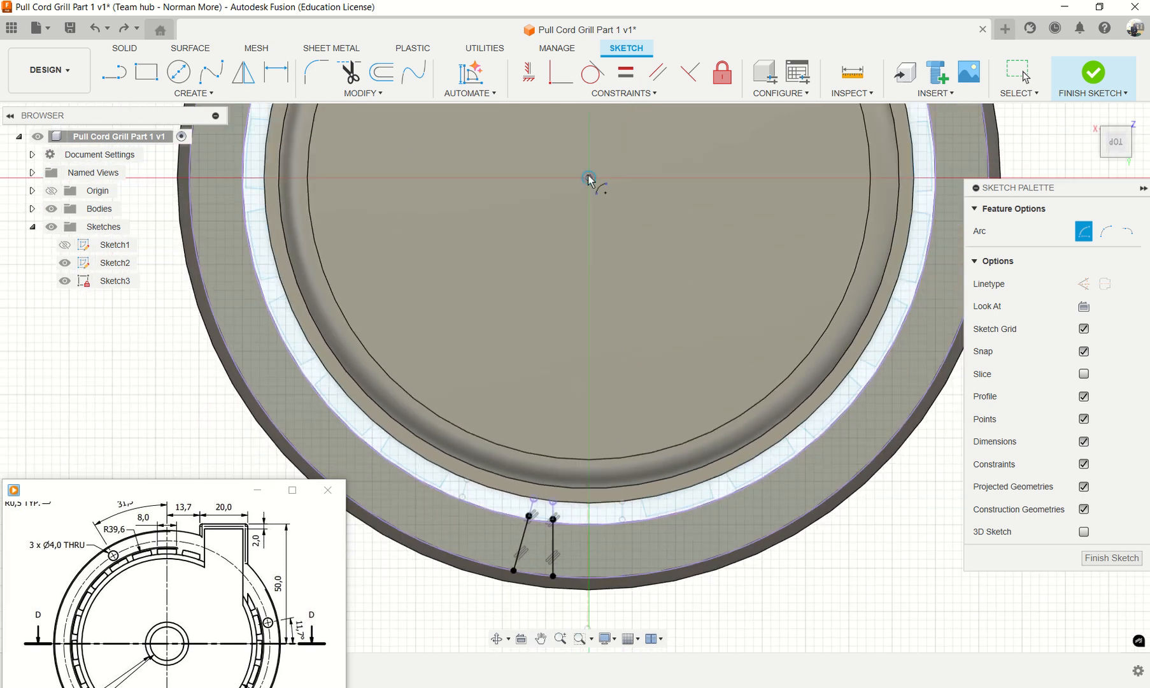
left_click(589, 179)
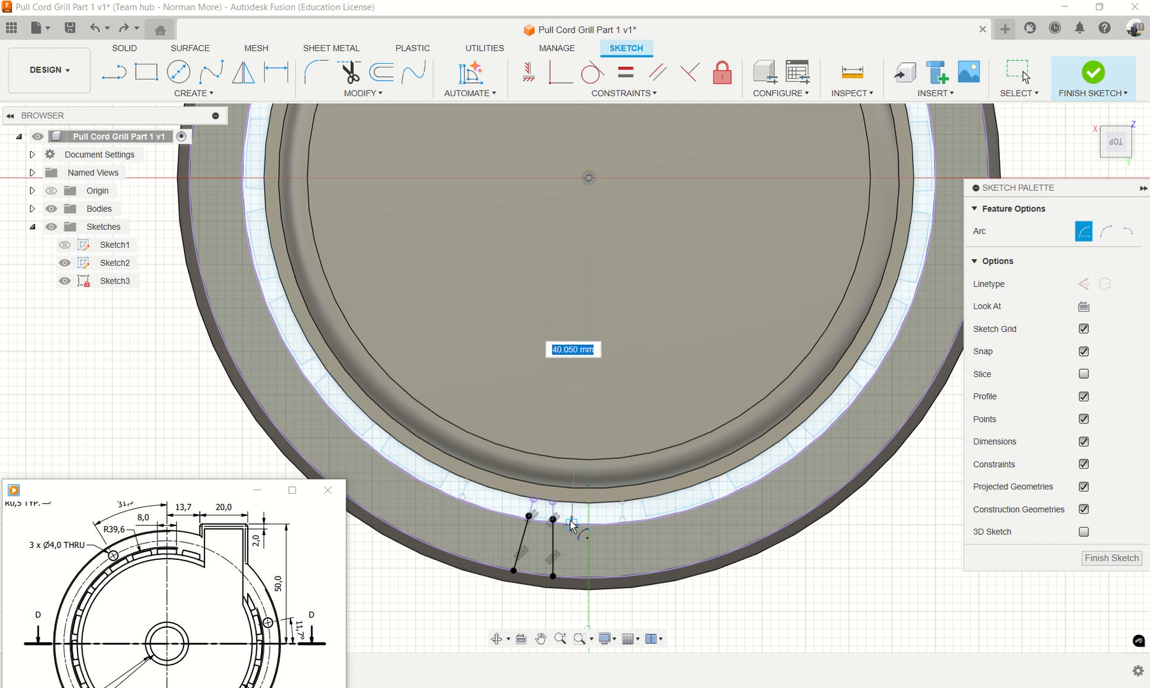
scroll(547, 531, "up", 1)
scroll(548, 532, "up", 4)
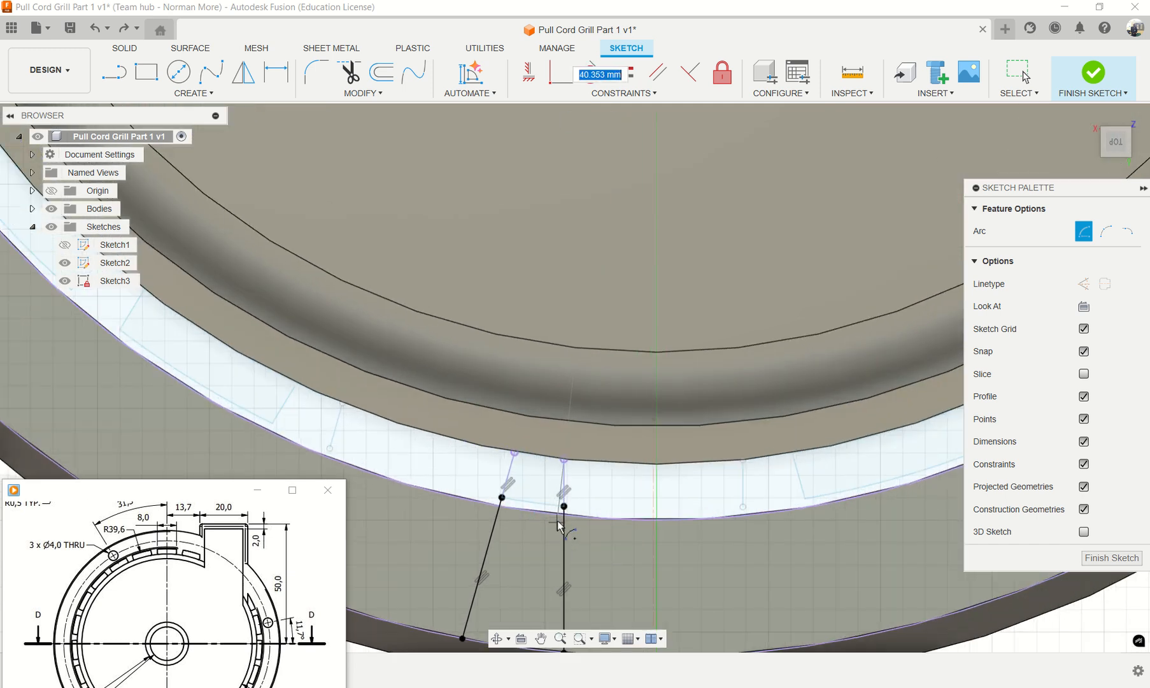
left_click(564, 513)
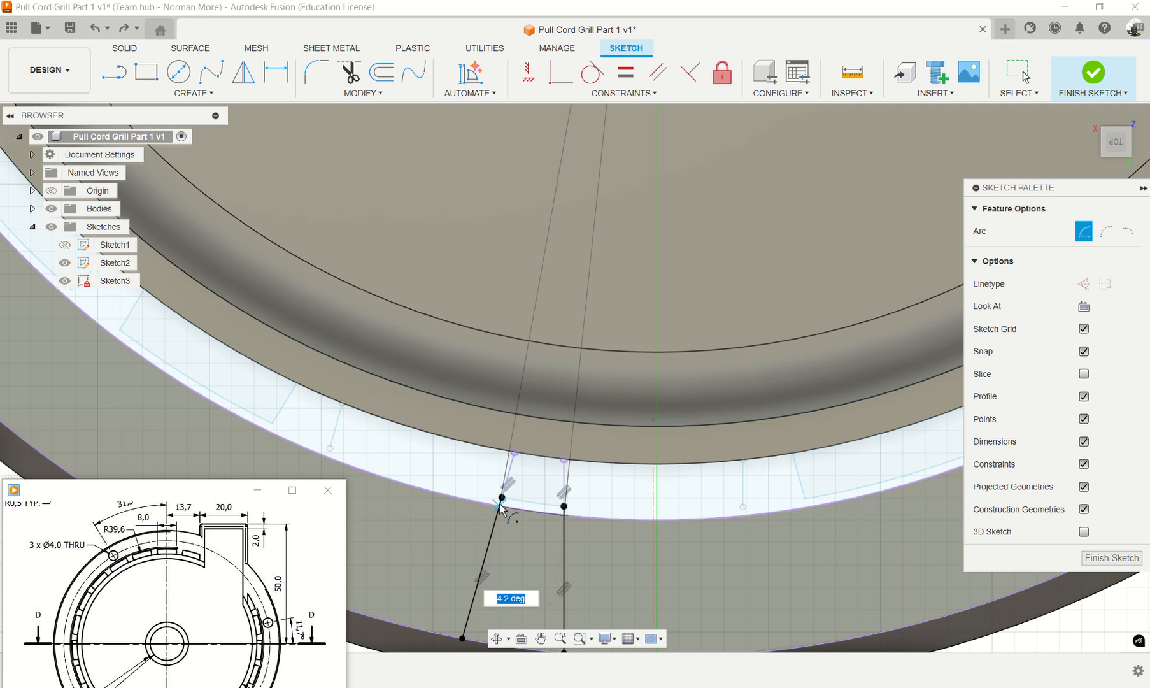
left_click(501, 503)
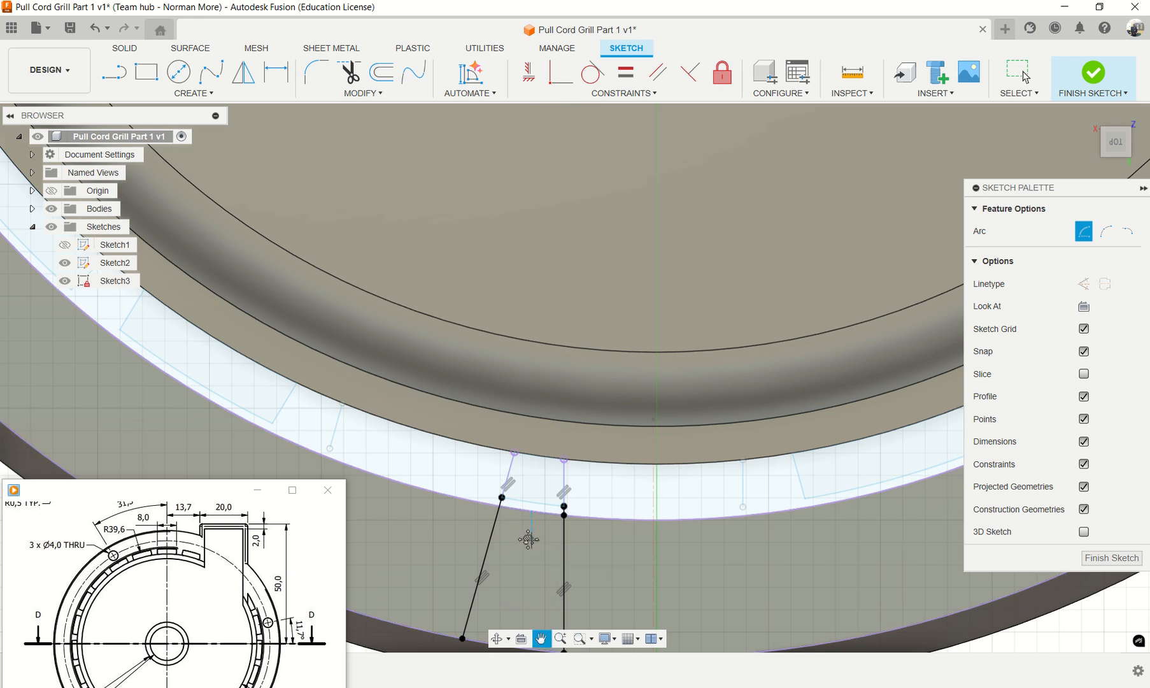
Step: Draw a second origin-centred arc along the flange's outer edge, joining the outer ends of the two extension lines to close the profile
middle_click_drag(529, 541, 542, 314)
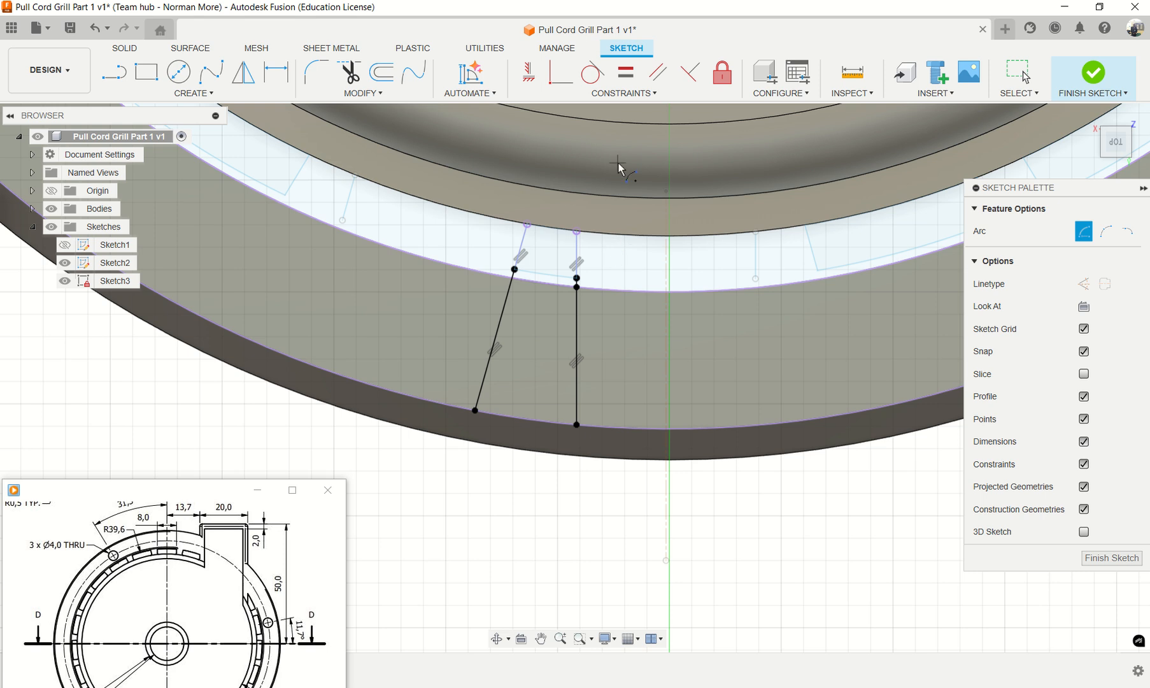
scroll(615, 210, "down", 4)
middle_click_drag(667, 134, 616, 519)
scroll(616, 519, "down", 1)
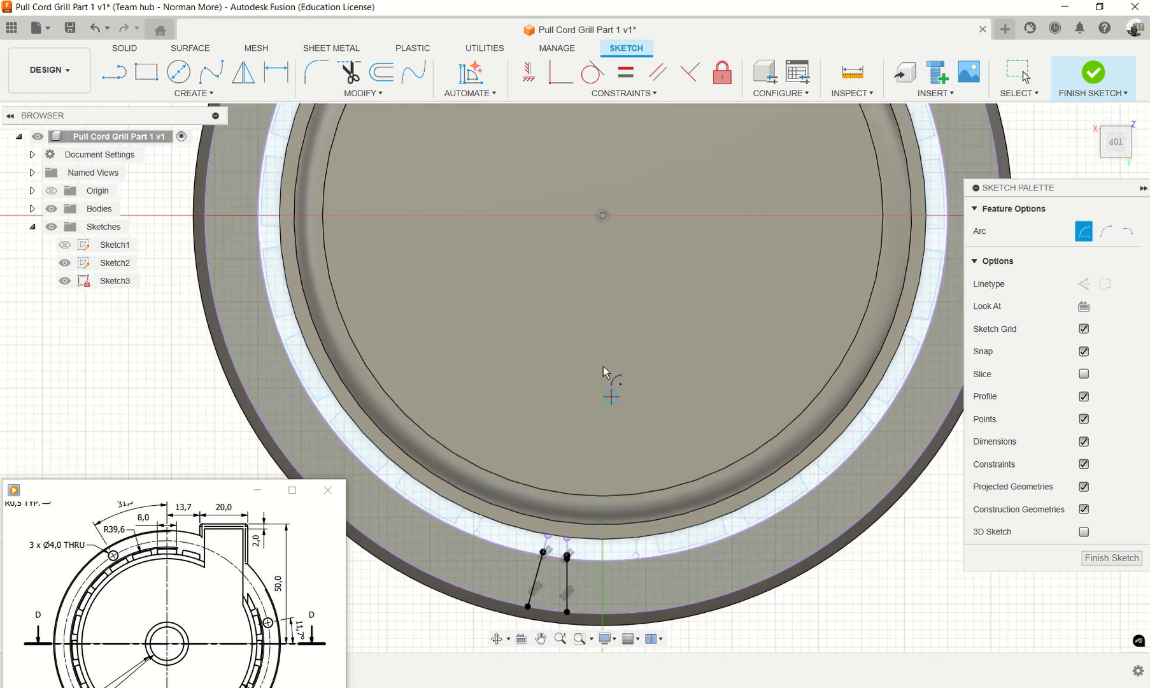
left_click(603, 216)
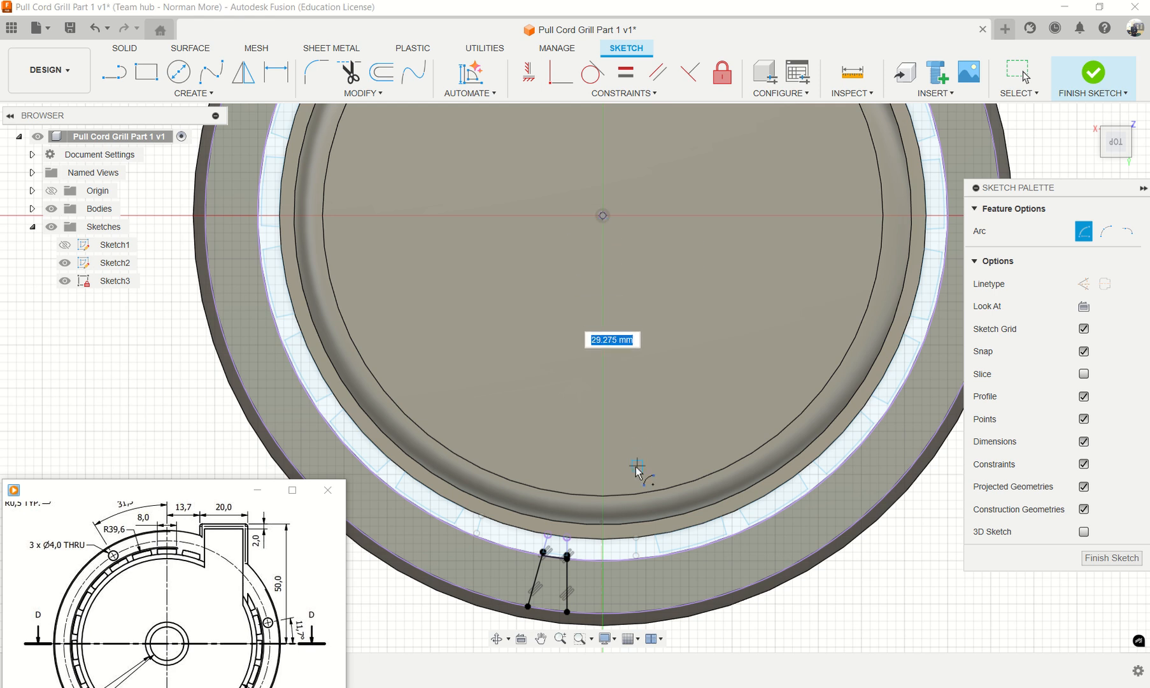
left_click(569, 612)
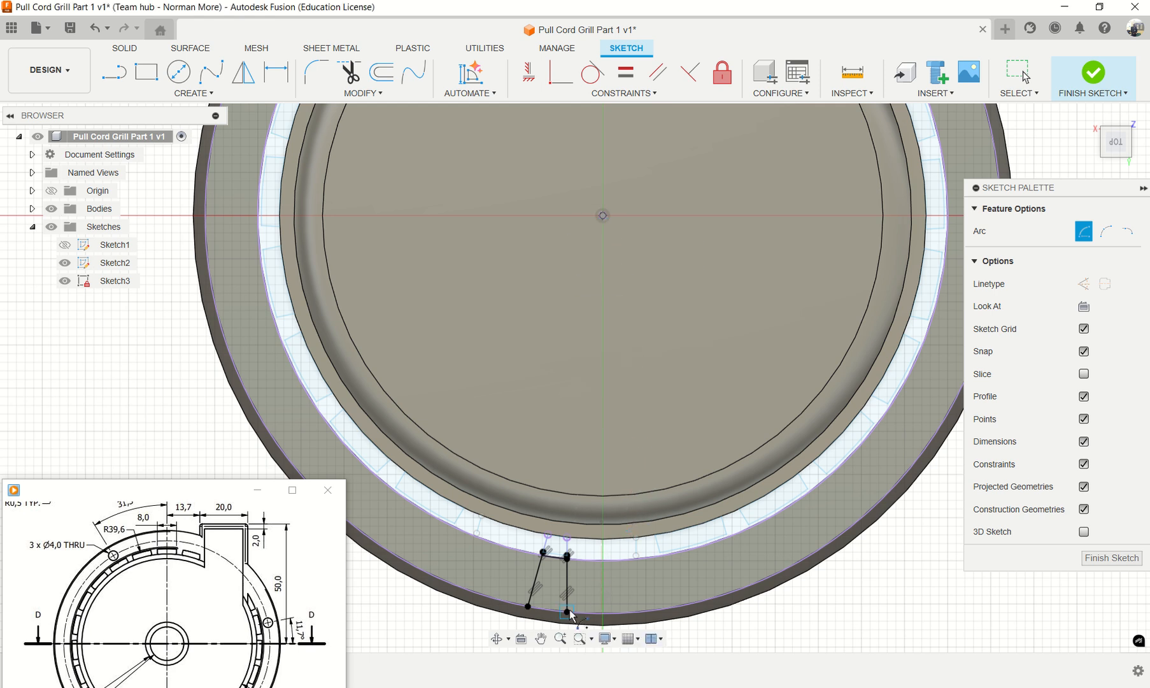
left_click(527, 607)
key("Escape")
scroll(549, 555, "up", 2)
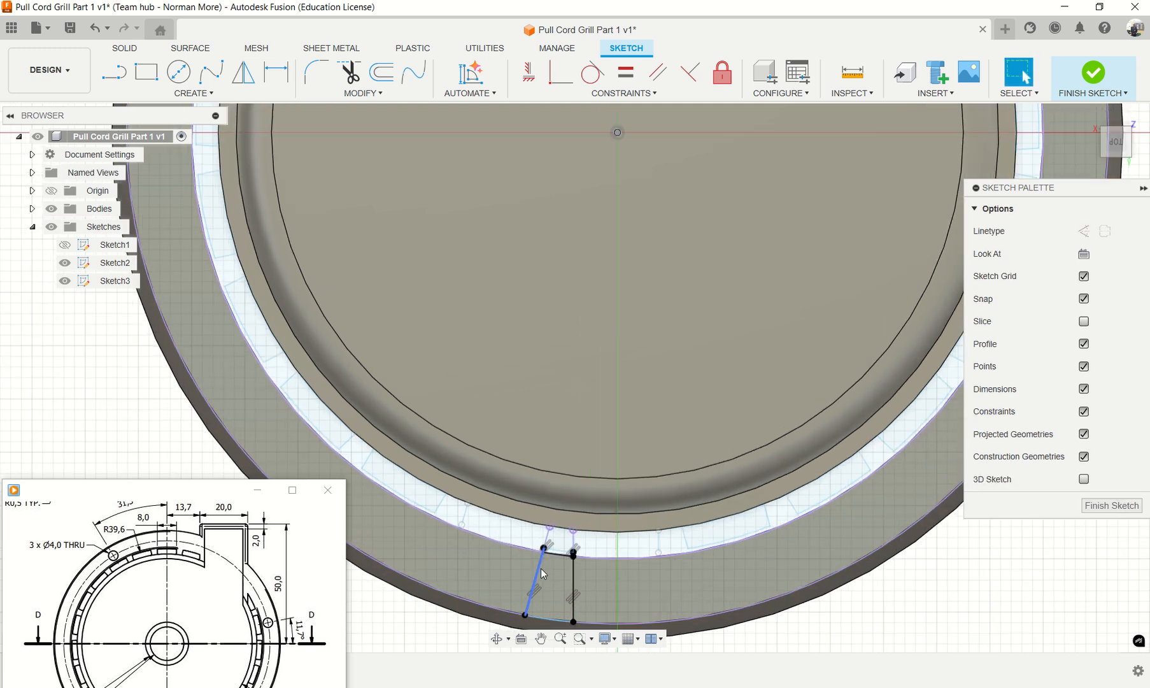
scroll(551, 567, "up", 2)
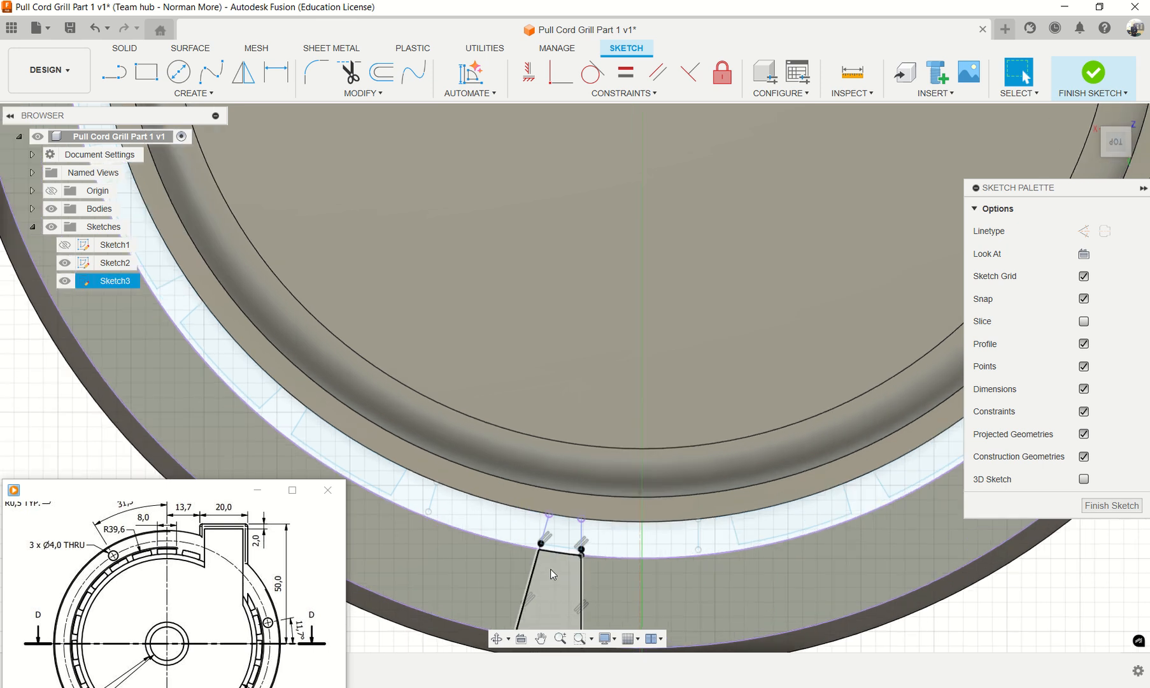
scroll(614, 560, "down", 3)
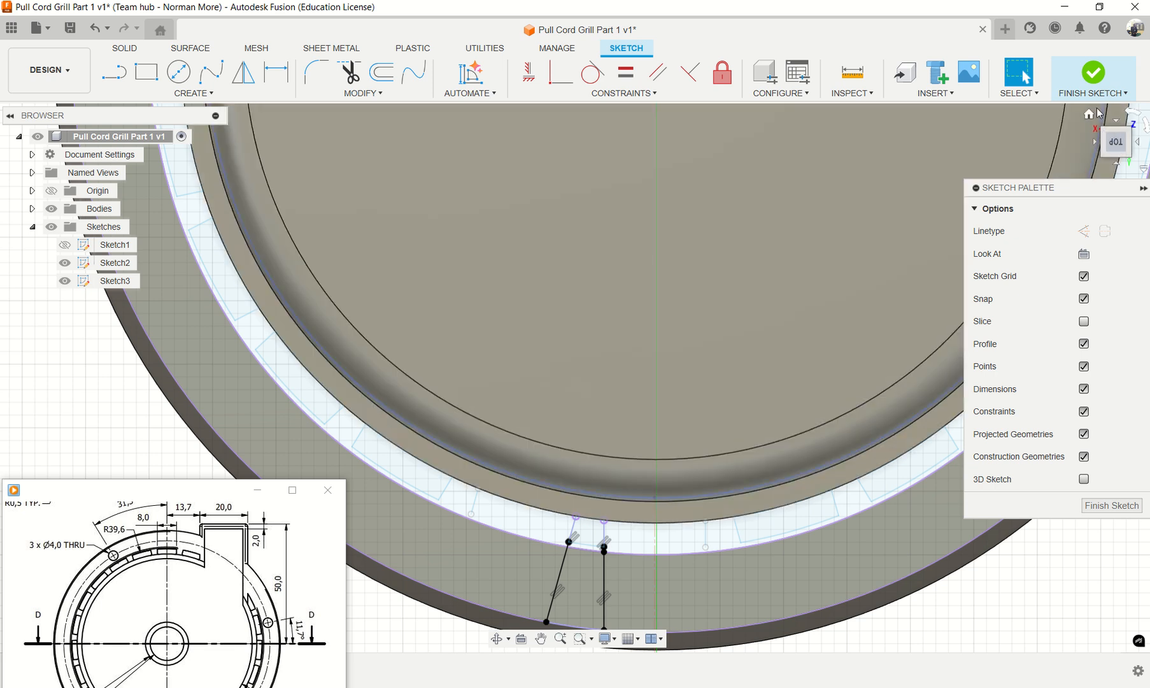
Step: Finish the flange sketch and start a new sketch on the narrow flat ring face at the top rim of the raised cap
left_click(1089, 115)
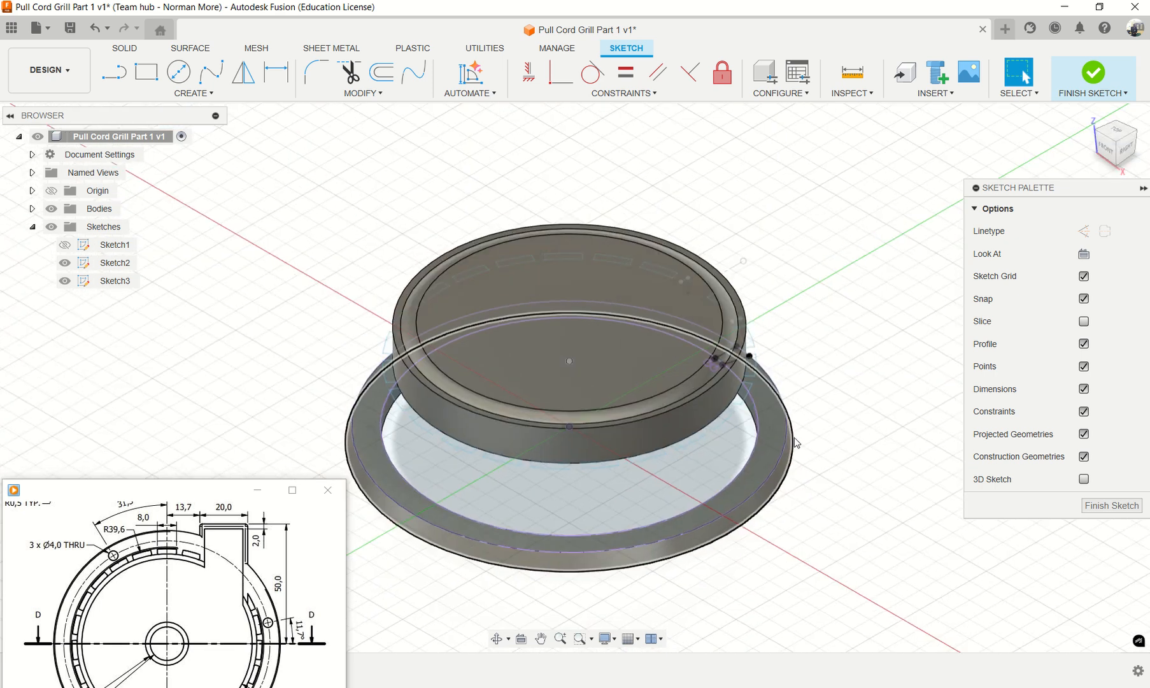
middle_click_drag(861, 528, 696, 558, "shift")
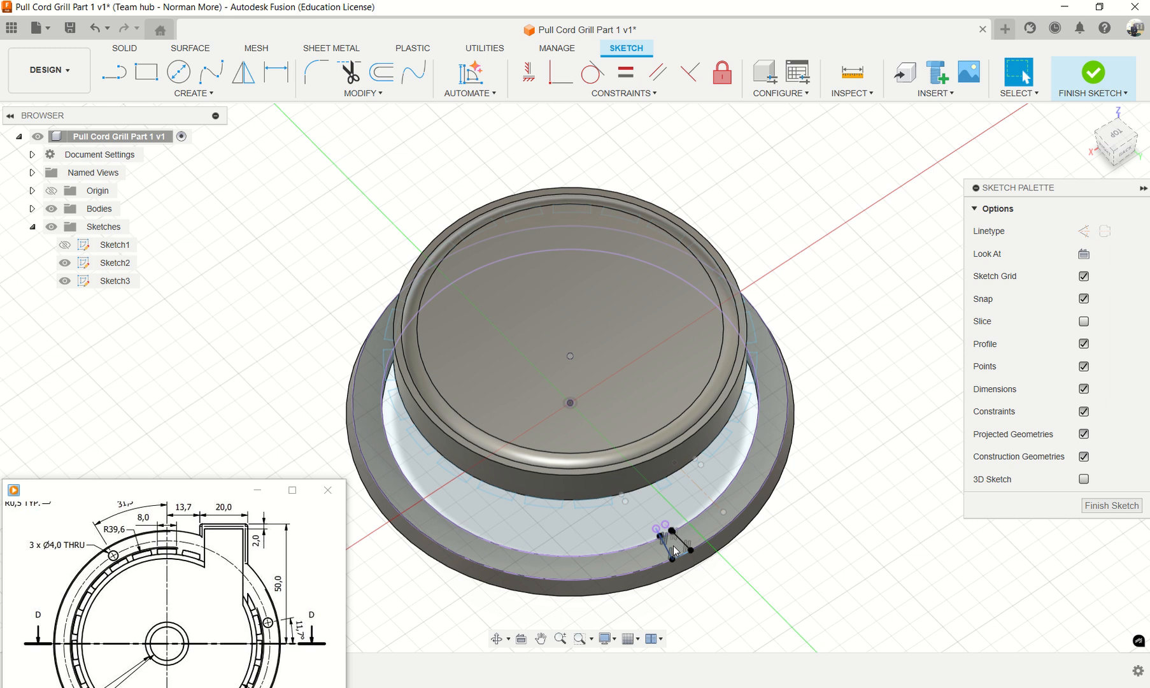
middle_click_drag(801, 523, 713, 463, "shift")
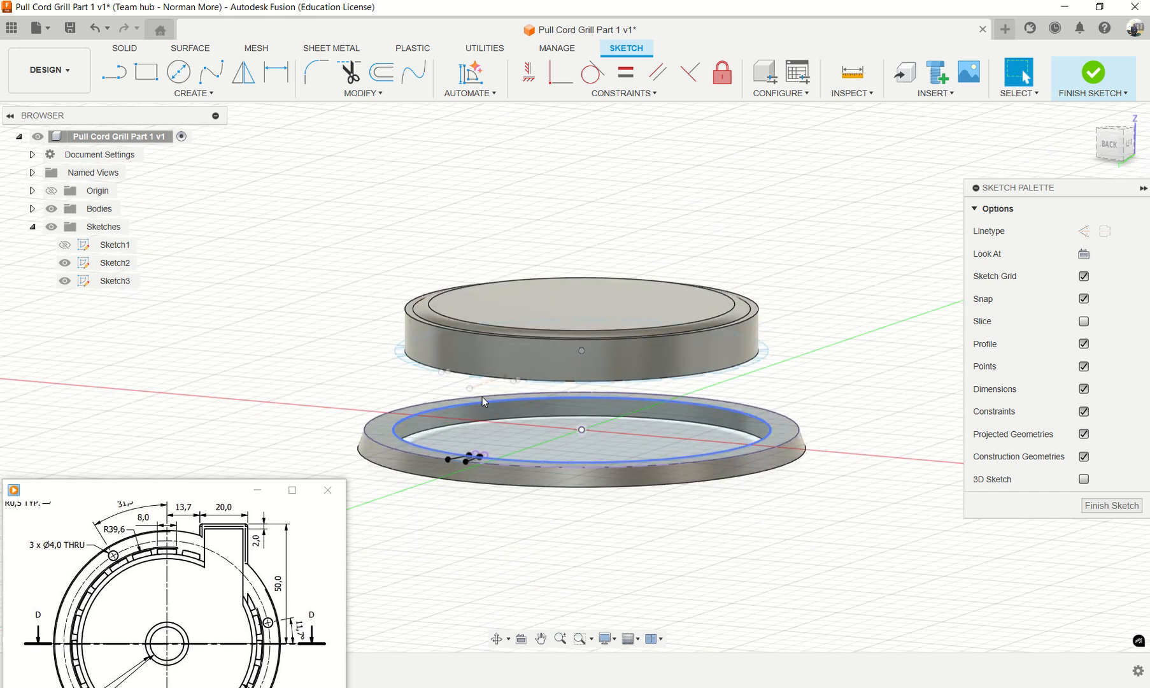
left_click(536, 397)
mouse_move(520, 418)
middle_mouse_down("shift")
mouse_move(559, 465)
mouse_move(632, 434)
middle_mouse_up("shift")
scroll(632, 433, "up", 2)
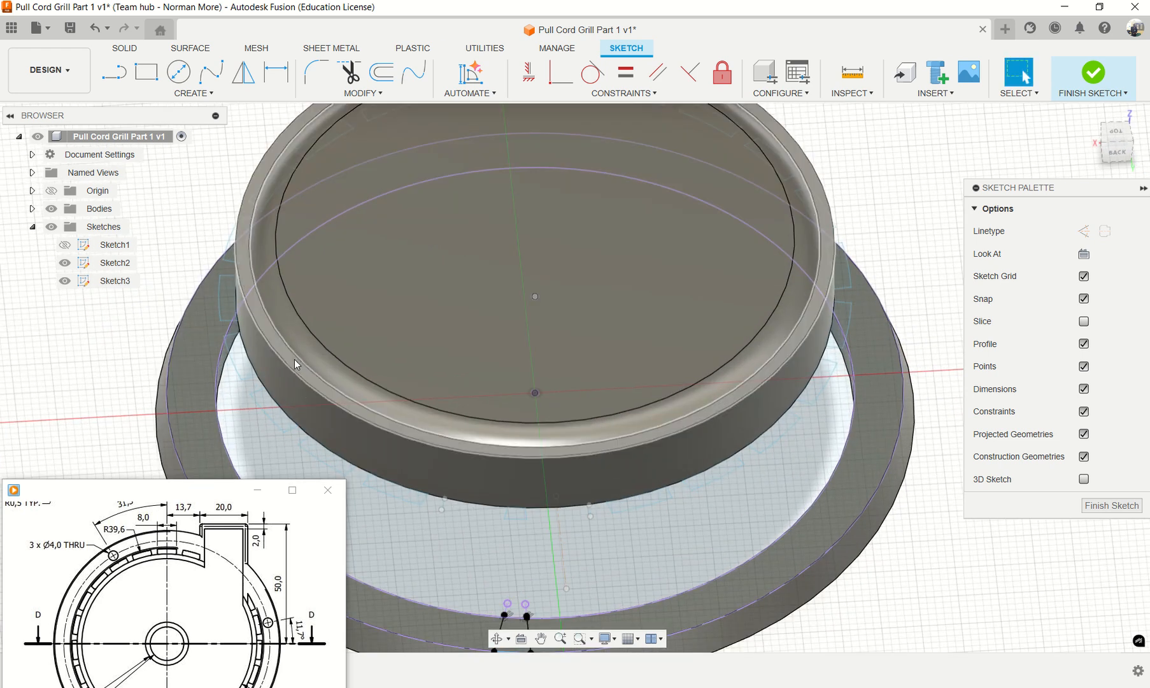
scroll(280, 354, "up", 5)
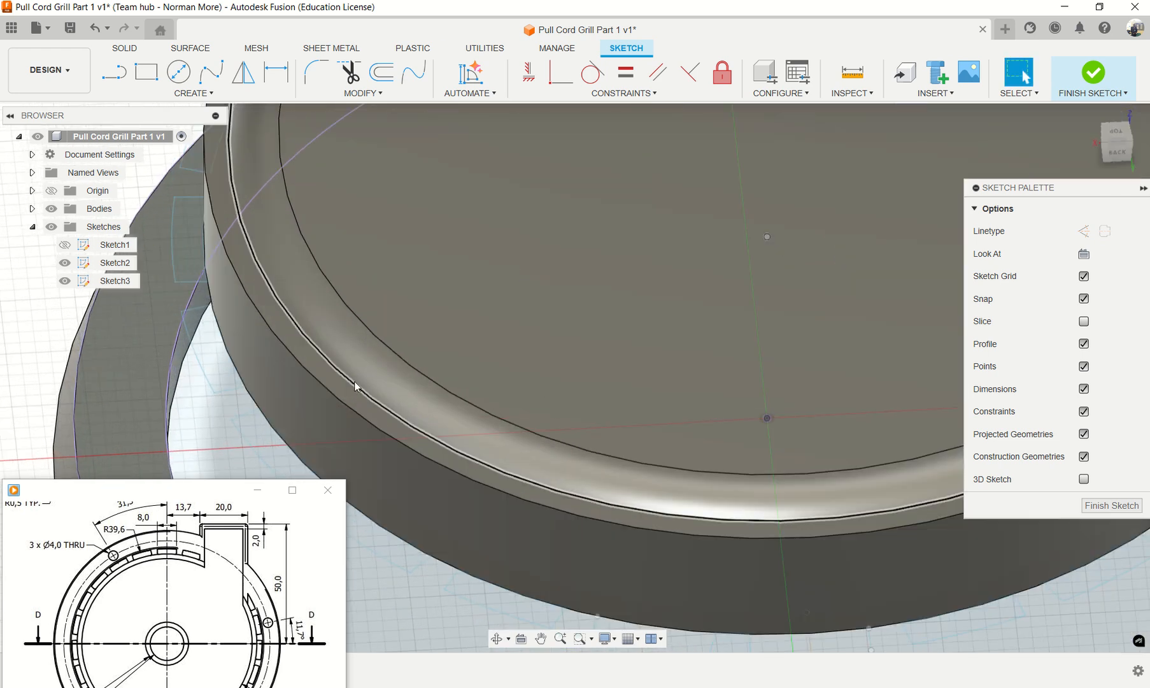
left_click(355, 395)
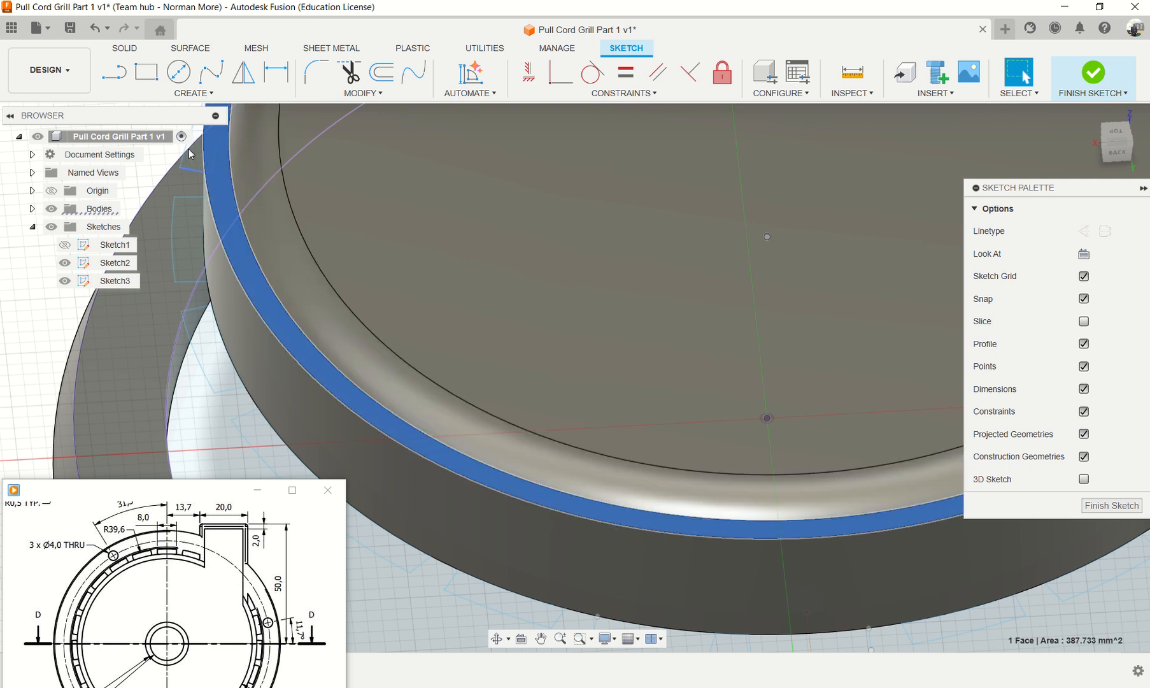
left_click(1092, 72)
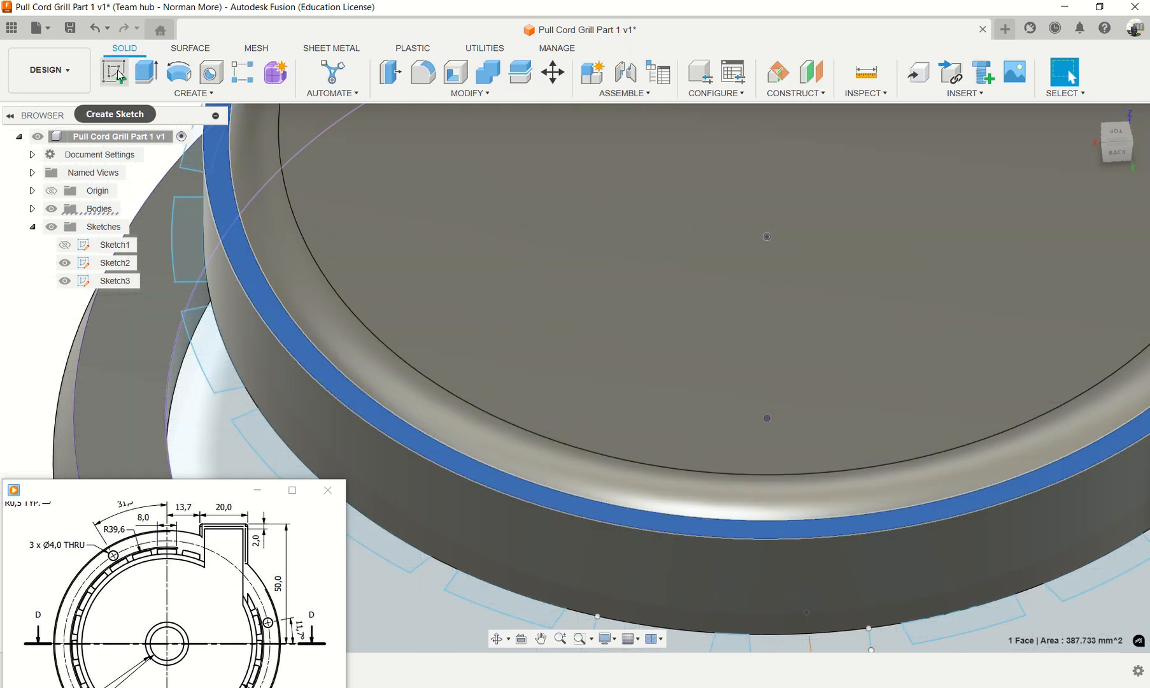
left_click(117, 71)
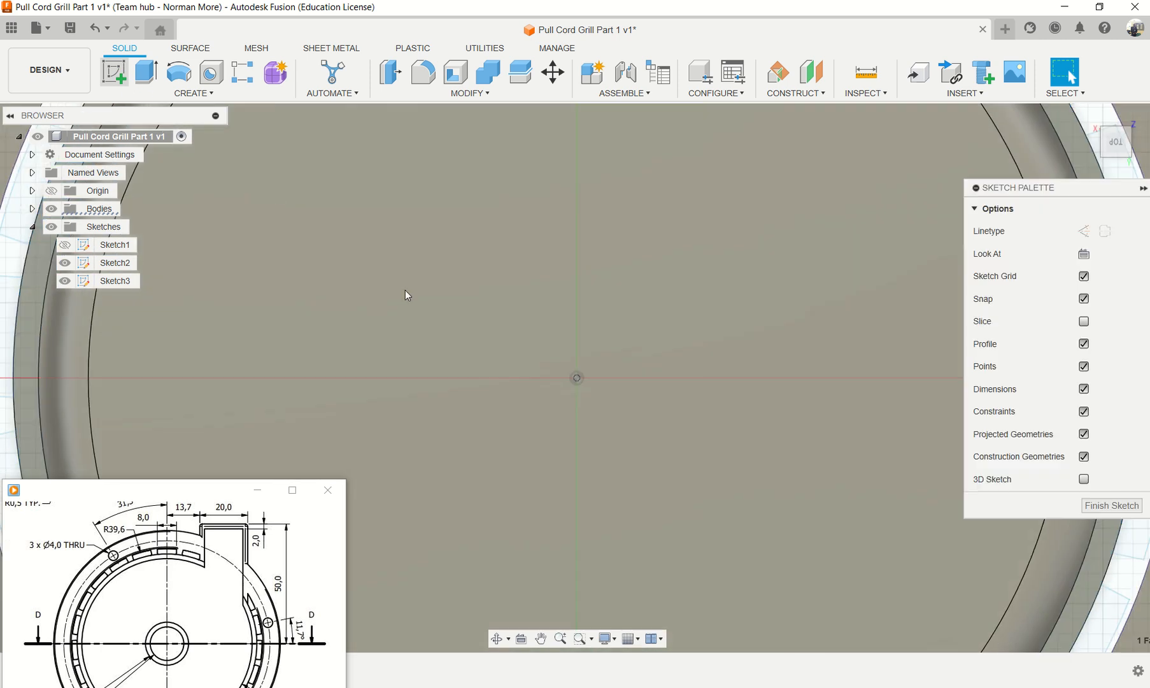
Step: Project the two side lines and the inner arc of the small gap profile into the new sketch, keeping the projection link
scroll(645, 482, "down", 8)
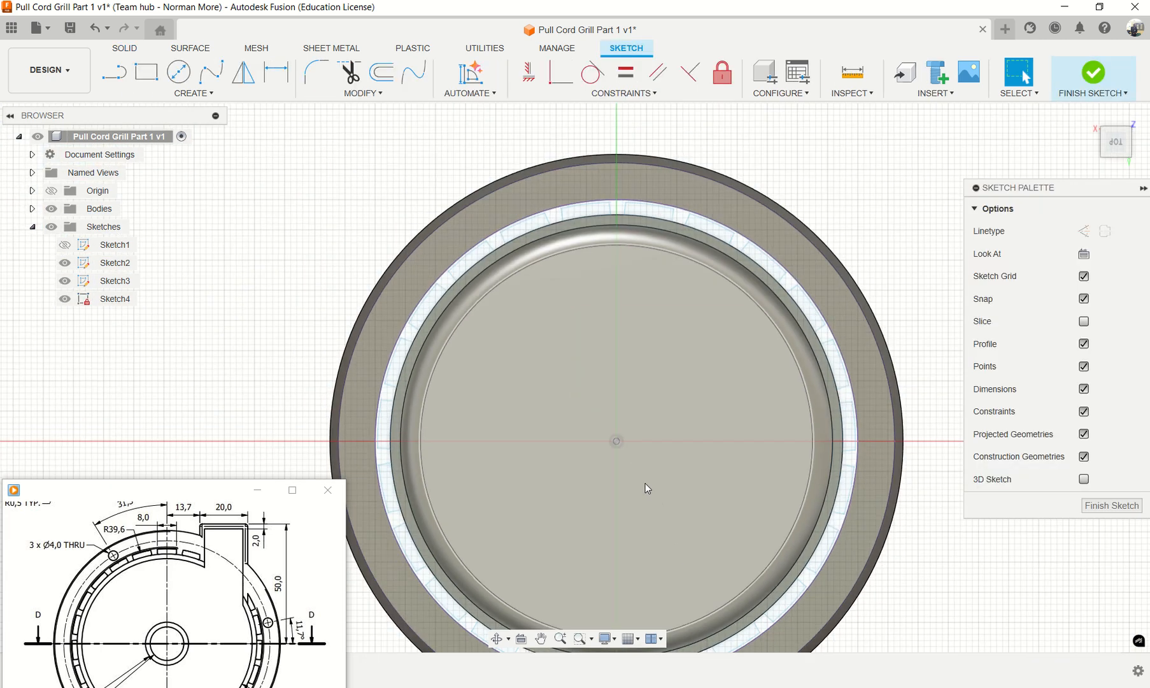
mouse_move(651, 531)
middle_mouse_down()
mouse_move(657, 415)
mouse_move(683, 311)
middle_mouse_up()
scroll(645, 433, "up", 5)
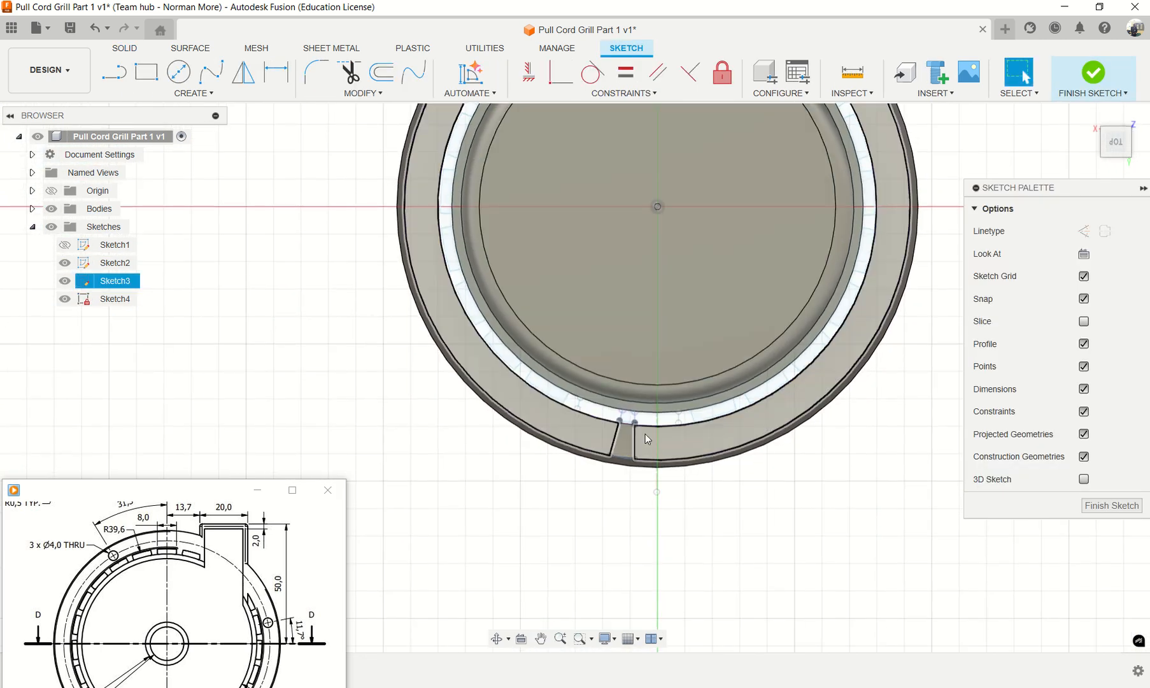
left_click(606, 389)
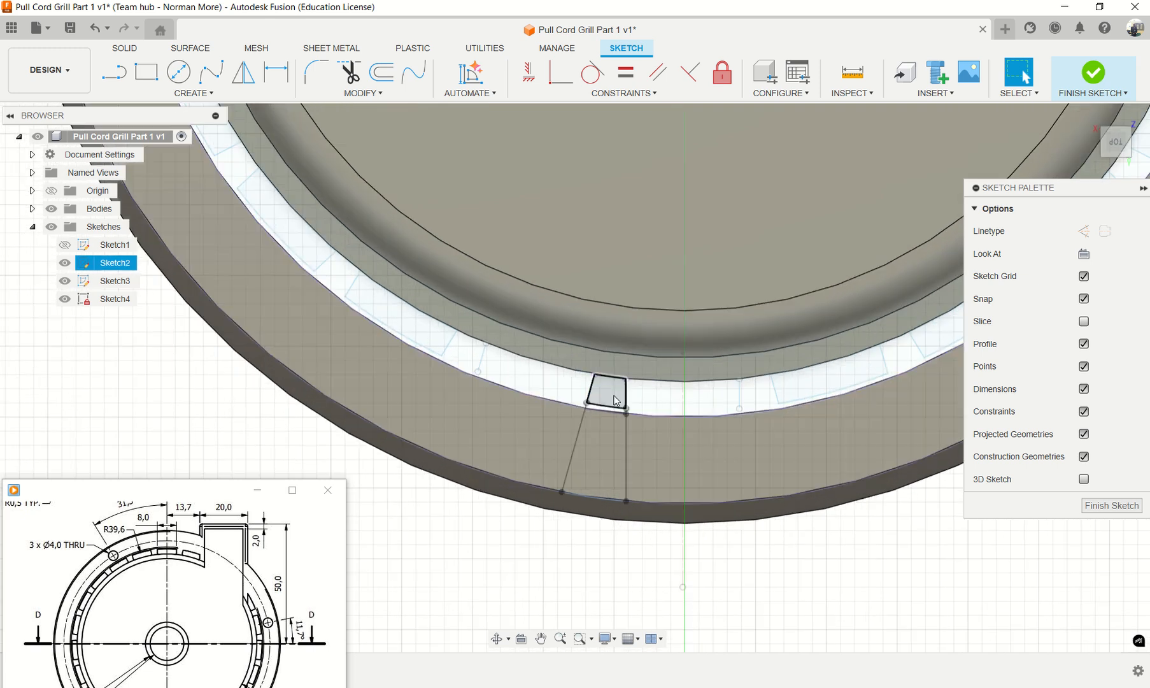
left_click(193, 93)
mouse_move(167, 322)
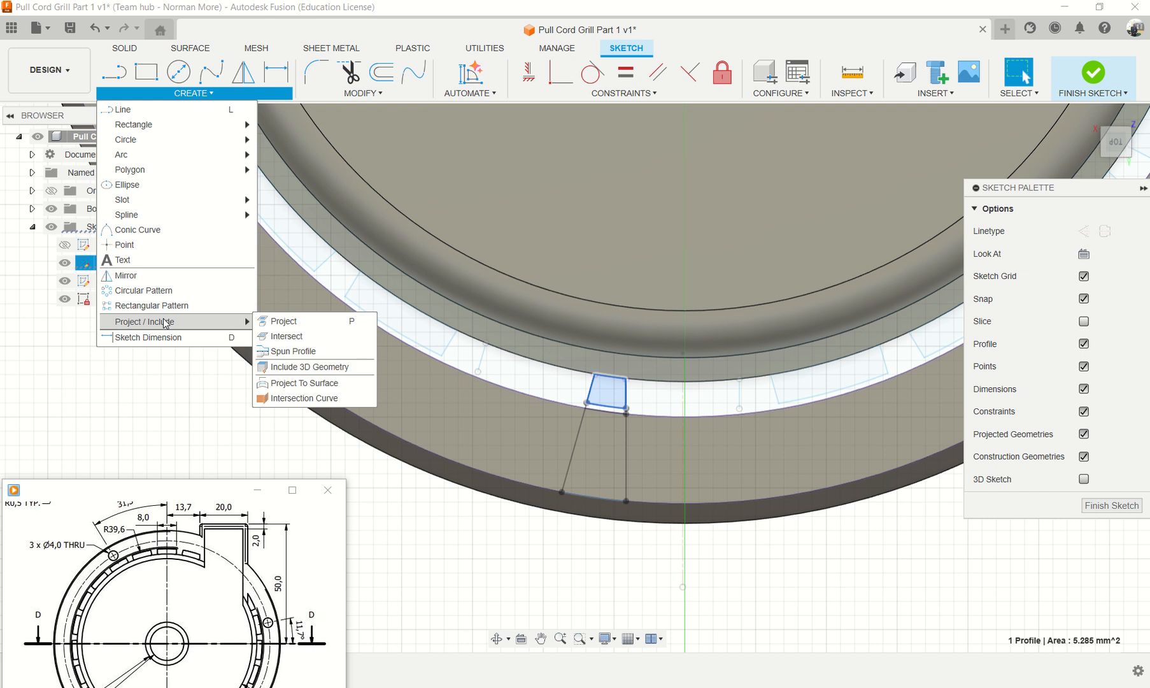
left_click(302, 326)
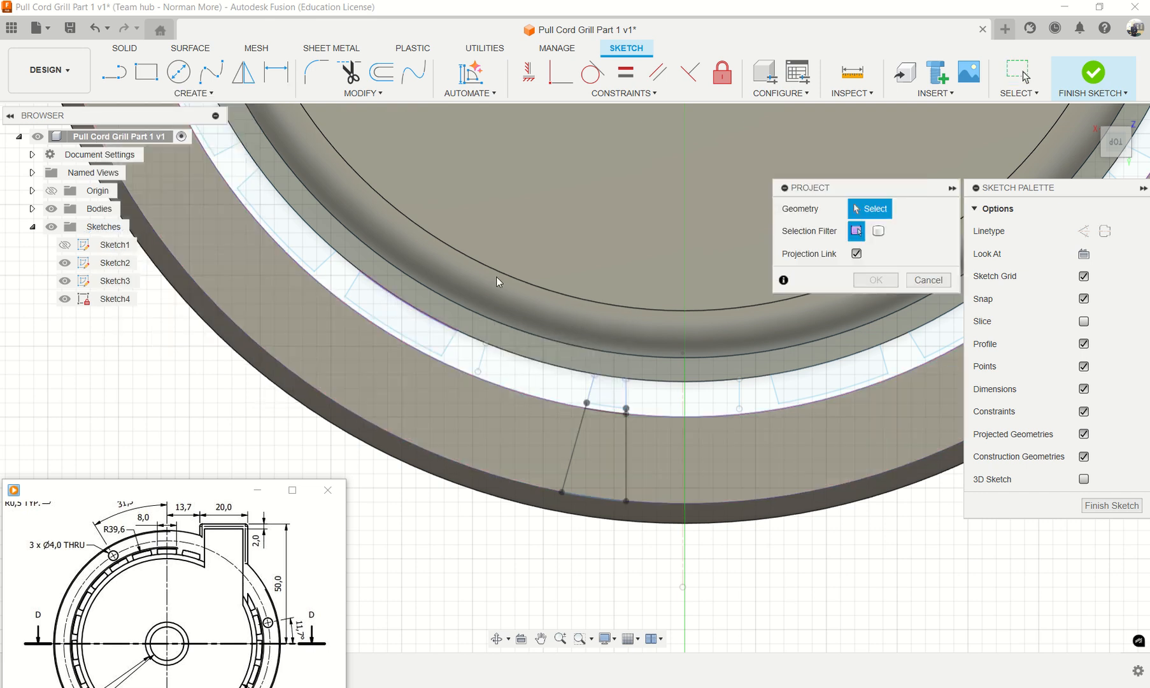
left_click(625, 395)
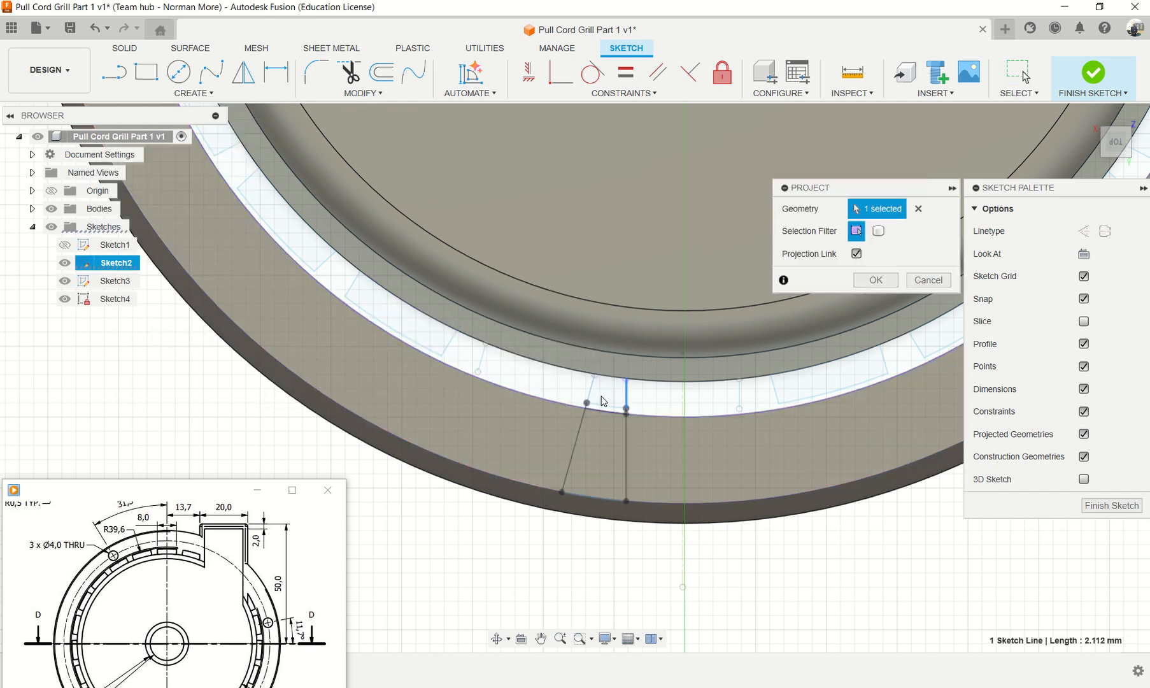
left_click(591, 394)
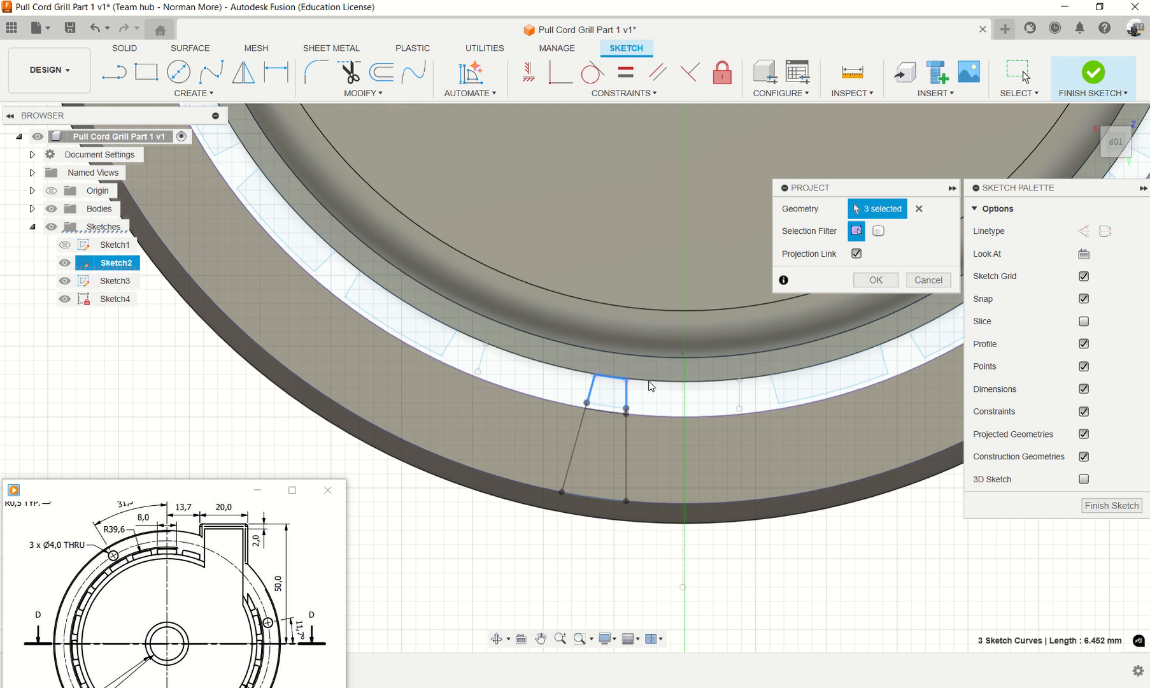
left_click(559, 294)
left_click(885, 284)
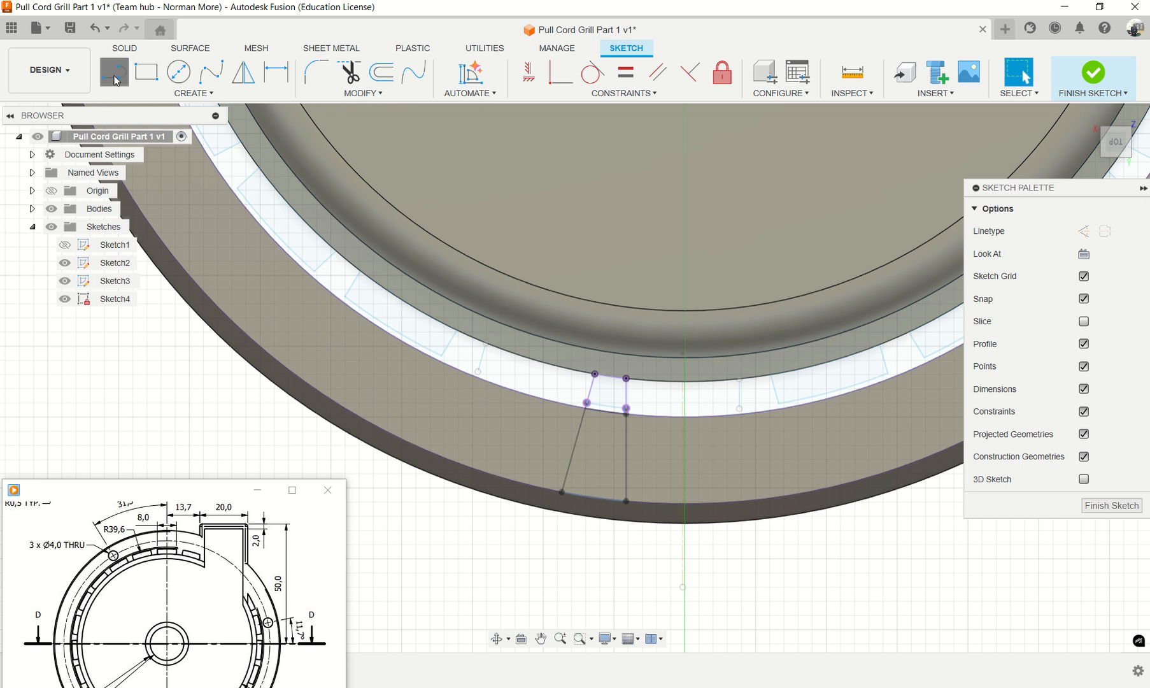
Step: Draw a line about 0.25 mm long onto the cap rim from the slanted side line's inner corner, continuing that line's direction
left_click(116, 81)
scroll(571, 386, "up", 5)
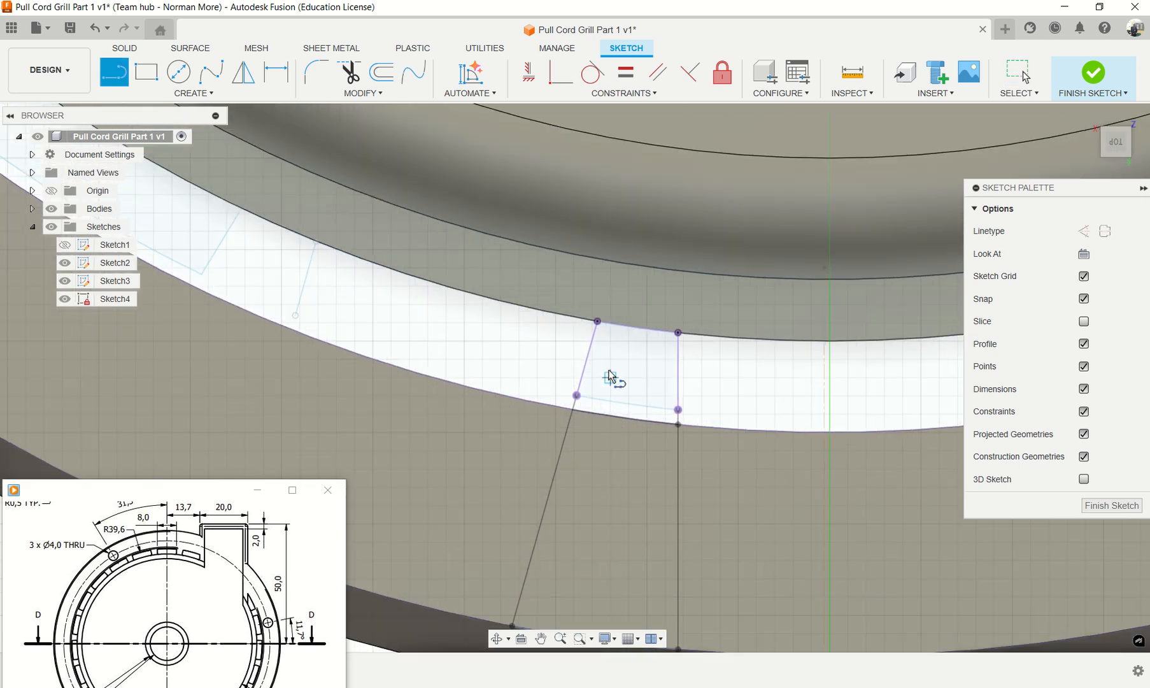
left_click(597, 322)
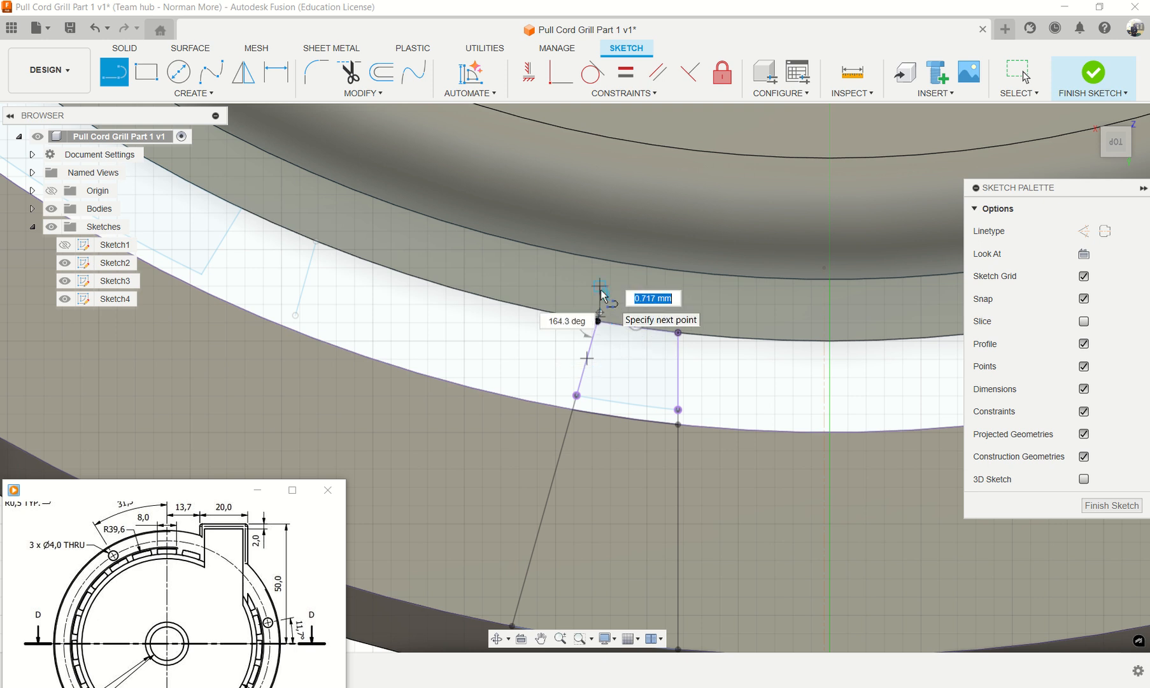
key("Escape")
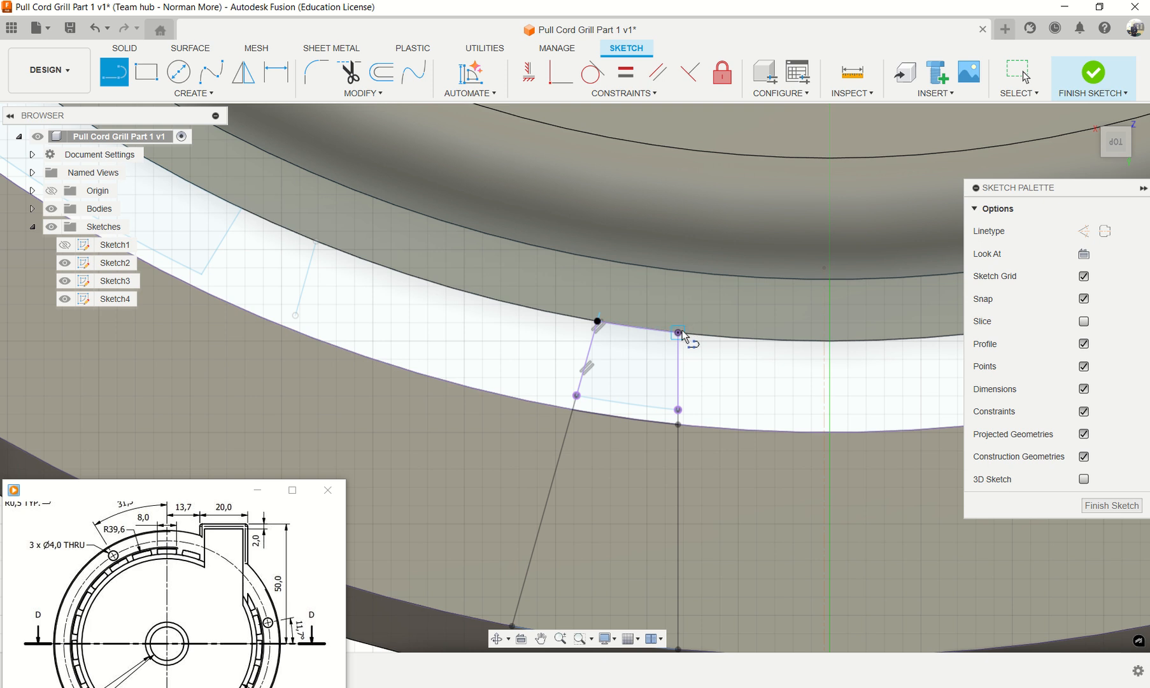
key("Escape")
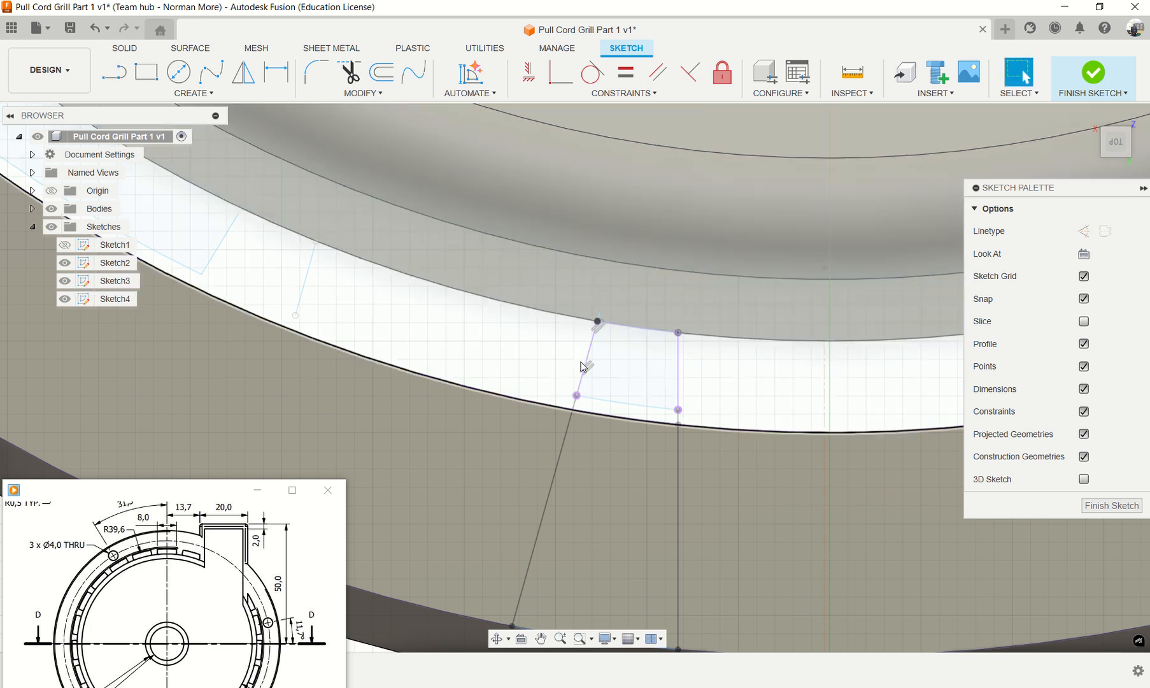
Step: Draw a line about 0.77 mm long onto the cap rim from the other inner corner, continuing the straight side line
left_click(114, 71)
left_click(678, 332)
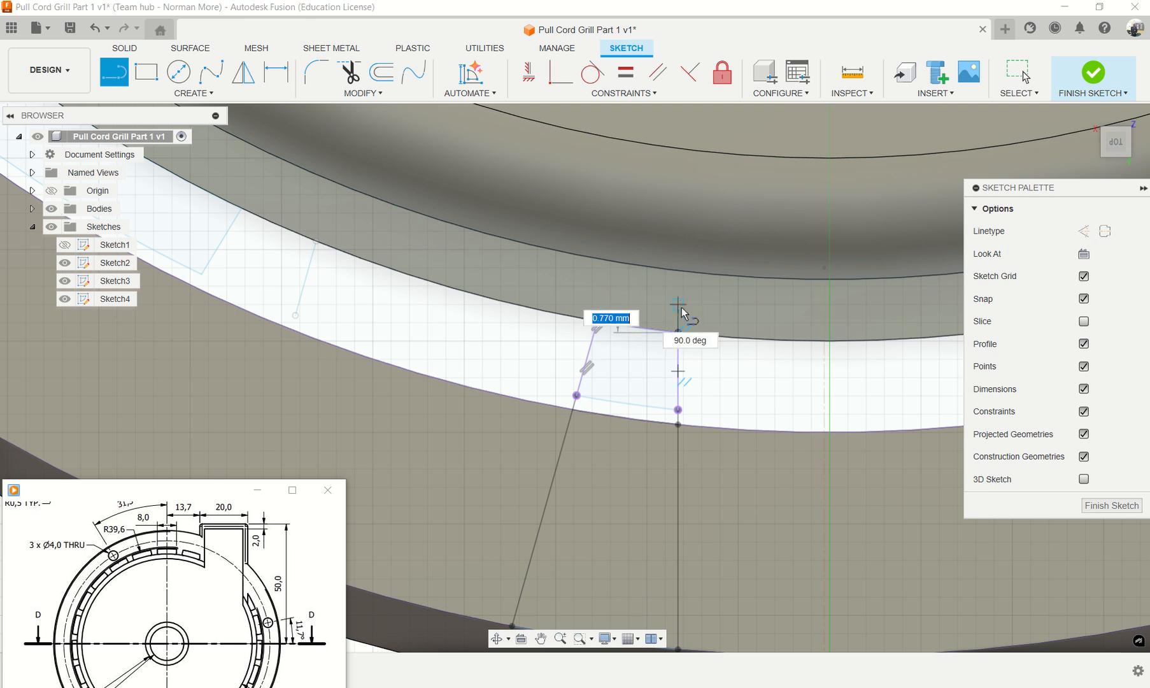
left_click(678, 306)
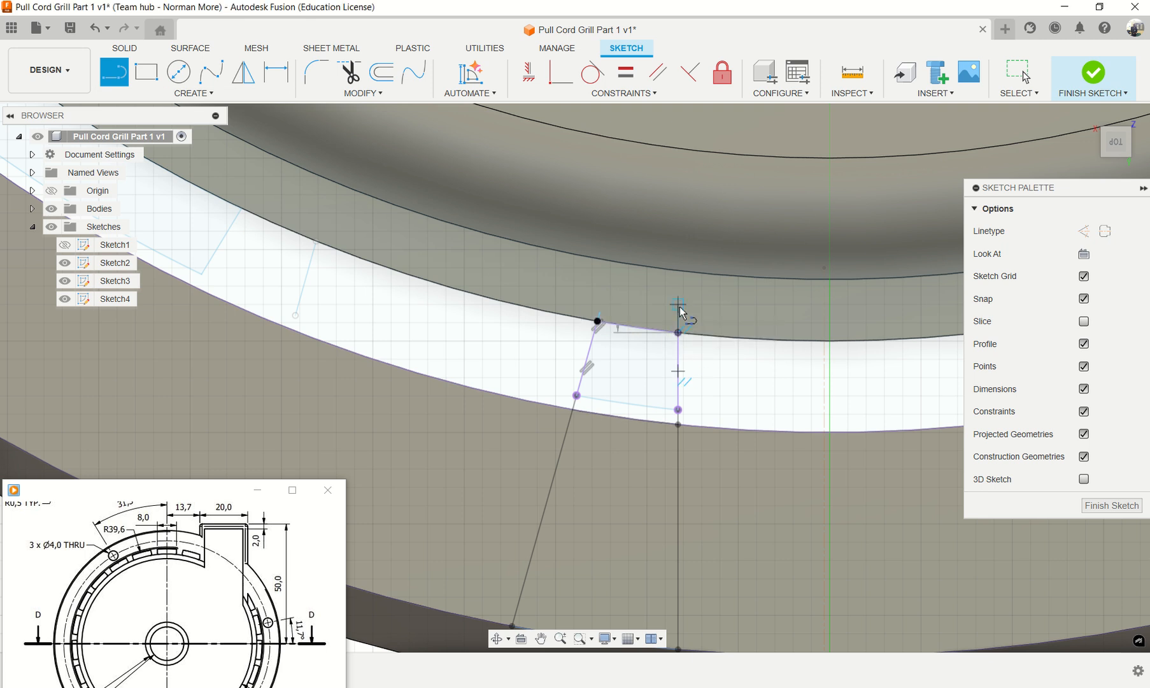
key("Escape")
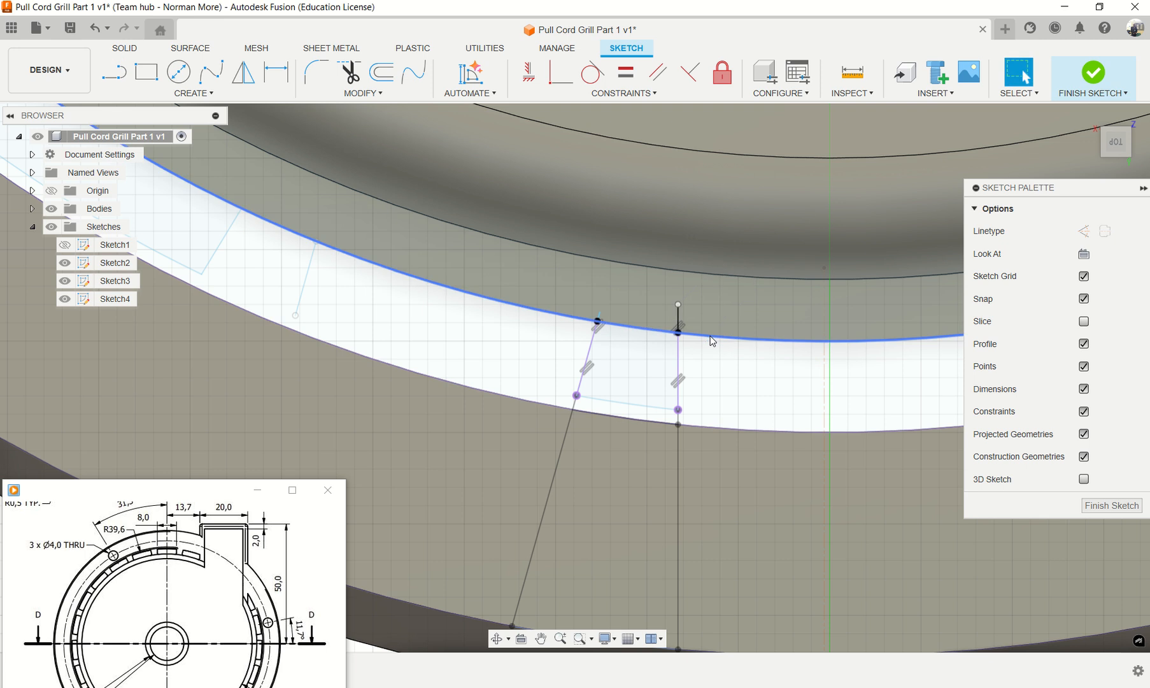
Step: Lengthen the short slanted extension line on the cap rim by moving its free endpoint farther inward
scroll(611, 334, "up", 5)
scroll(609, 333, "up", 2)
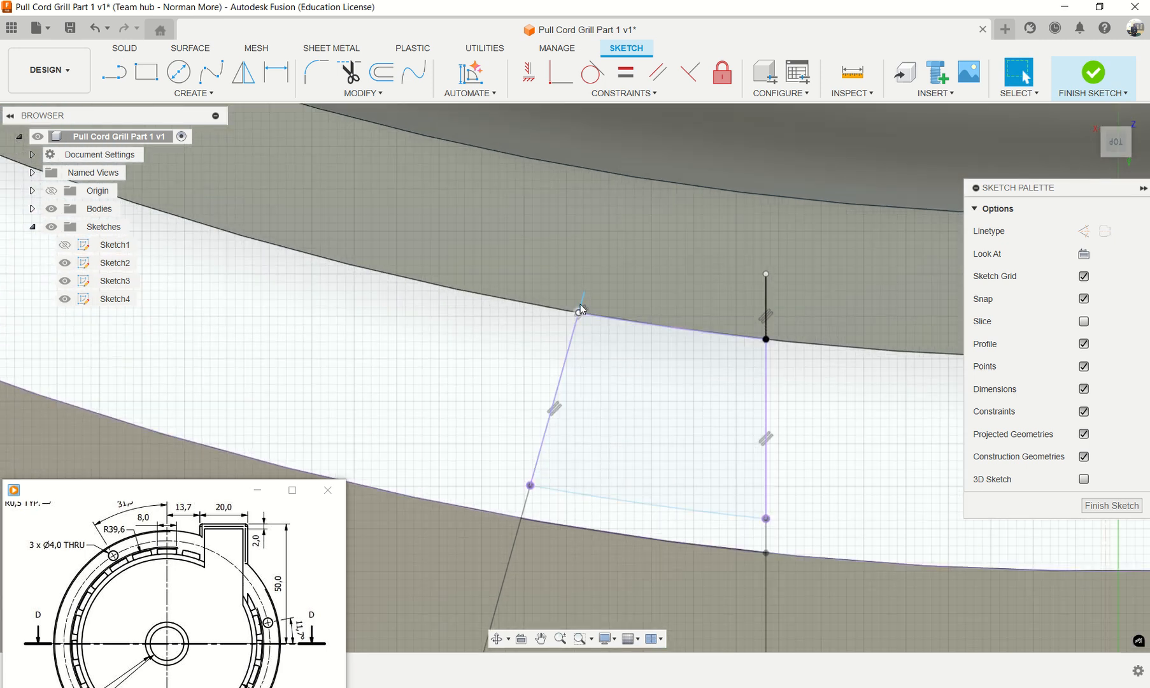
left_click(583, 305)
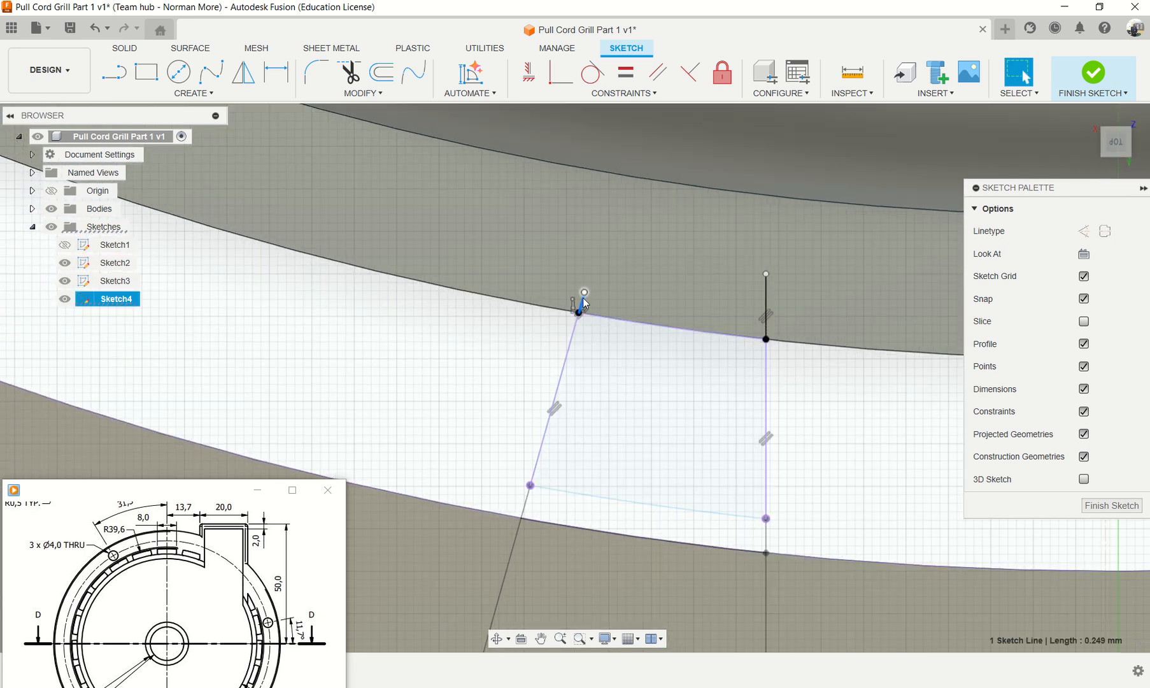
left_click_drag(585, 292, 597, 256)
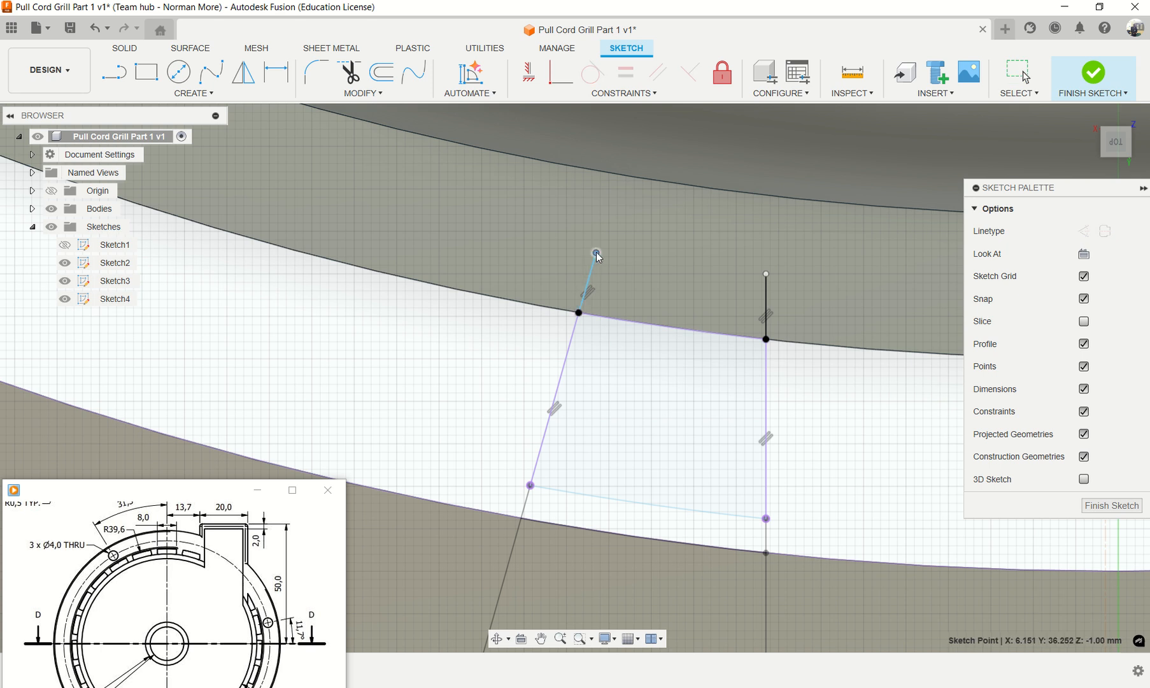
Step: Join the free ends of the two extension lines with a straight line to close the rim profile, and finish the sketch
left_click(123, 88)
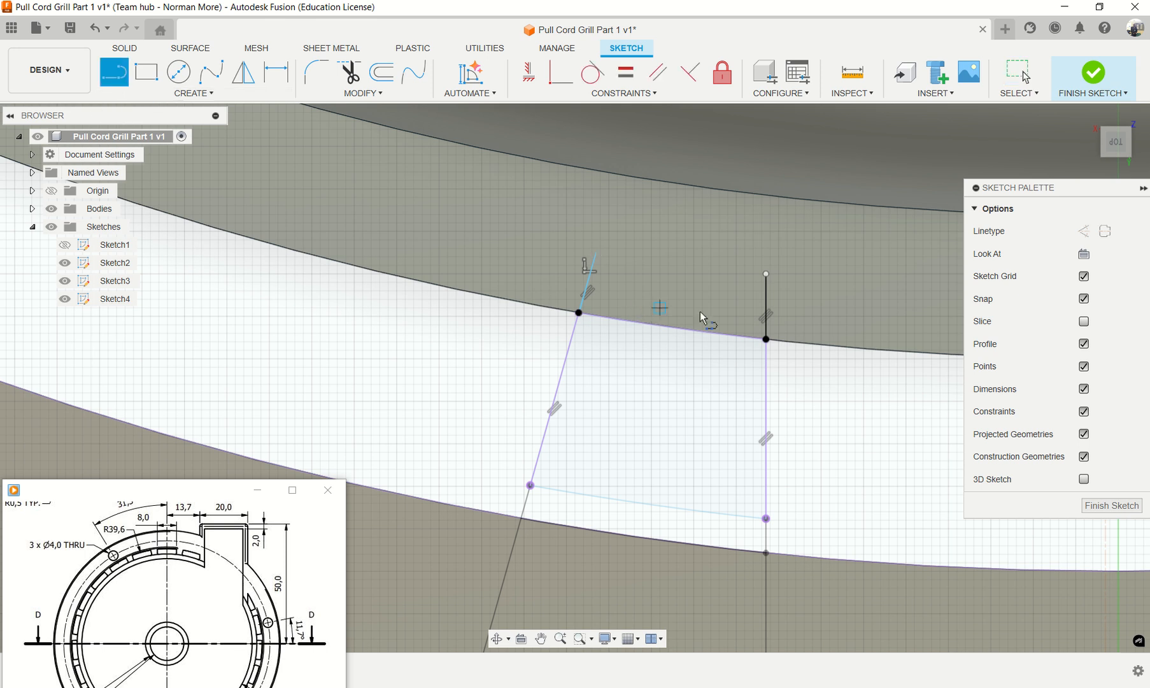
left_click(596, 253)
left_click(765, 274)
left_click(1091, 94)
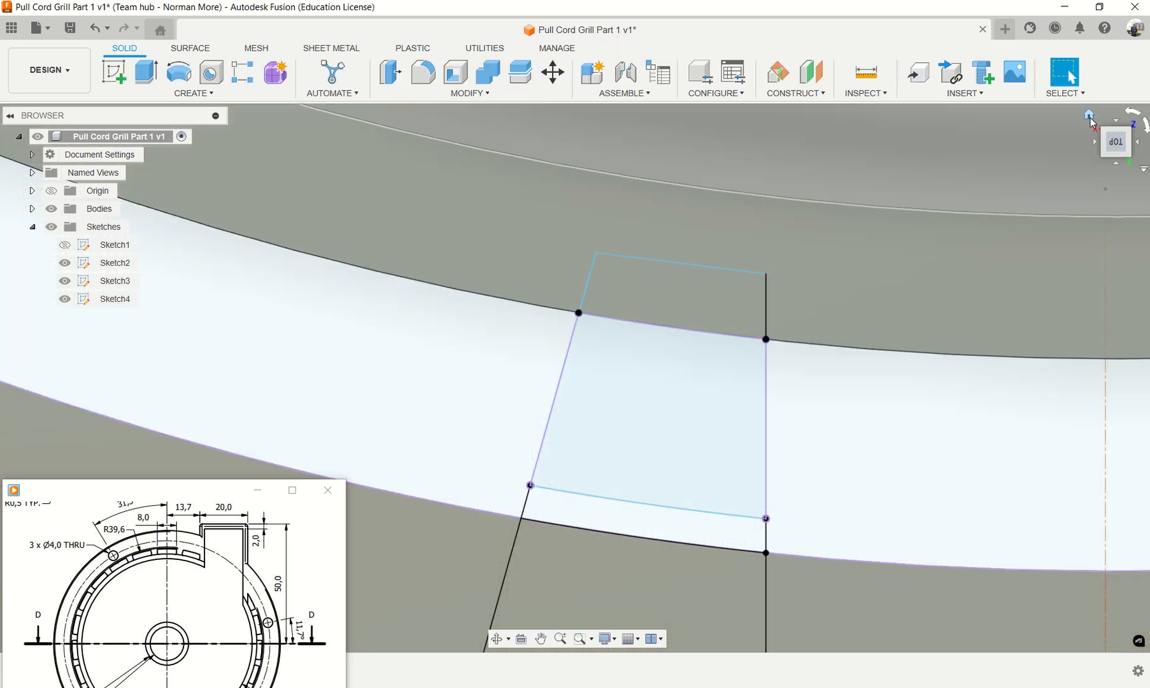
Step: Start a Loft with the four-sided gap profile on the flange face as its first profile
left_click(1090, 116)
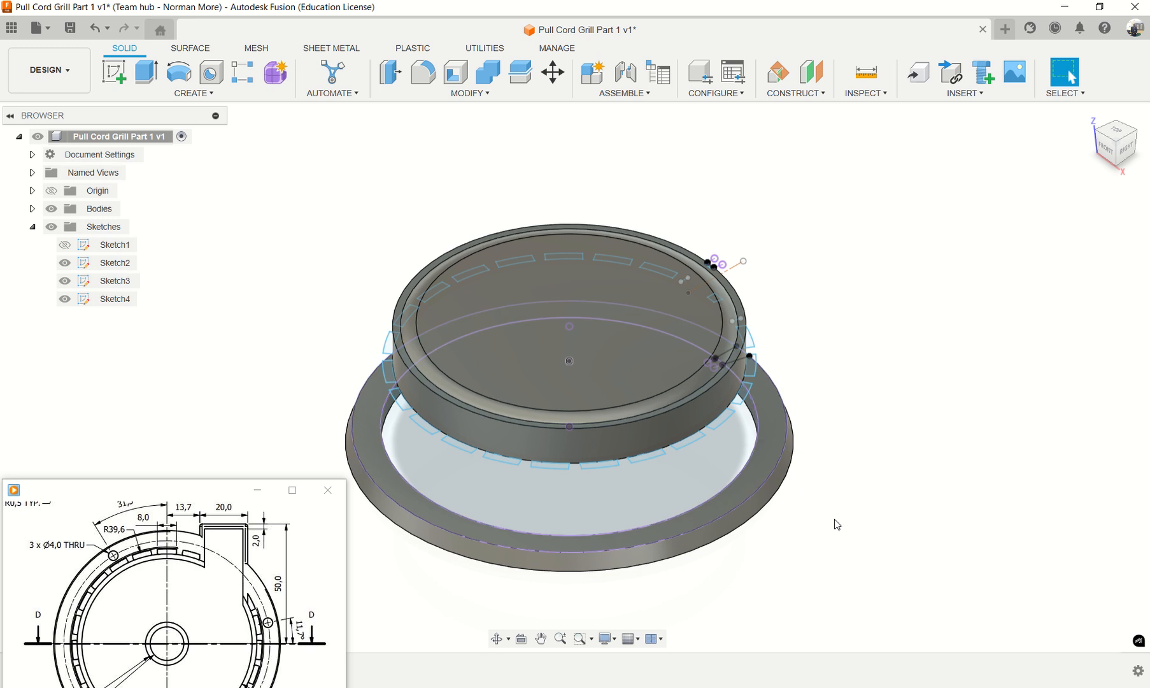
middle_click_drag(859, 544, 683, 543, "shift")
scroll(551, 433, "up", 5)
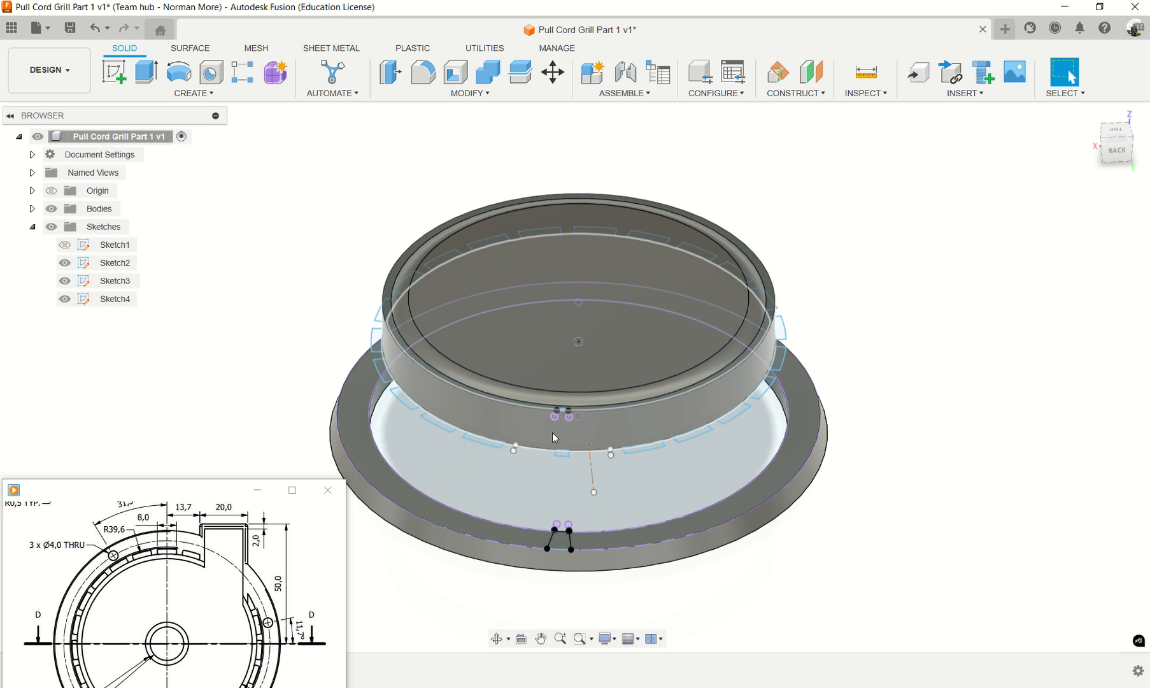
scroll(578, 449, "up", 5)
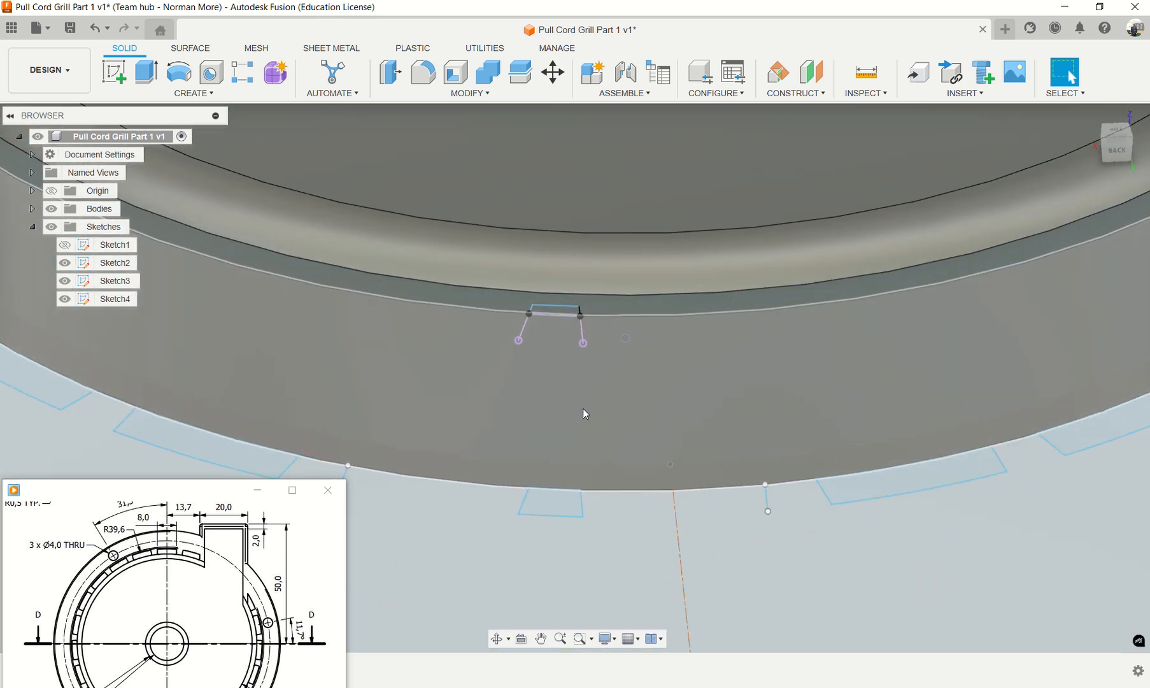
scroll(659, 473, "down", 8)
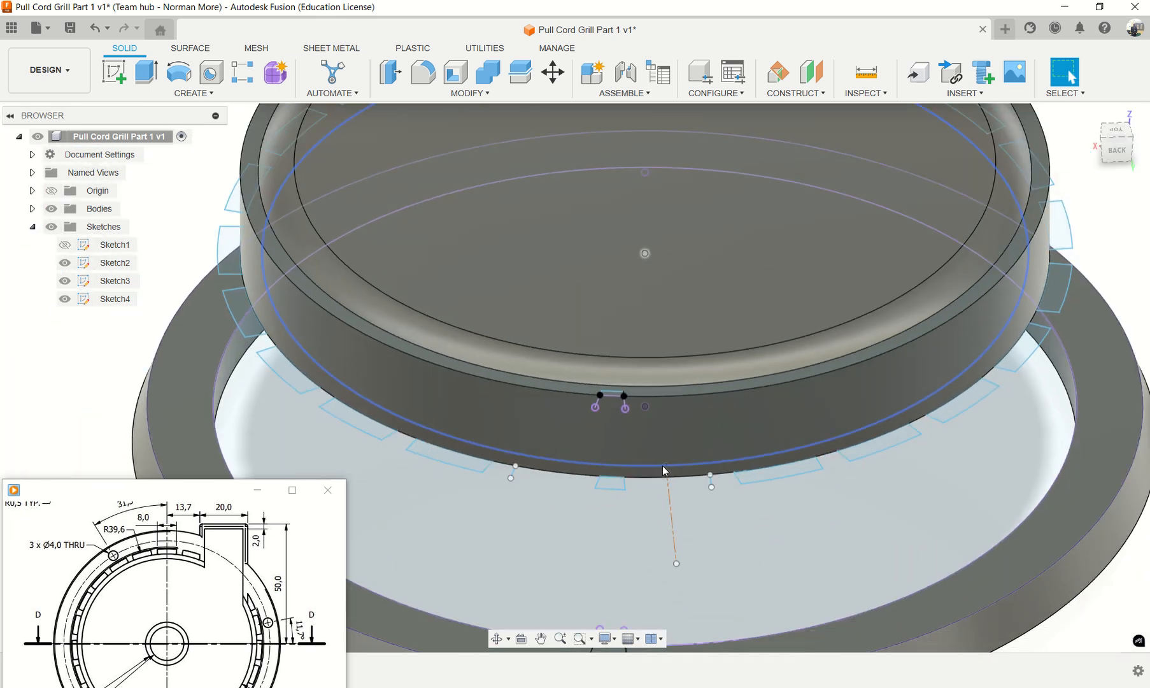
middle_click_drag(772, 556, 877, 622, "shift")
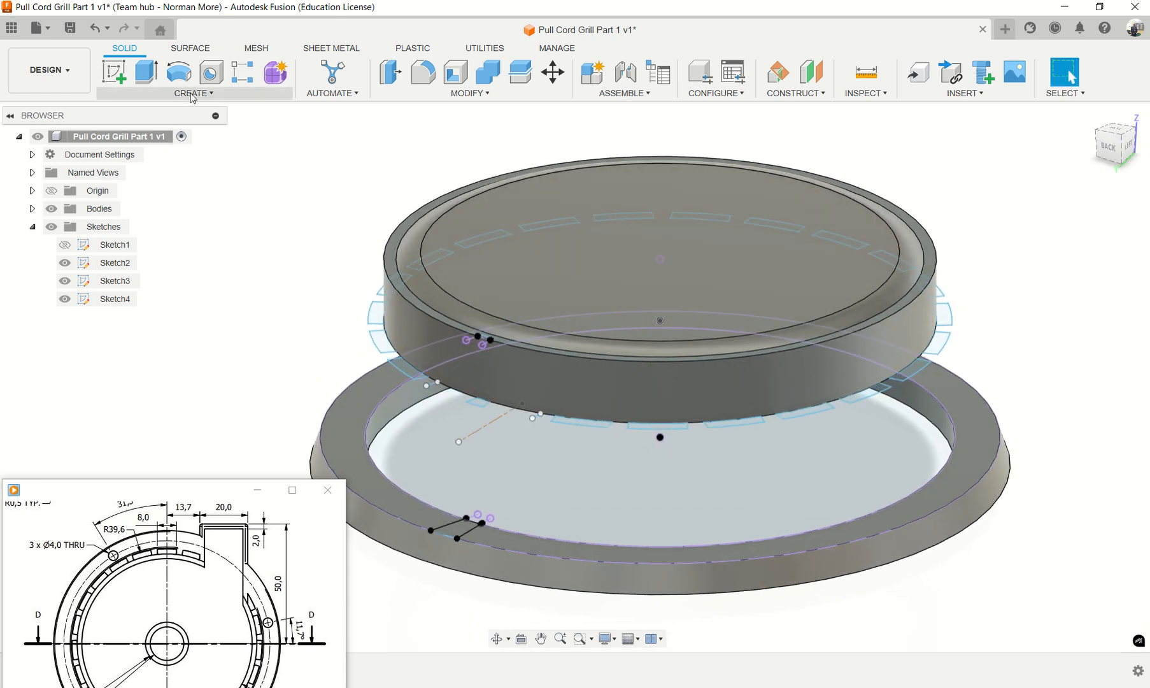
left_click(194, 93)
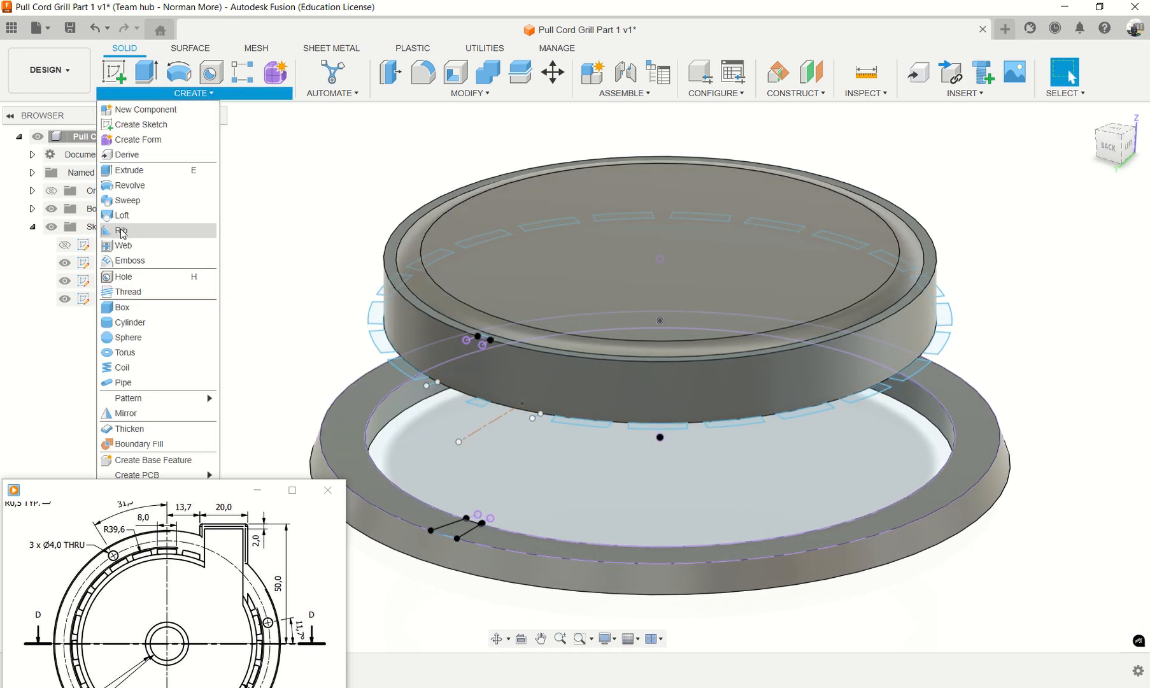
left_click(122, 215)
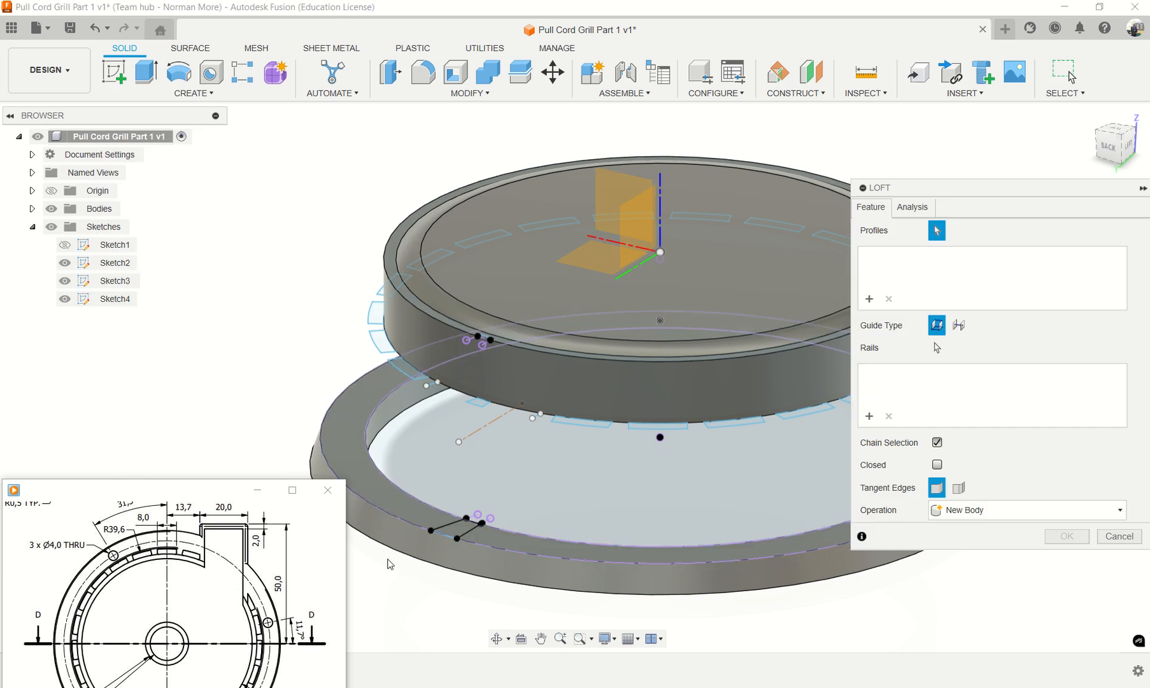
left_click(456, 534)
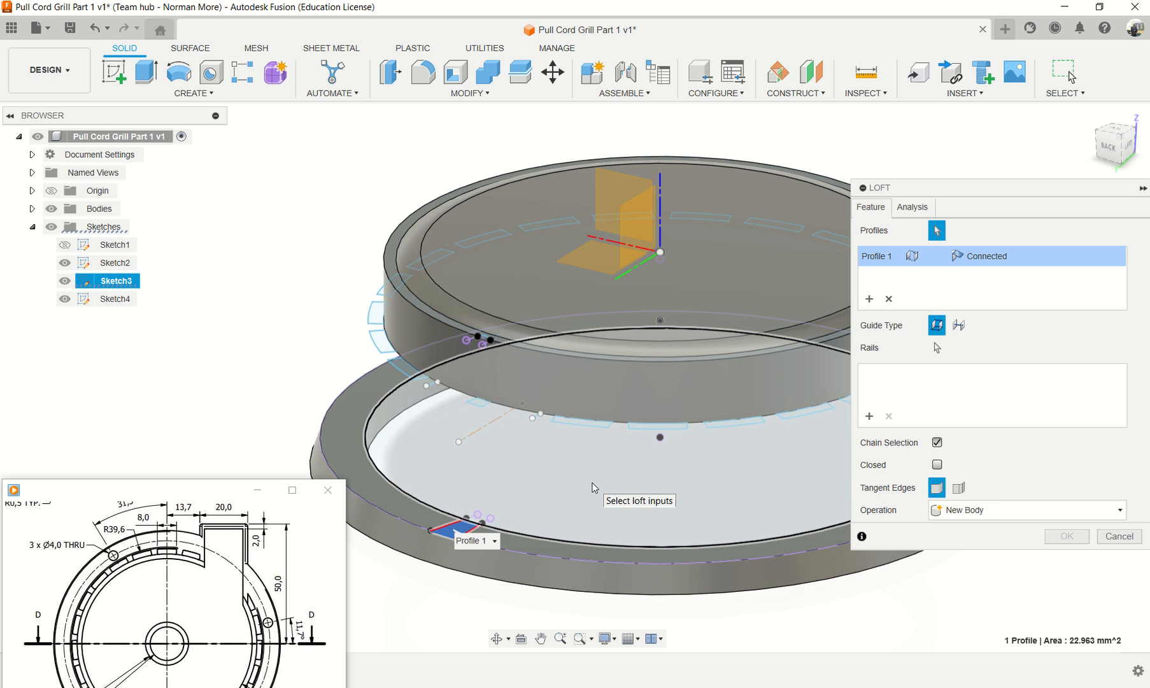
Step: Add the small closed profile on the cap's top rim as the second loft profile
middle_click_drag(592, 483, 592, 535)
scroll(542, 433, "up", 3)
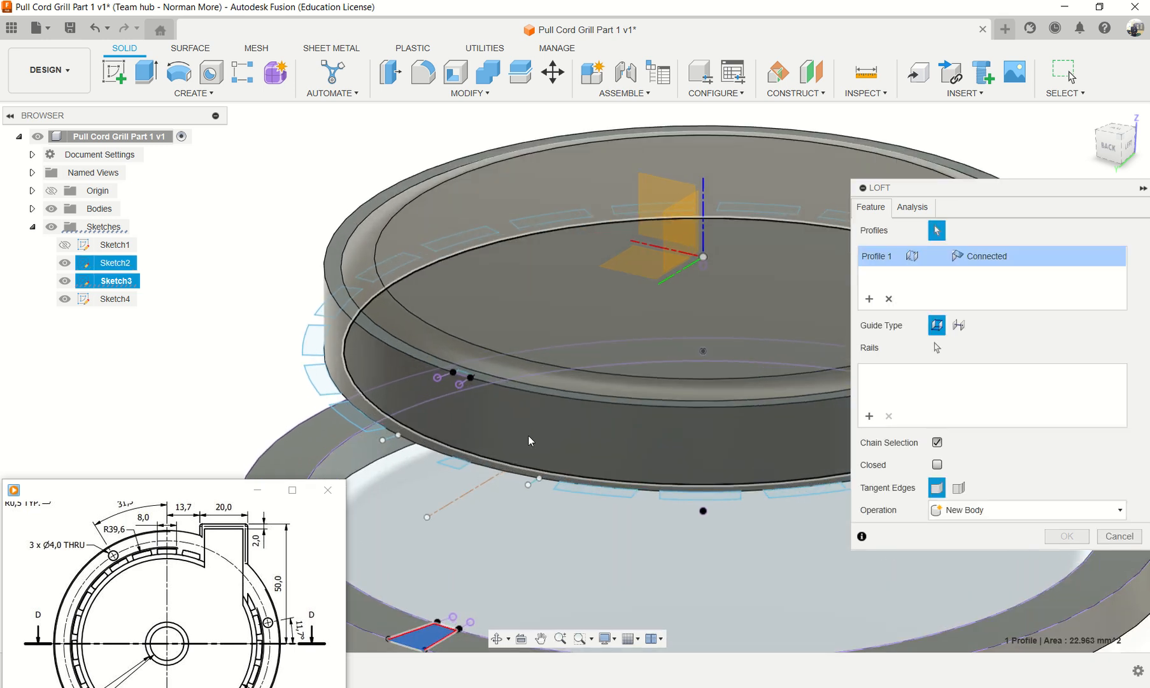
scroll(528, 436, "up", 1)
middle_click_drag(522, 436, 510, 476, "shift")
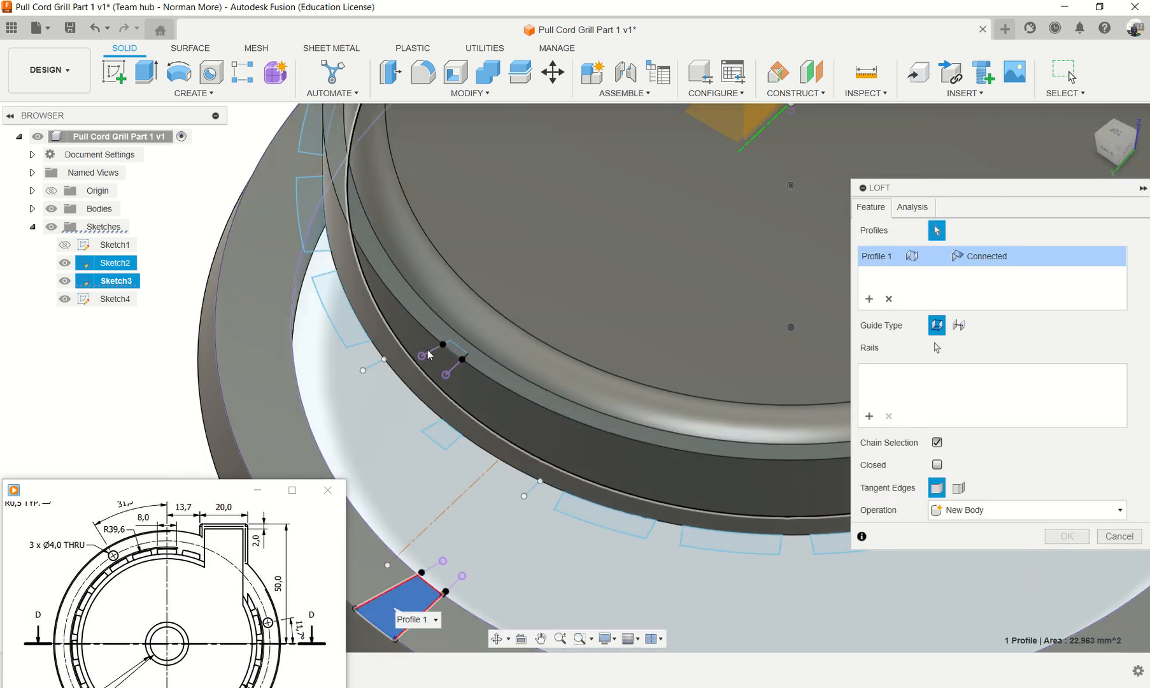
scroll(439, 360, "up", 2)
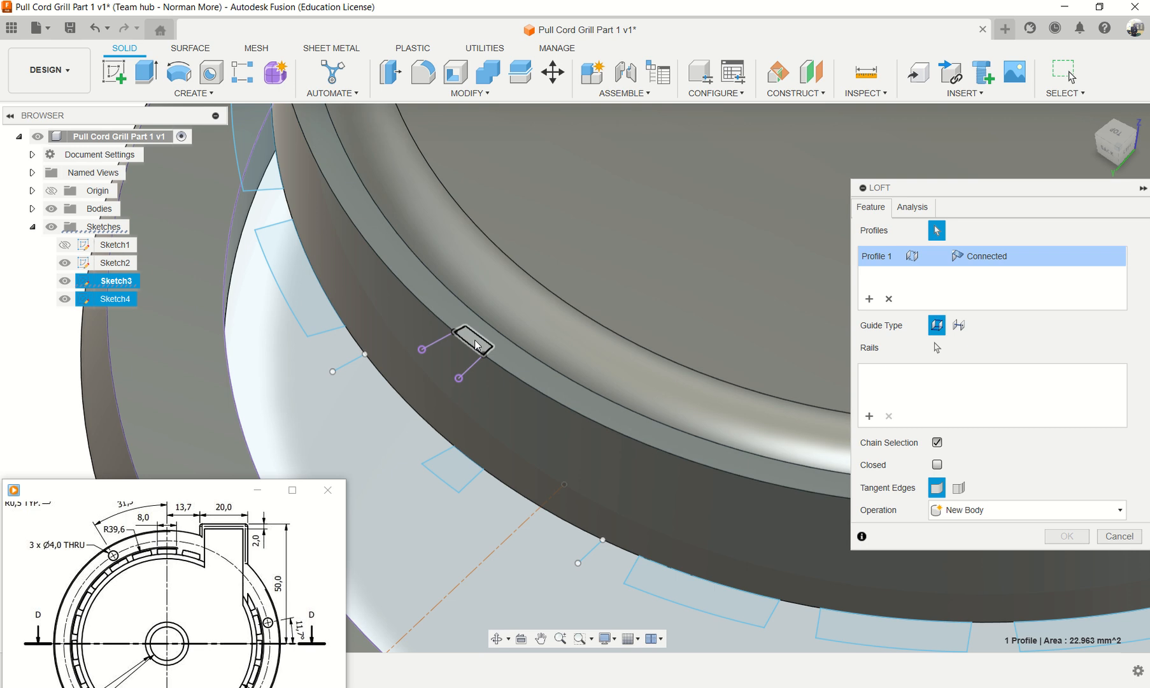
left_click(477, 345)
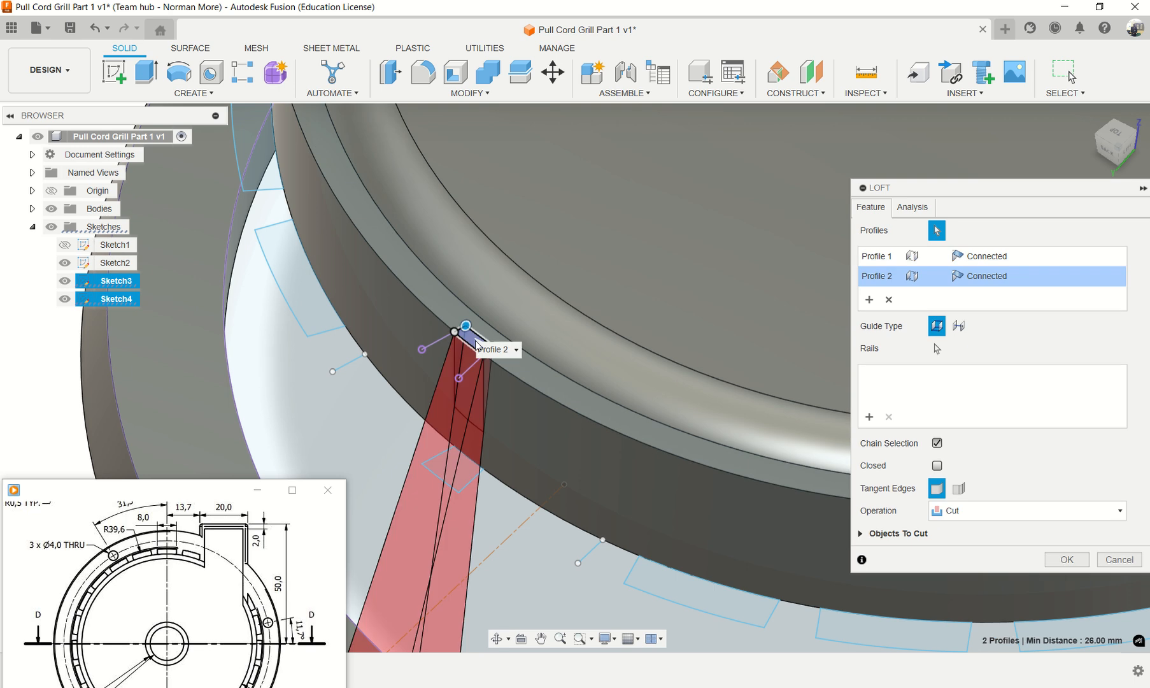
Step: Set the loft operation to Join and create the tapered rib connecting the flange to the cap
left_click(994, 511)
left_click(971, 535)
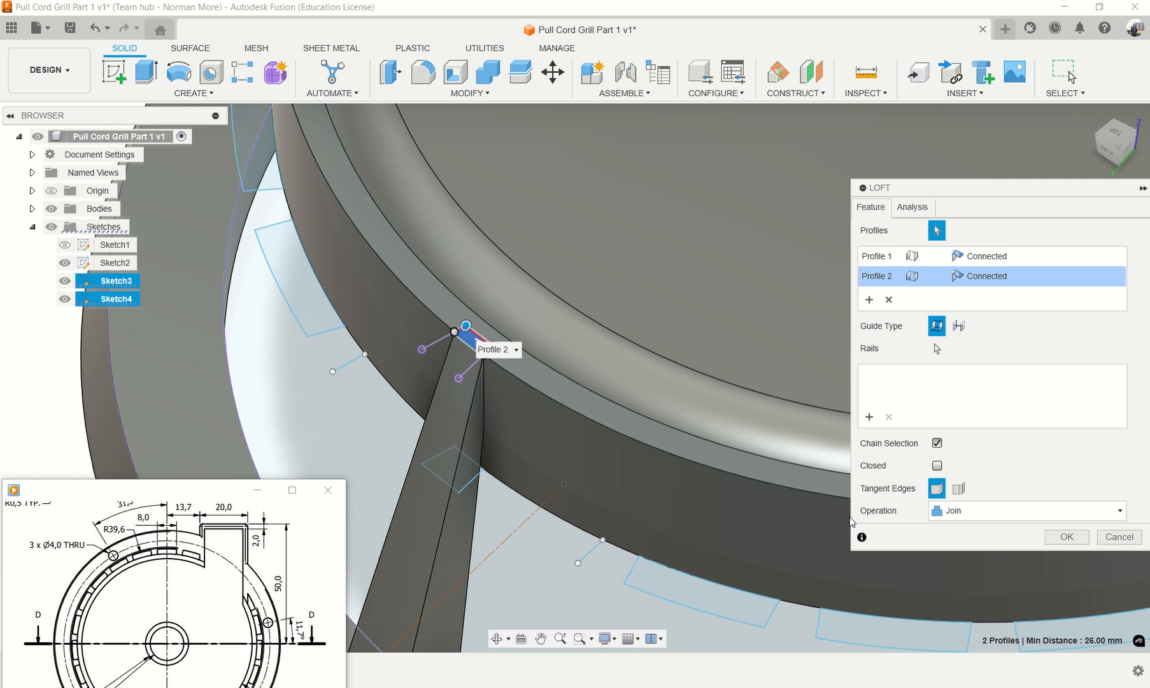
scroll(570, 519, "down", 5)
scroll(568, 499, "down", 2)
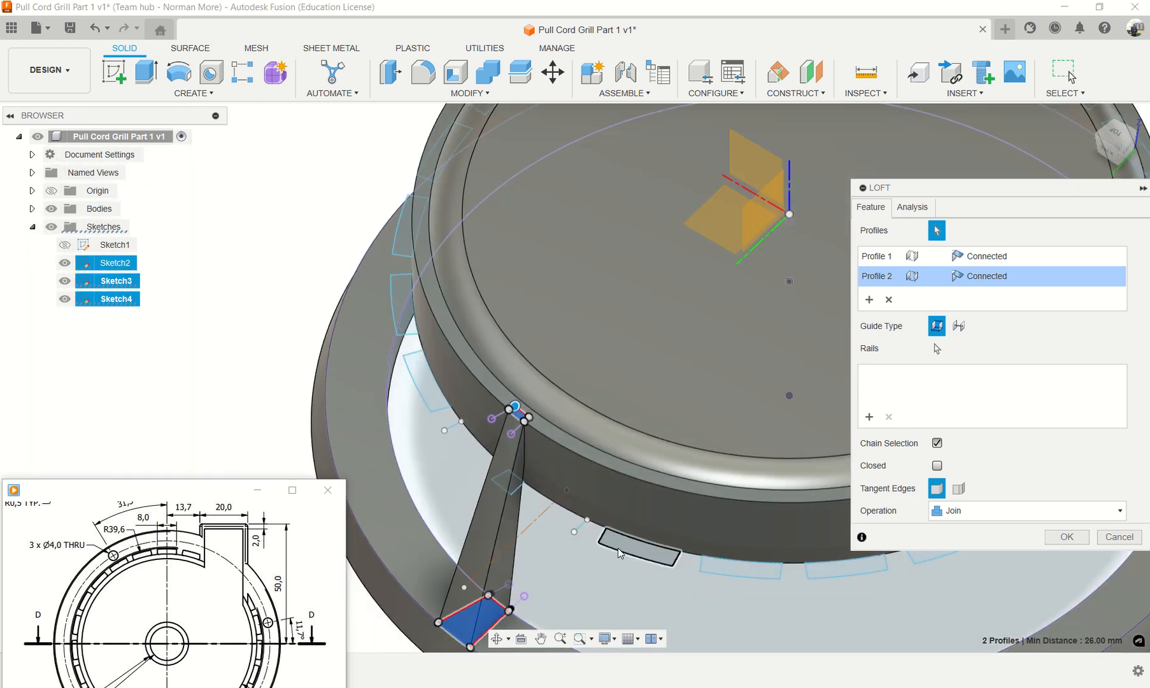
middle_click_drag(633, 542, 611, 511, "shift")
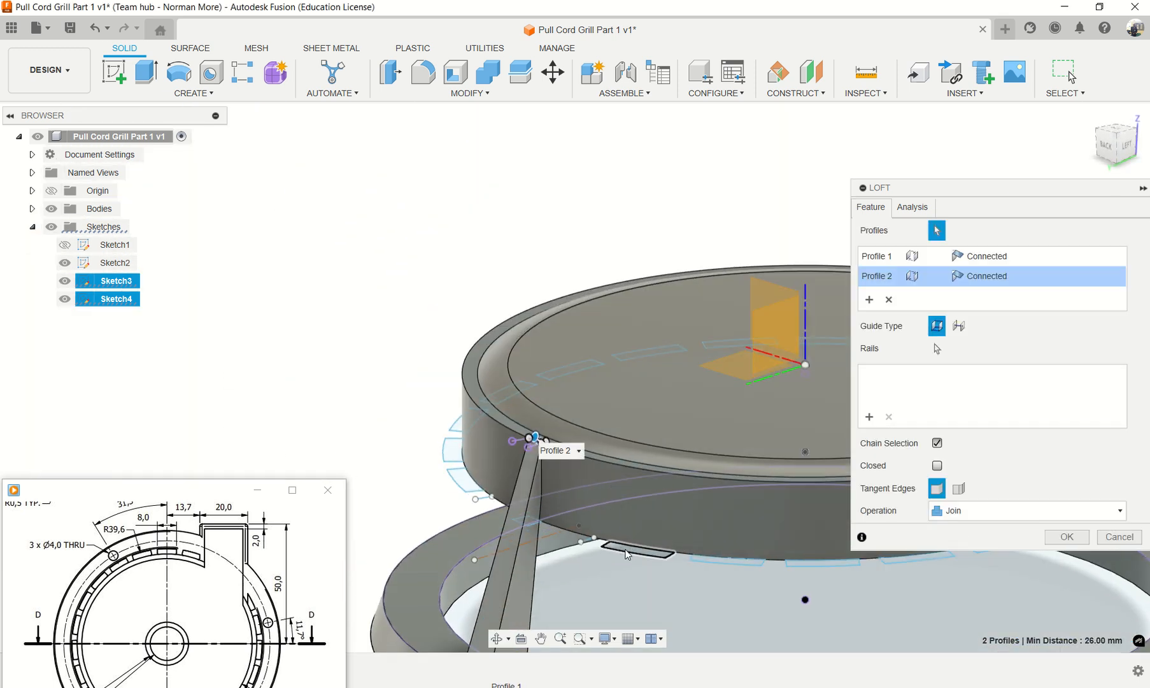
scroll(628, 513, "up", 2)
scroll(632, 515, "down", 3)
middle_click_drag(766, 623, 691, 408)
left_click(1066, 536)
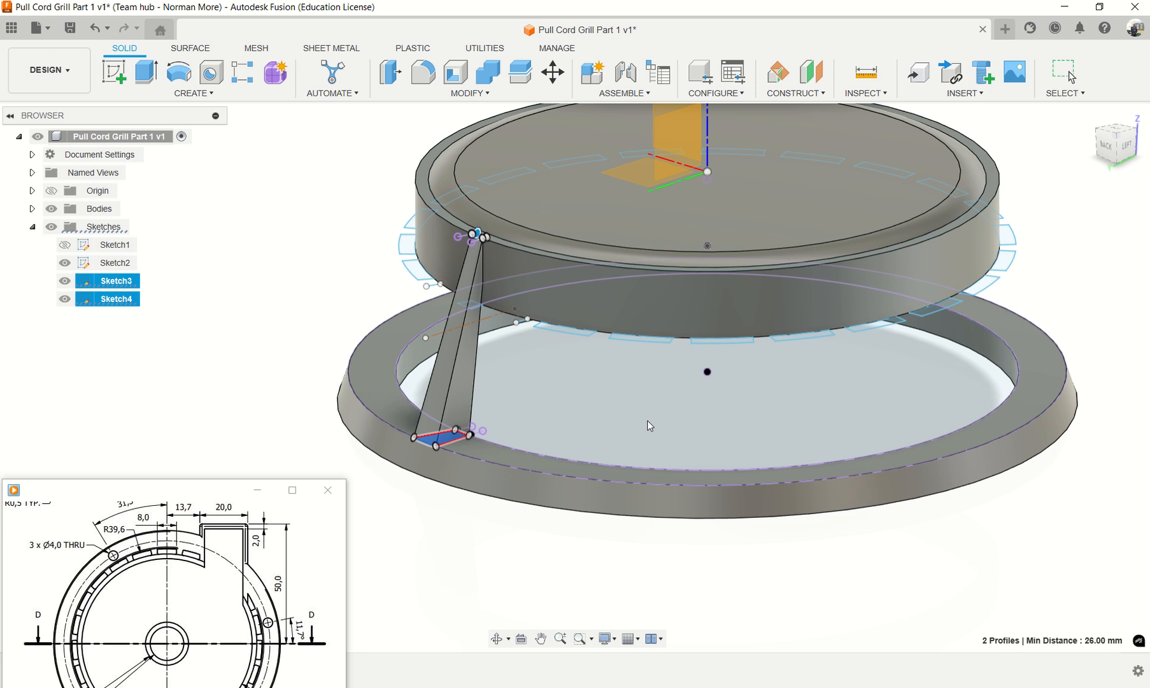
Step: Move the reference drawing window up so it uncovers the timeline
mouse_move(606, 446)
middle_mouse_down("shift")
mouse_move(606, 436)
mouse_move(700, 438)
mouse_move(598, 430)
middle_mouse_up("shift")
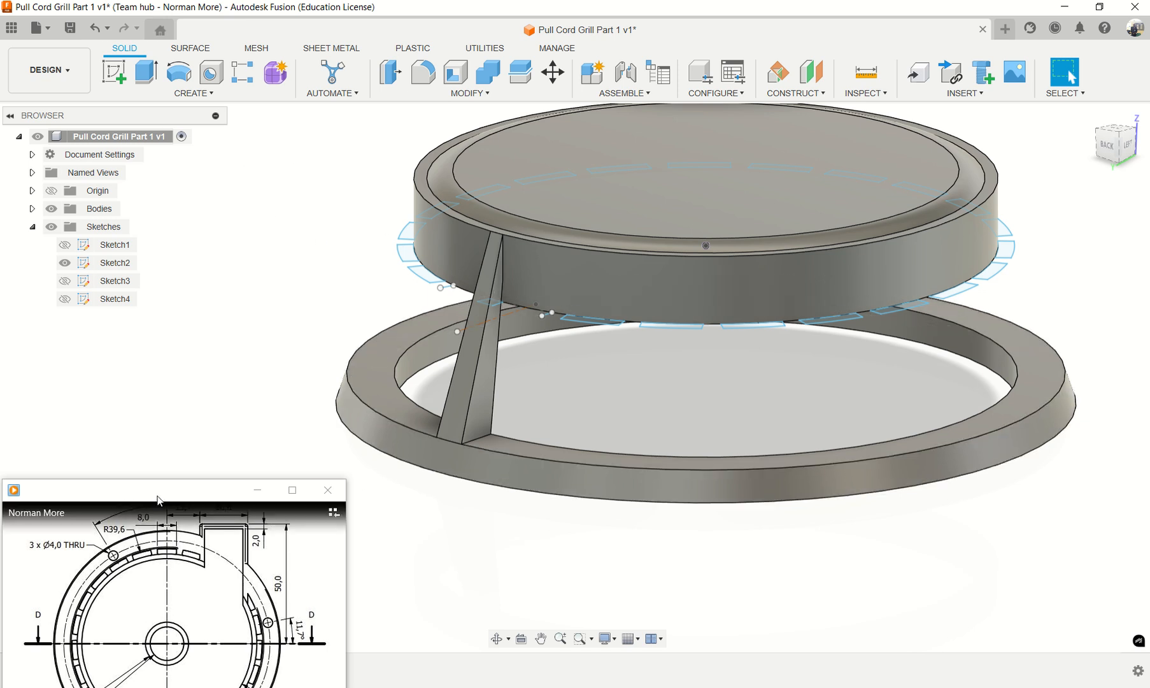
left_click_drag(158, 500, 134, 351)
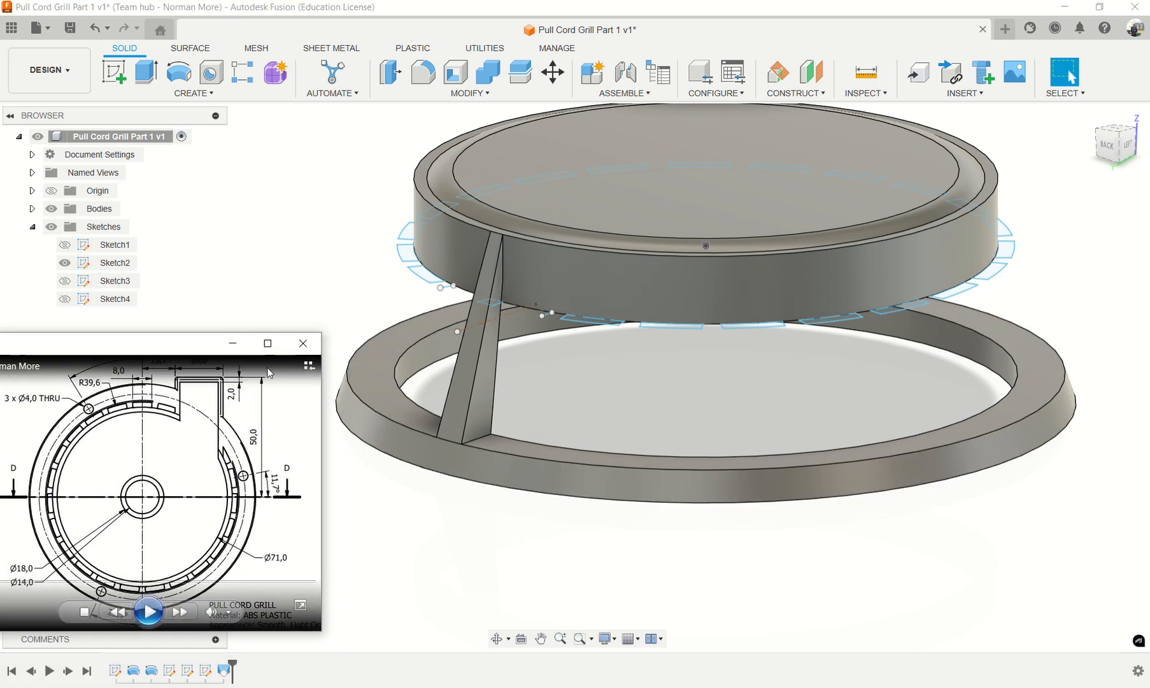
left_click(211, 93)
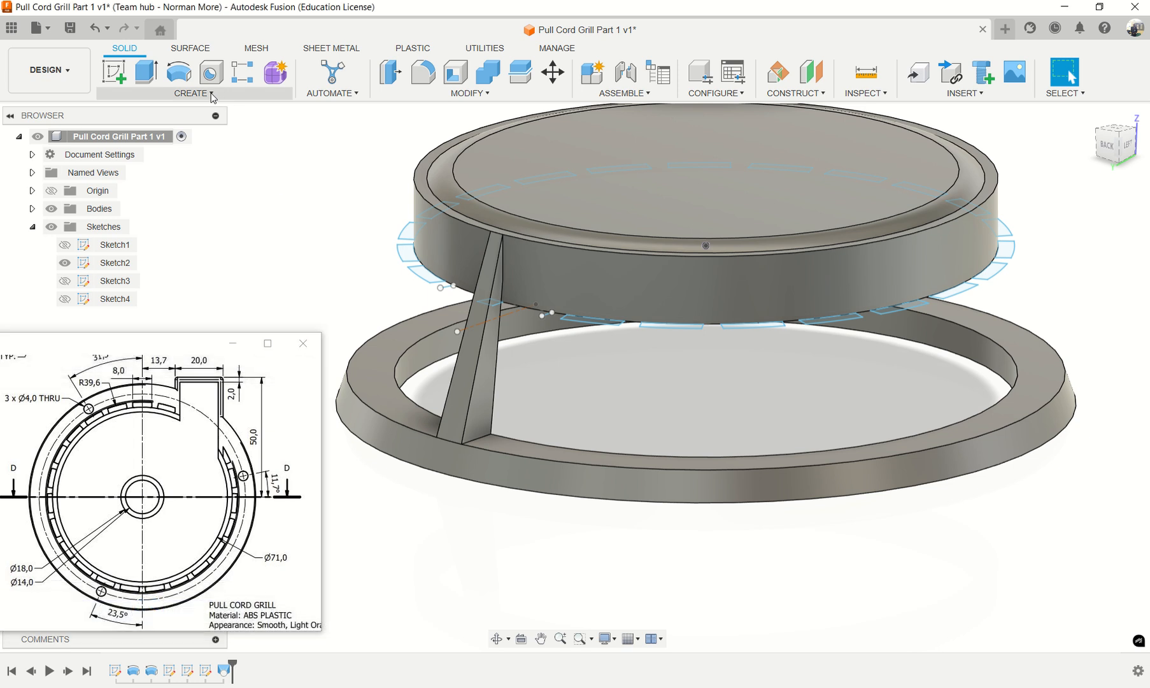
left_click(212, 94)
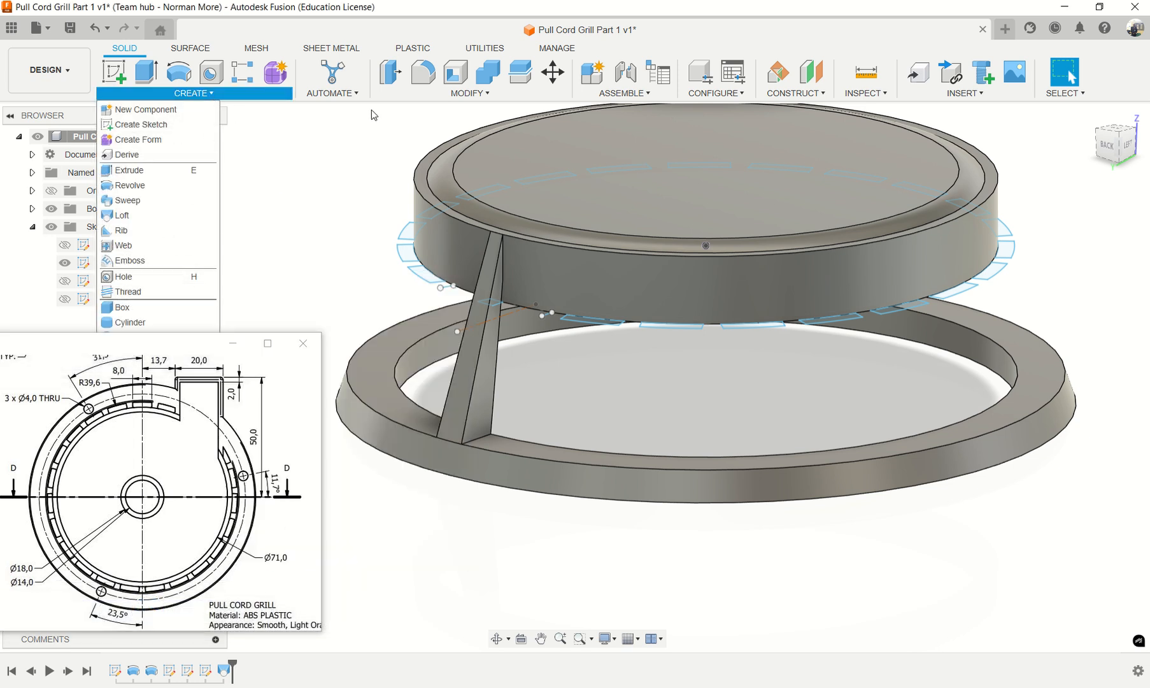
left_click(487, 95)
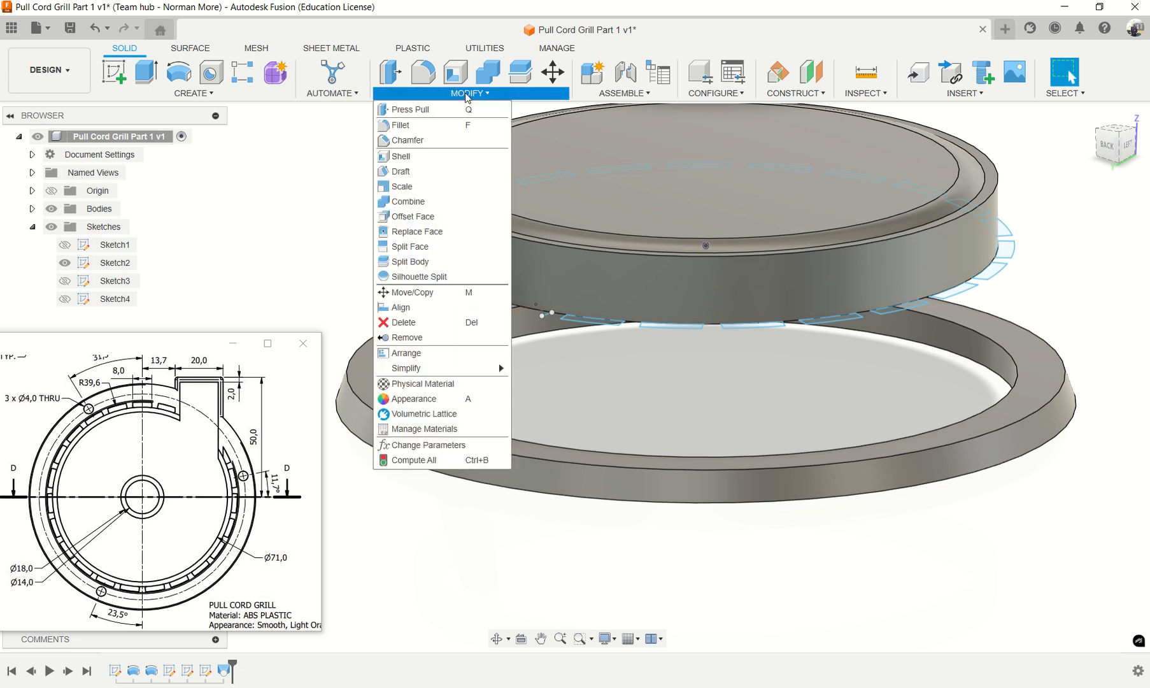
mouse_move(184, 102)
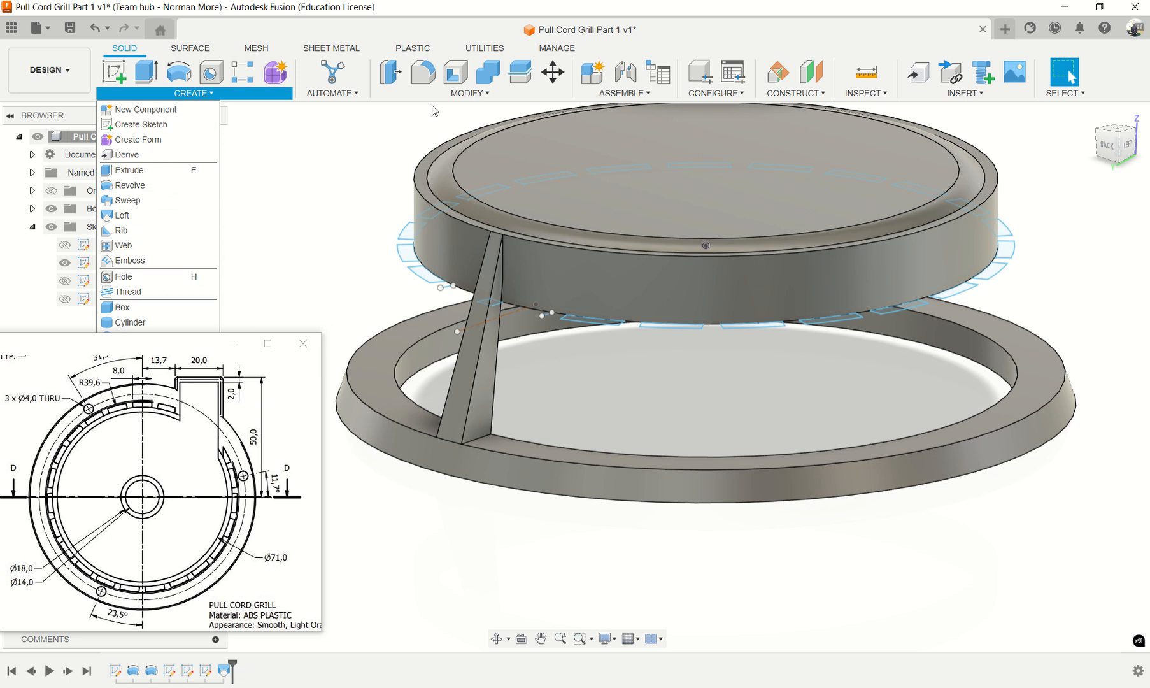
mouse_move(456, 103)
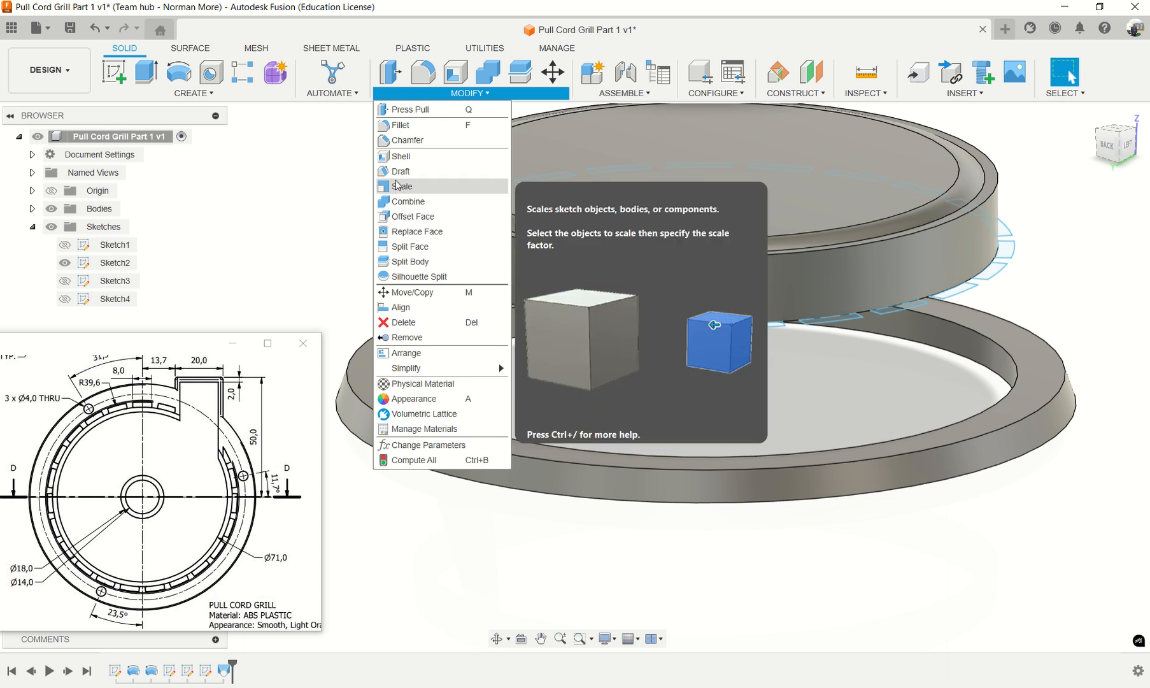
Step: Move the reference drawing window down so it no longer covers the list of creation commands
left_click(195, 94)
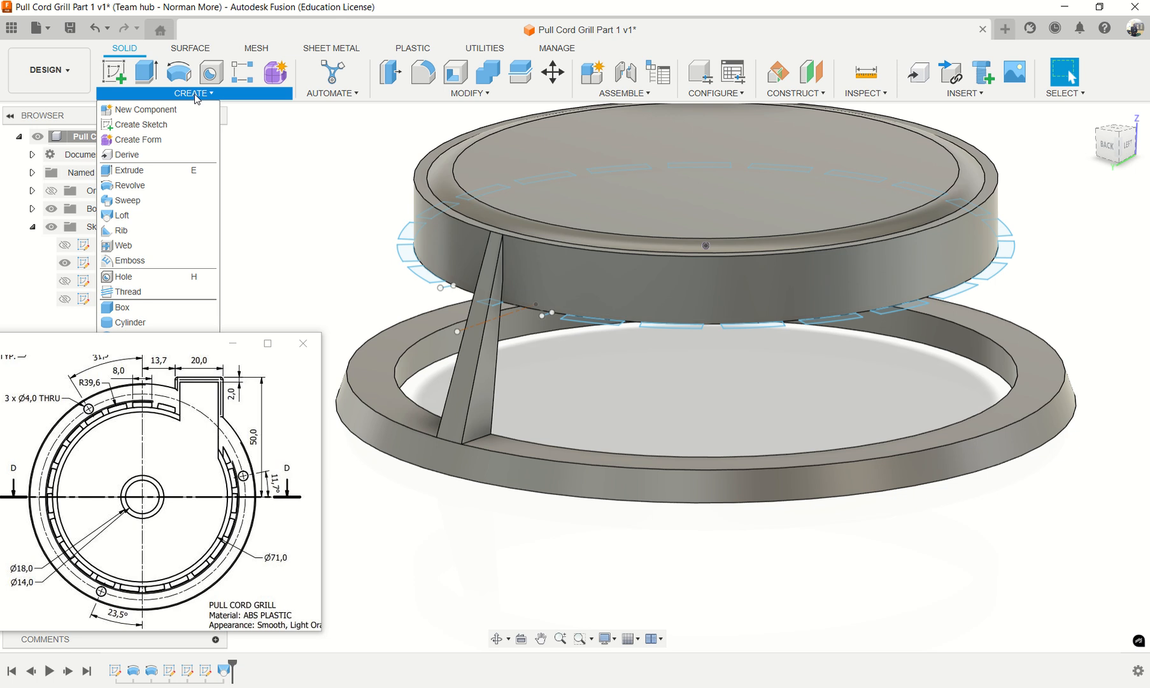
left_click_drag(176, 348, 157, 481)
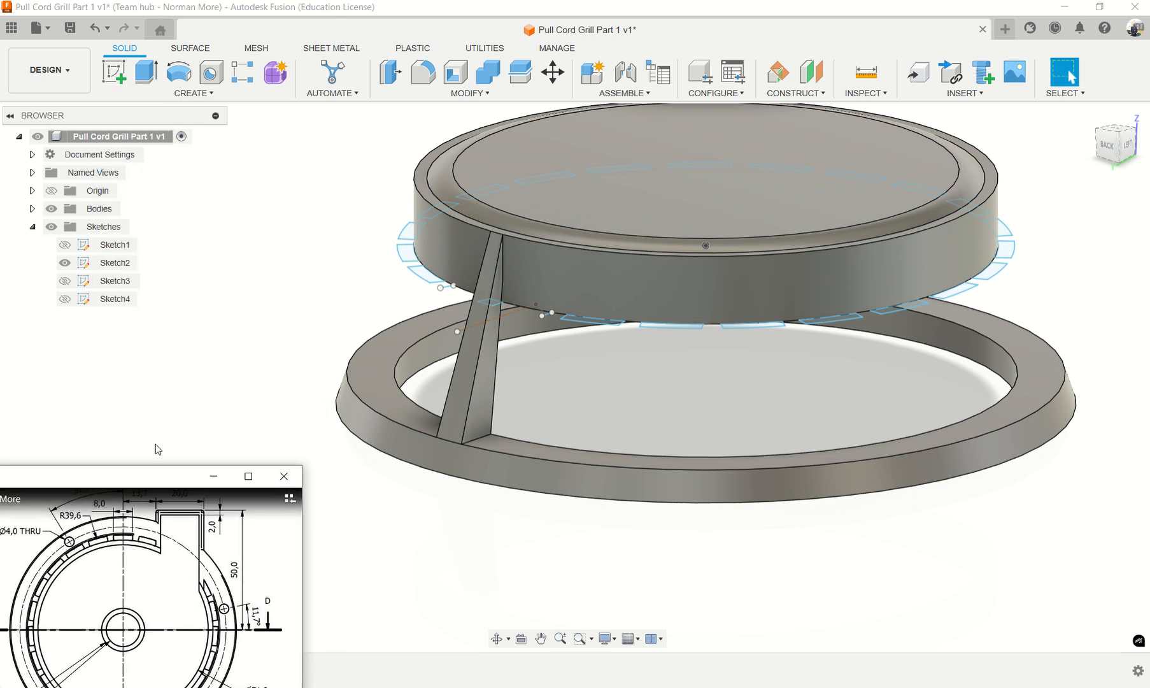
left_click(193, 93)
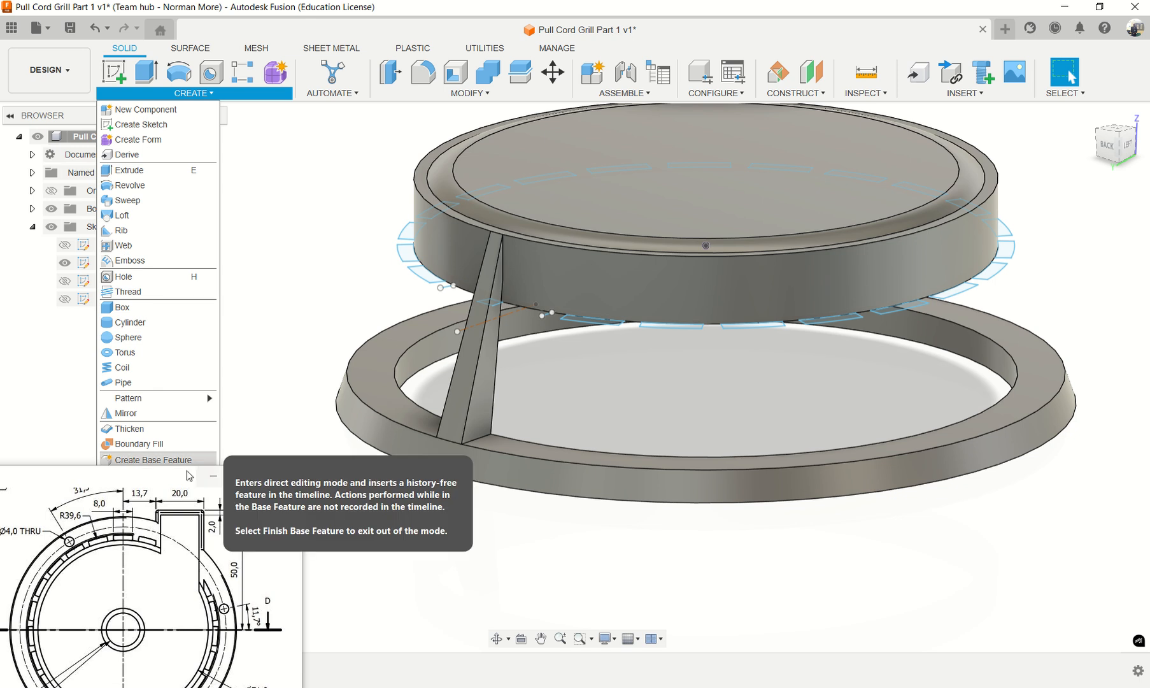
left_click_drag(163, 471, 160, 539)
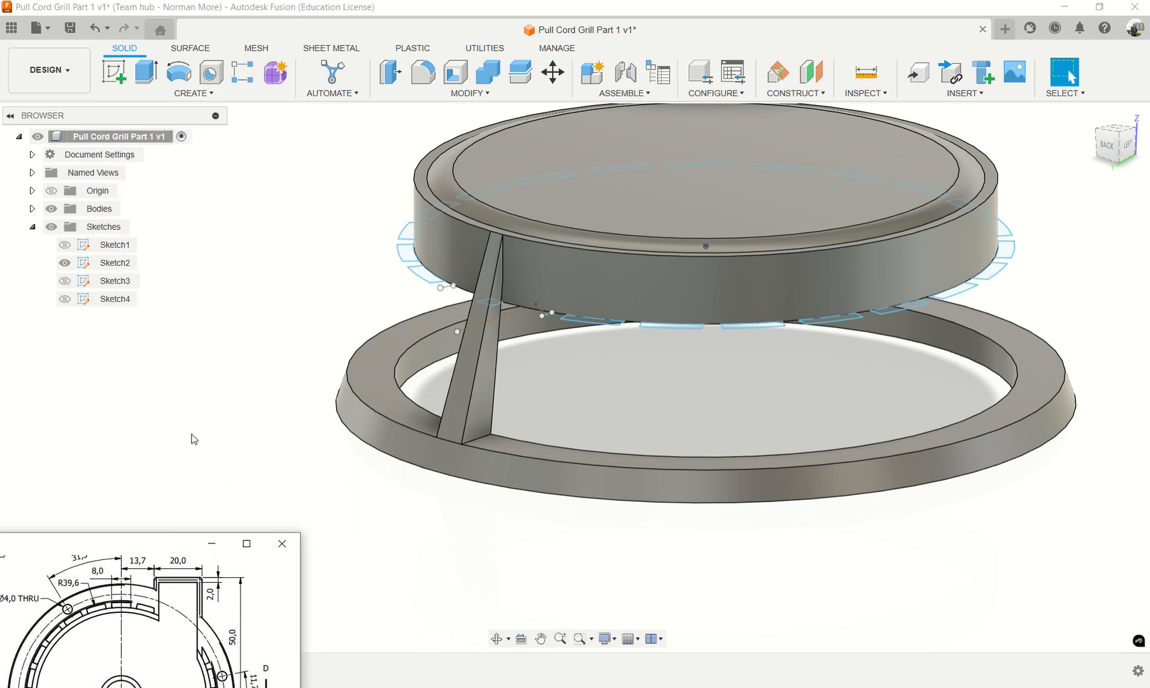
Step: Start a Circular Pattern of features with the lofted rib as its object, minimizing the reference drawing window to reach the loft feature
left_click(208, 94)
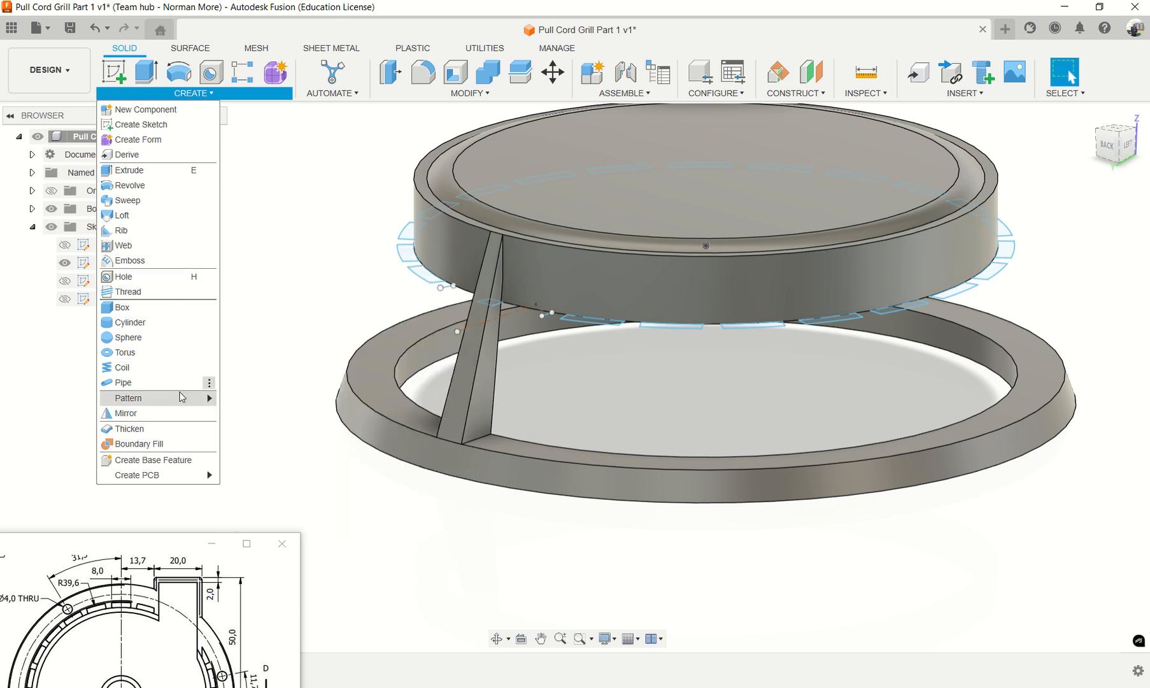
mouse_move(180, 398)
left_click(257, 413)
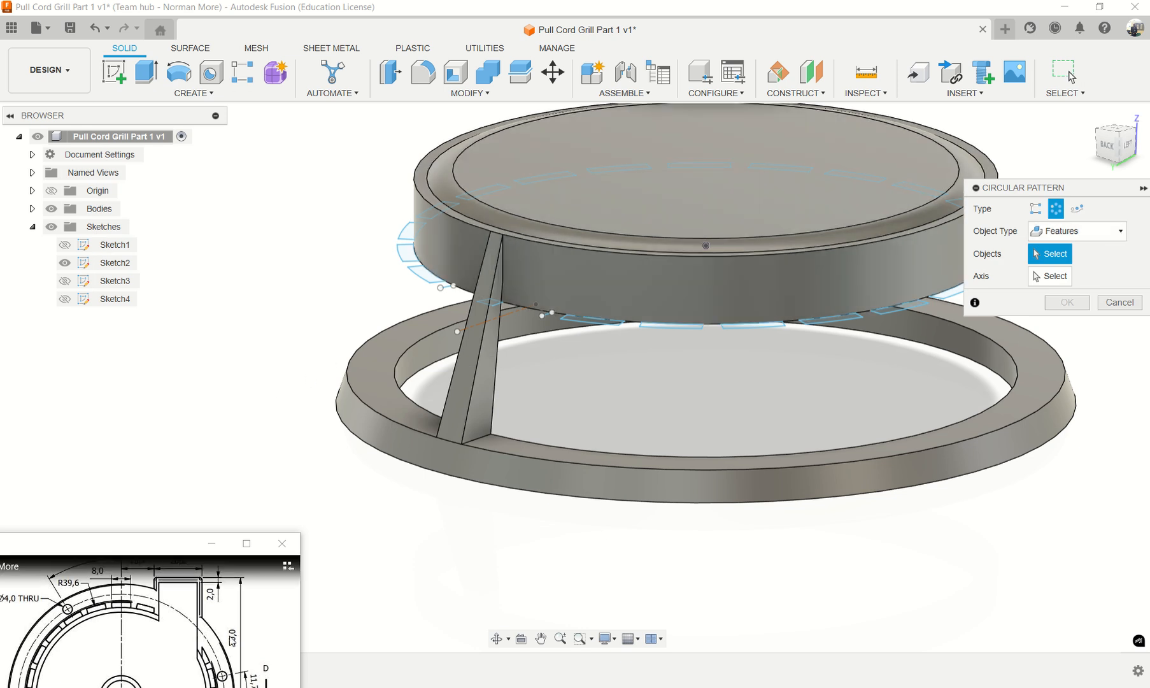
left_click(211, 543)
left_click(227, 672)
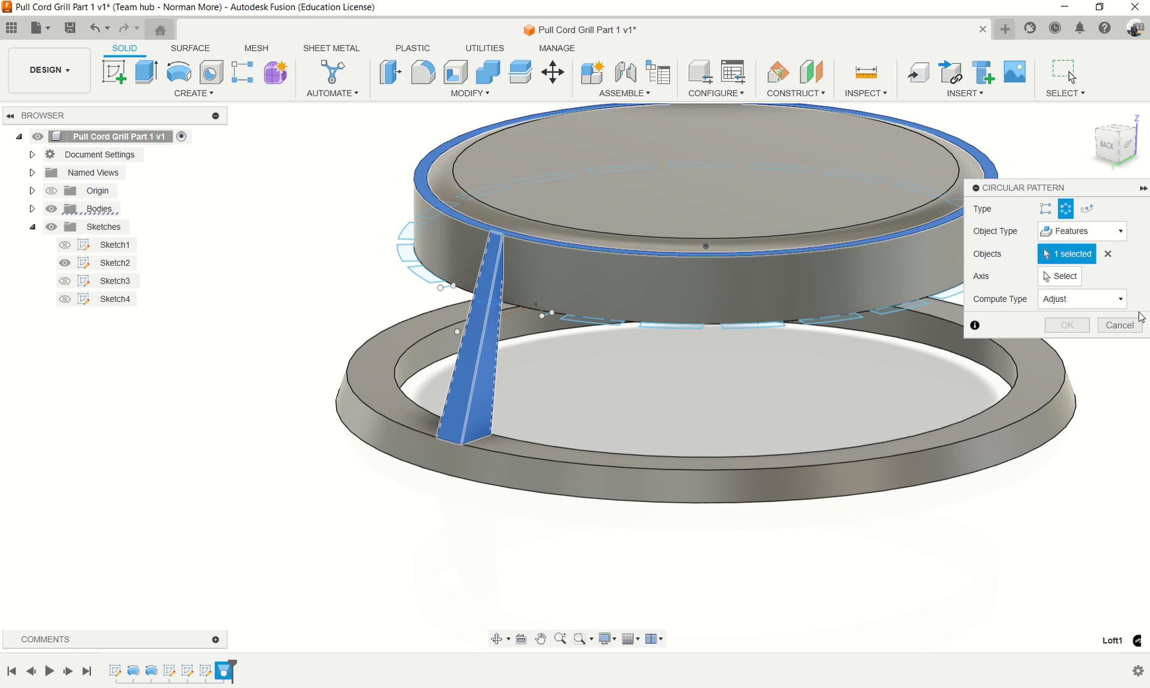
Step: Pattern the rib around the flange's circular edge as axis, with full distribution and a quantity of 23
left_click(1061, 277)
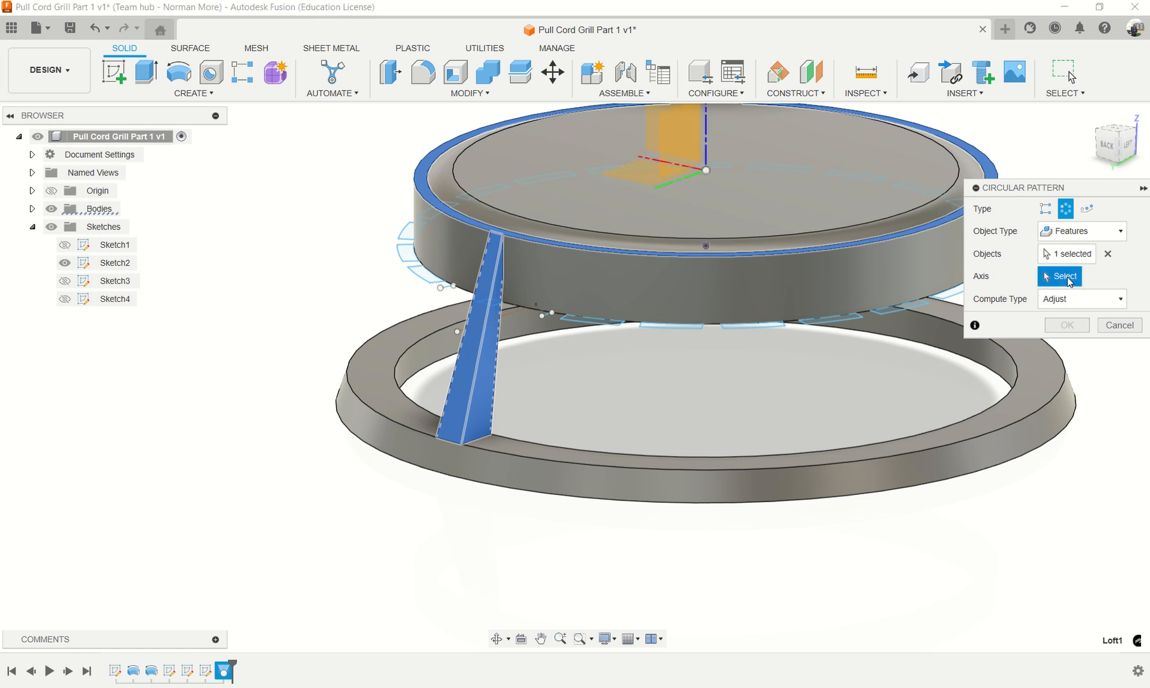
left_click(750, 466)
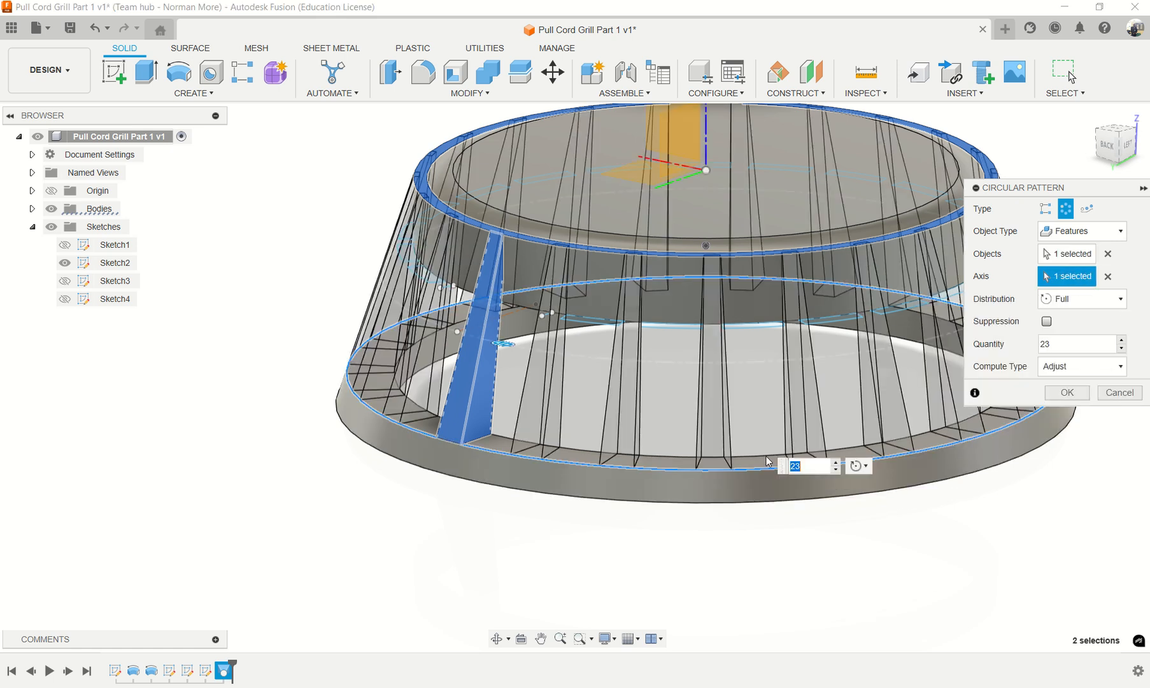
left_click(1065, 393)
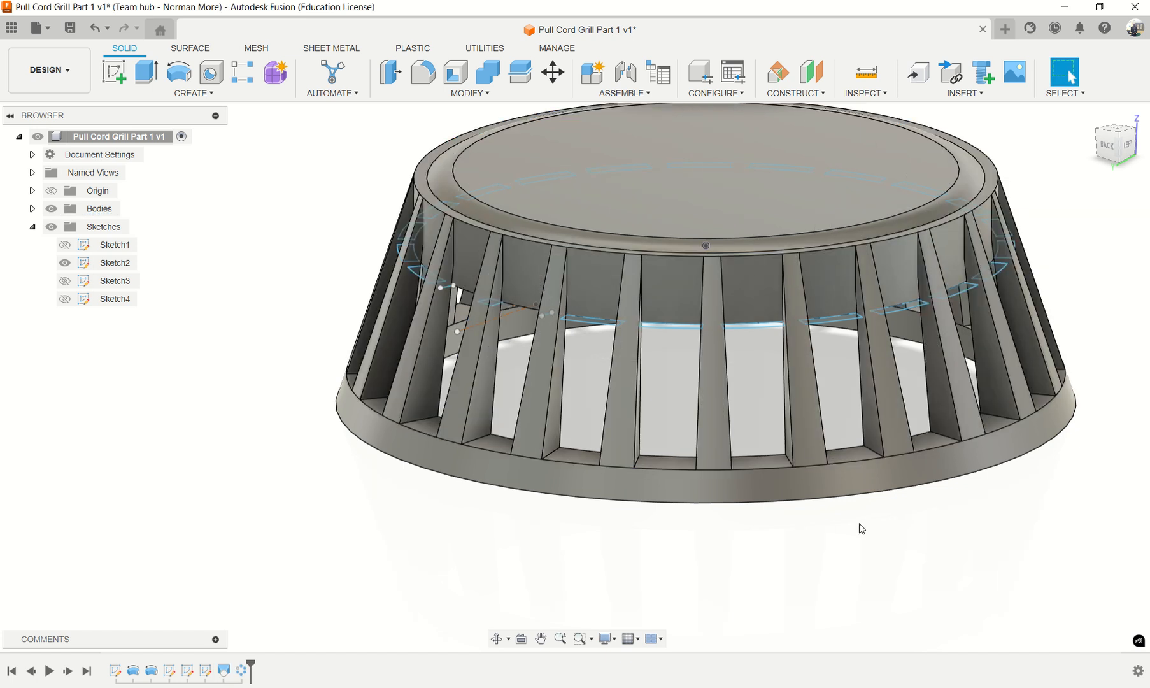
middle_click_drag(868, 517, 804, 511, "shift")
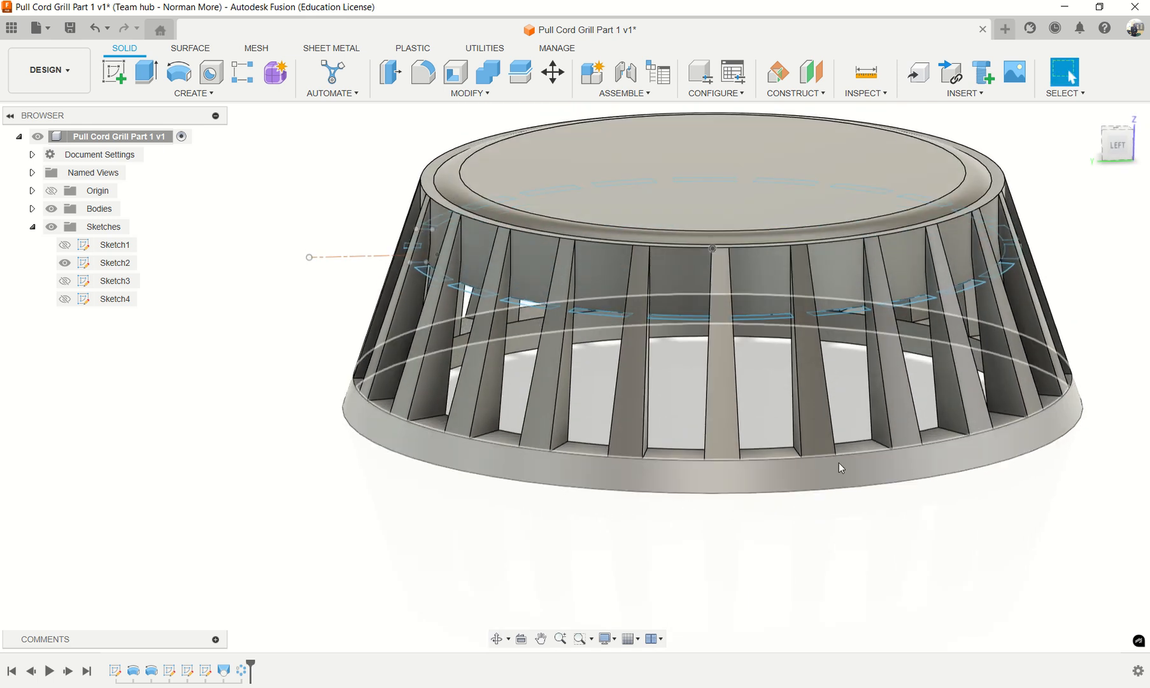
scroll(837, 422, "up", 2)
scroll(835, 418, "up", 1)
scroll(835, 420, "down", 4)
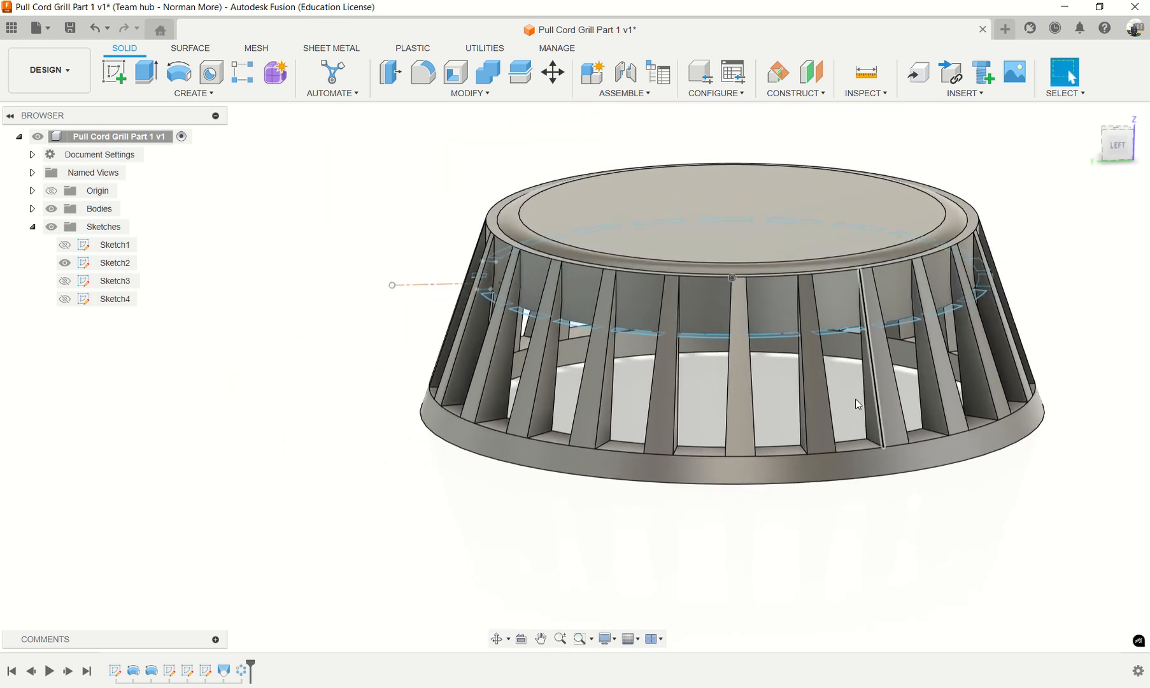